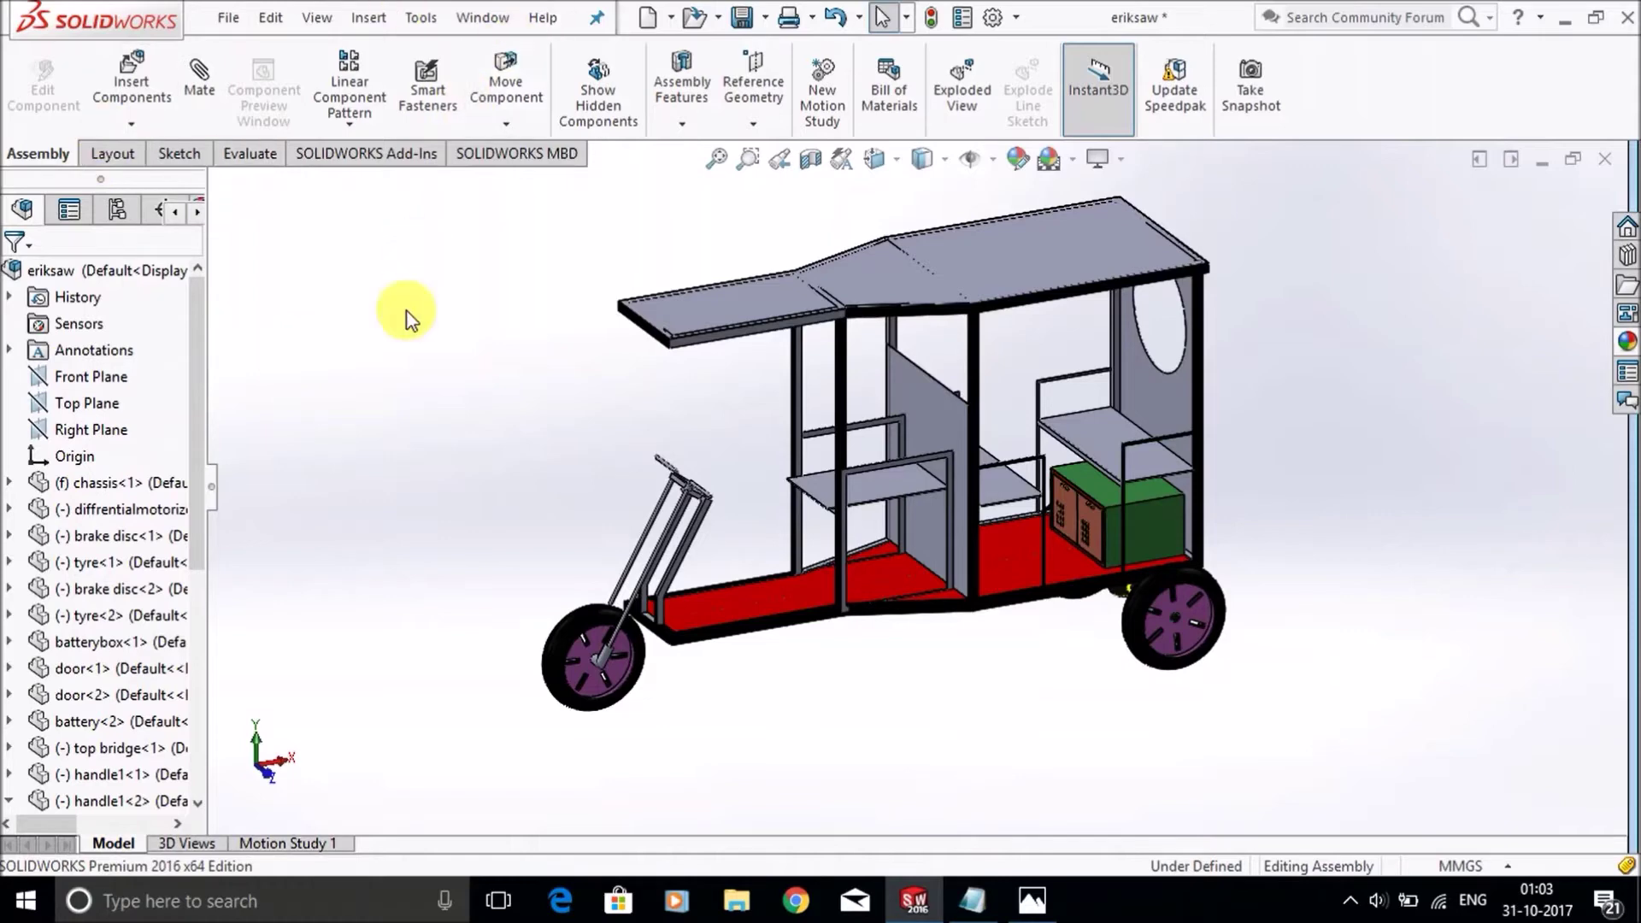
# Orbit the e-rickshaw assembly to a side view and bring up the reference photo
pyautogui.moveTo(458, 403); pyautogui.dragTo(1073, 385, button='middle')
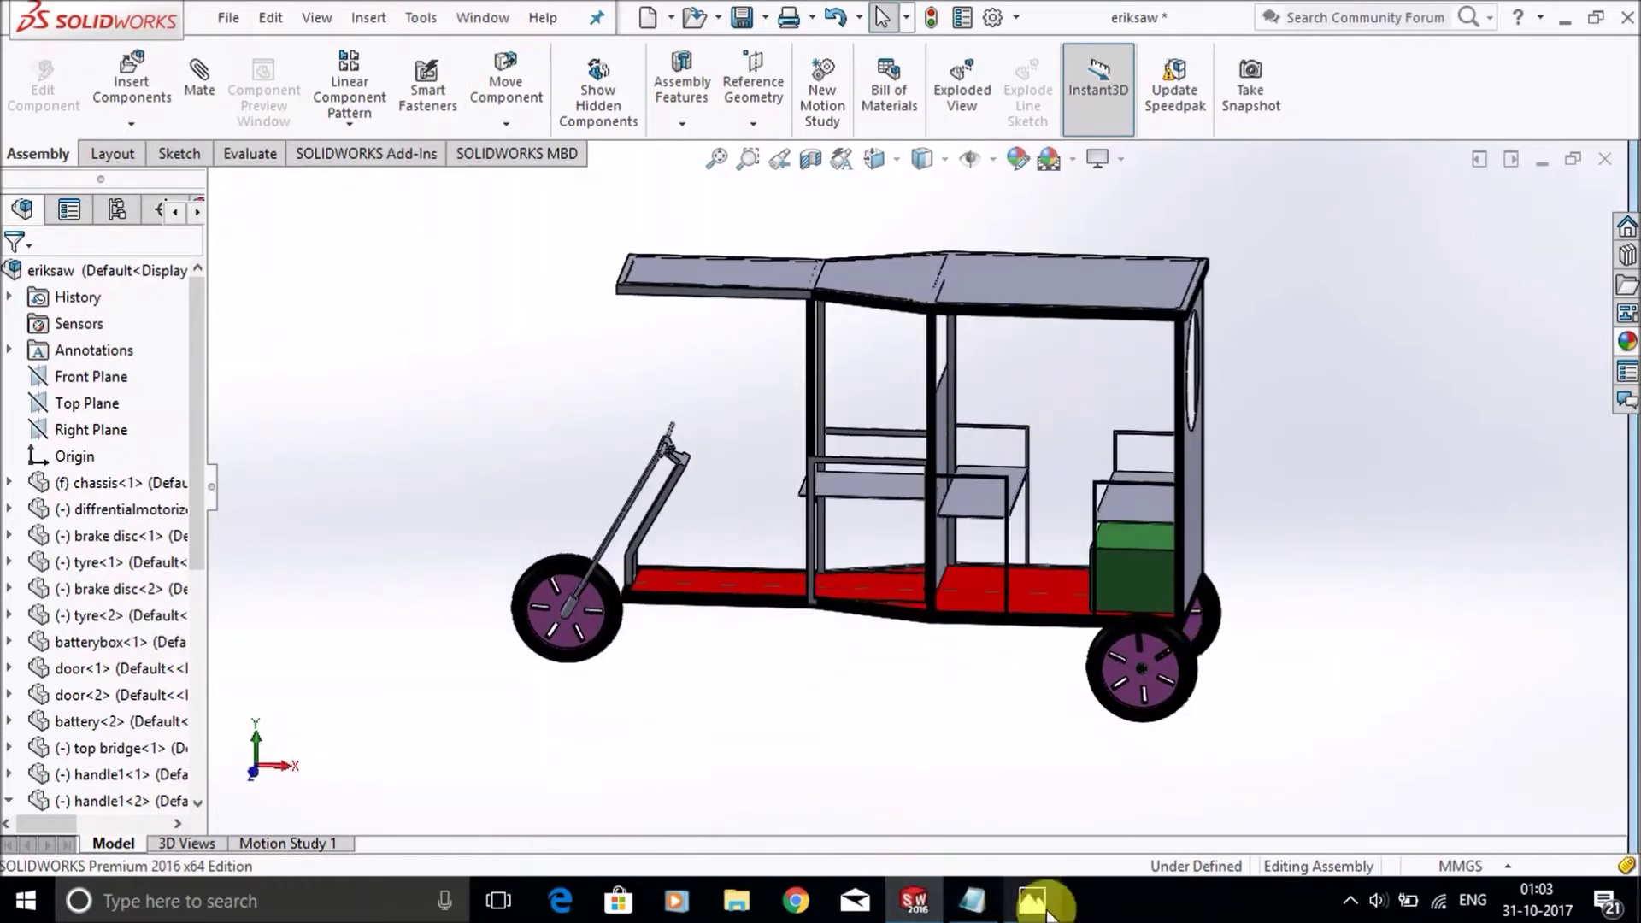
pyautogui.click(1031, 899)
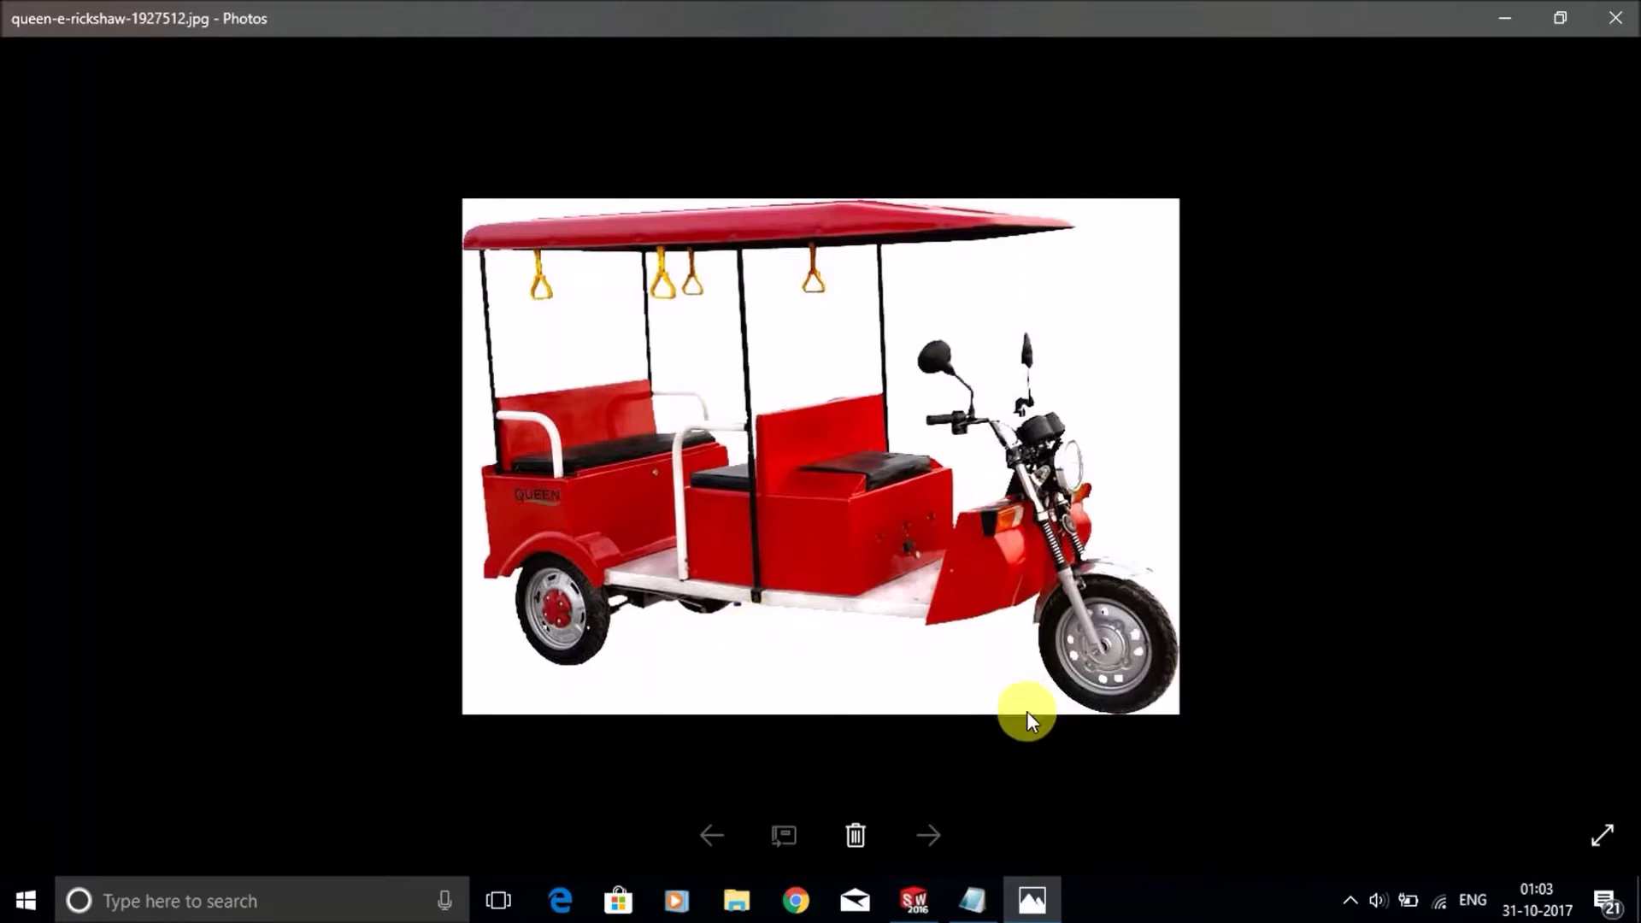
# Bring the Notepad list of rickshaw parts in front of the reference photo
pyautogui.moveTo(981, 895)
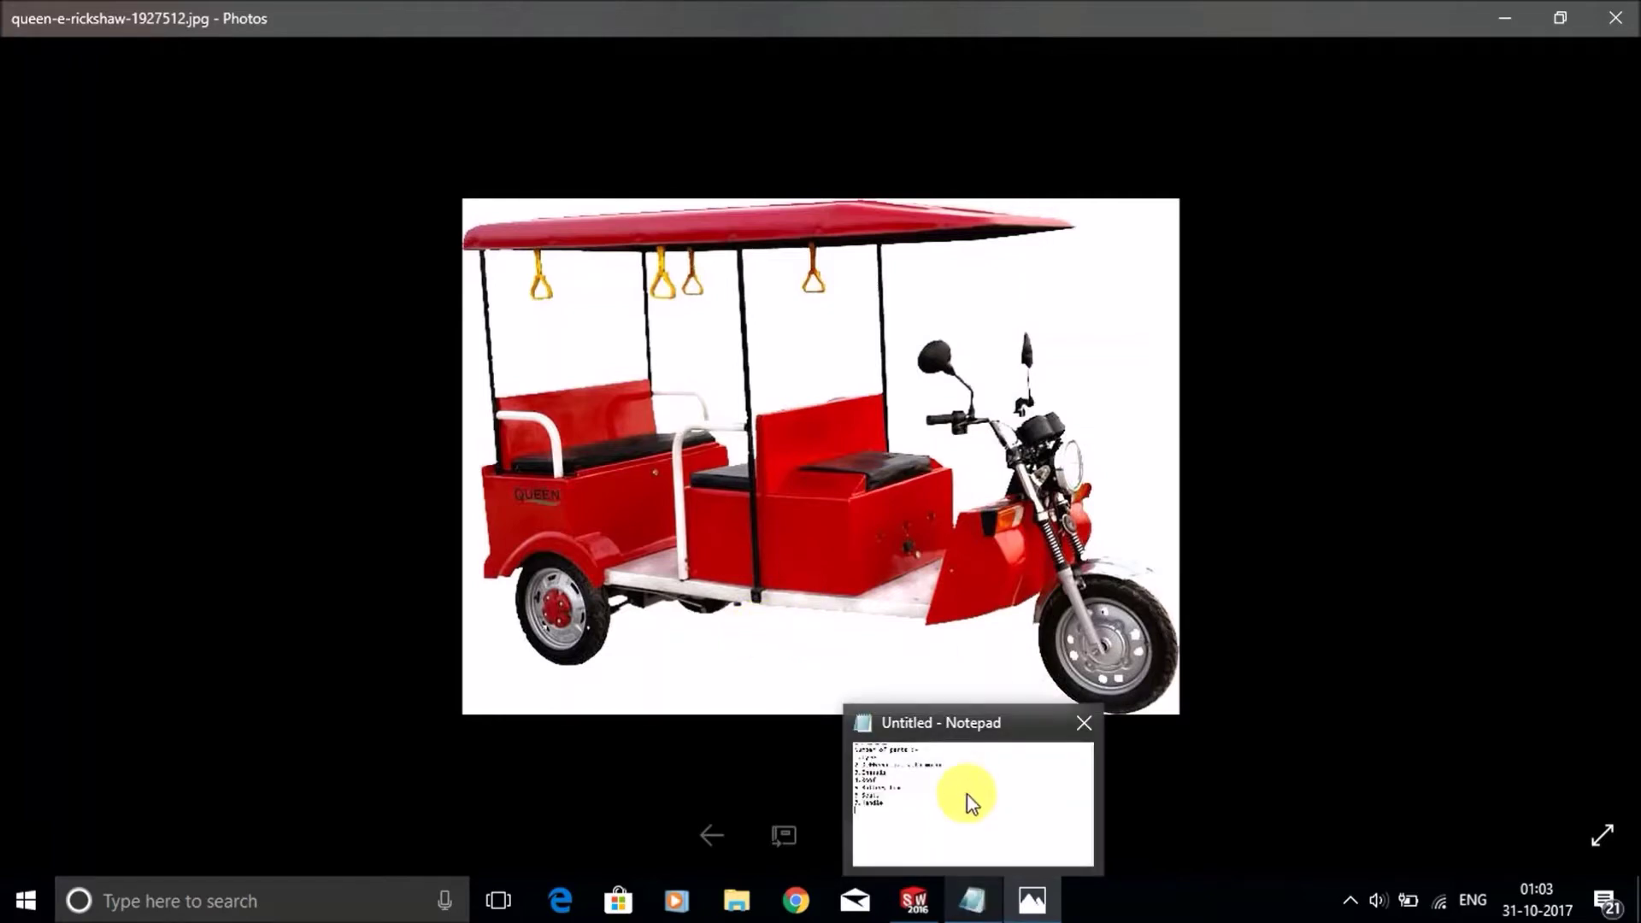
pyautogui.click(967, 794)
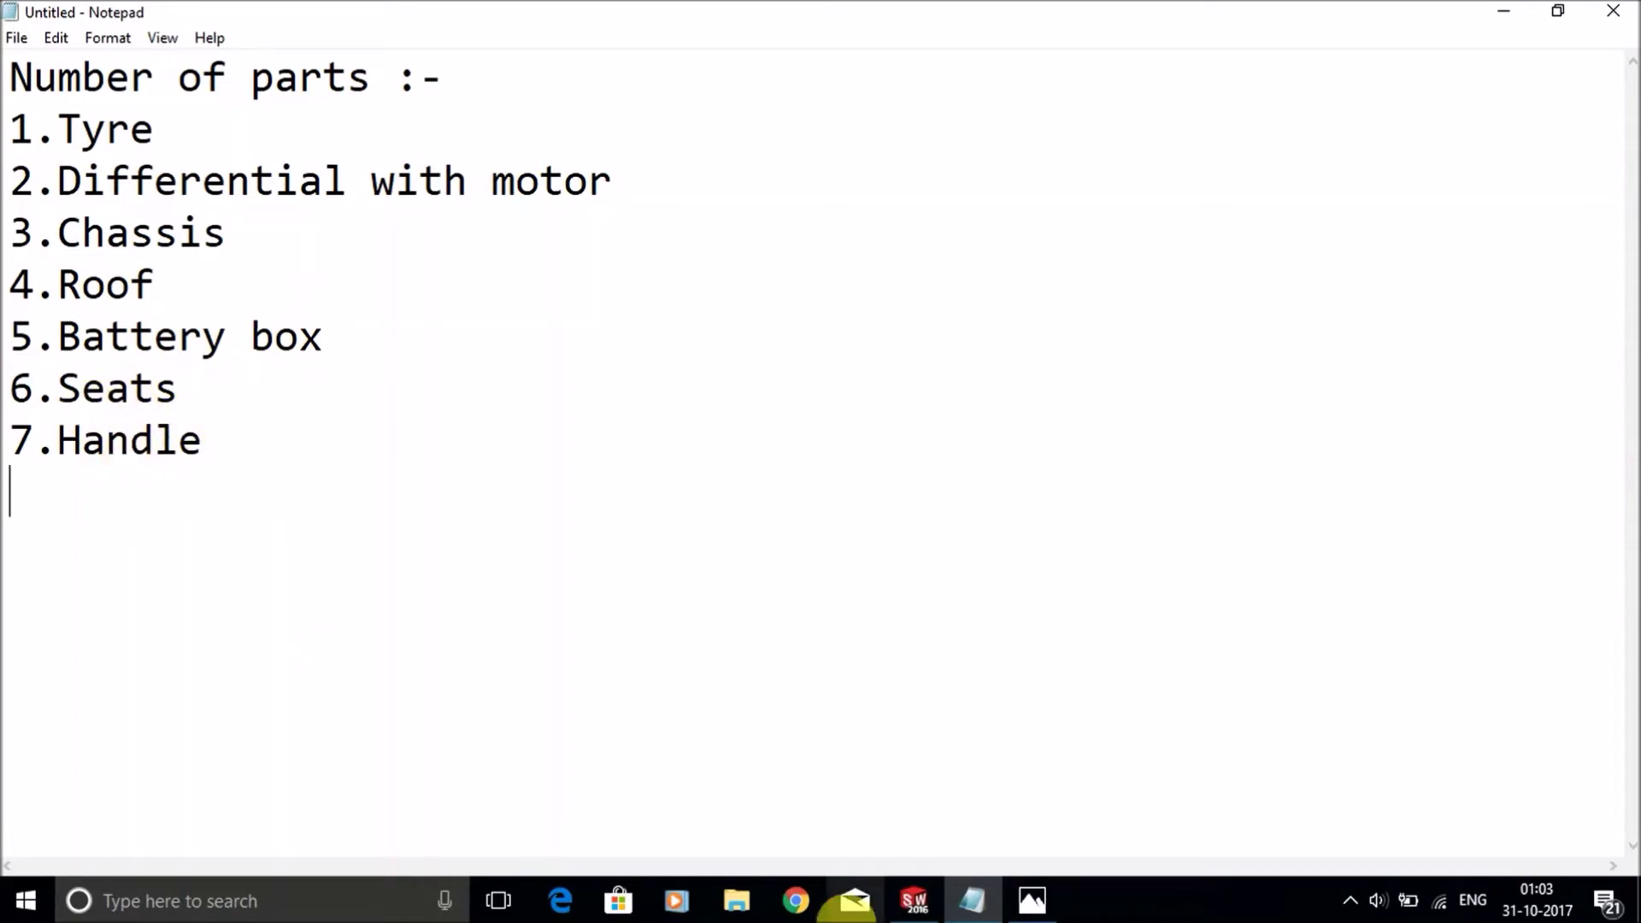
pyautogui.click(1033, 899)
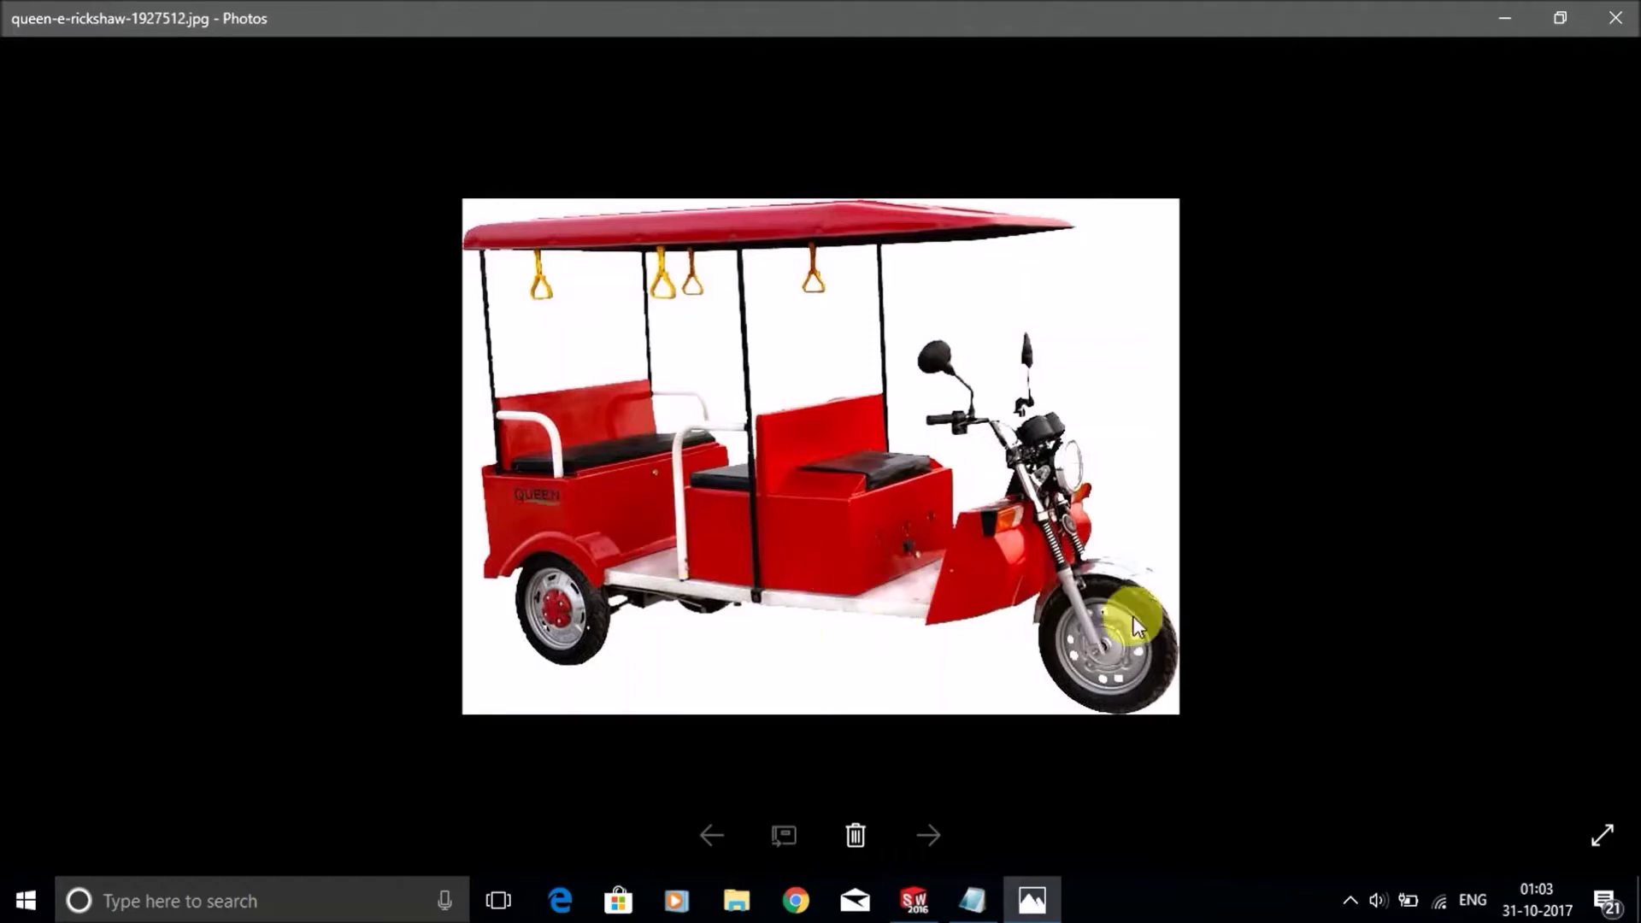
# Return to the eriksaw assembly and select the rear and front wheel rim edges to inspect them
pyautogui.click(917, 901)
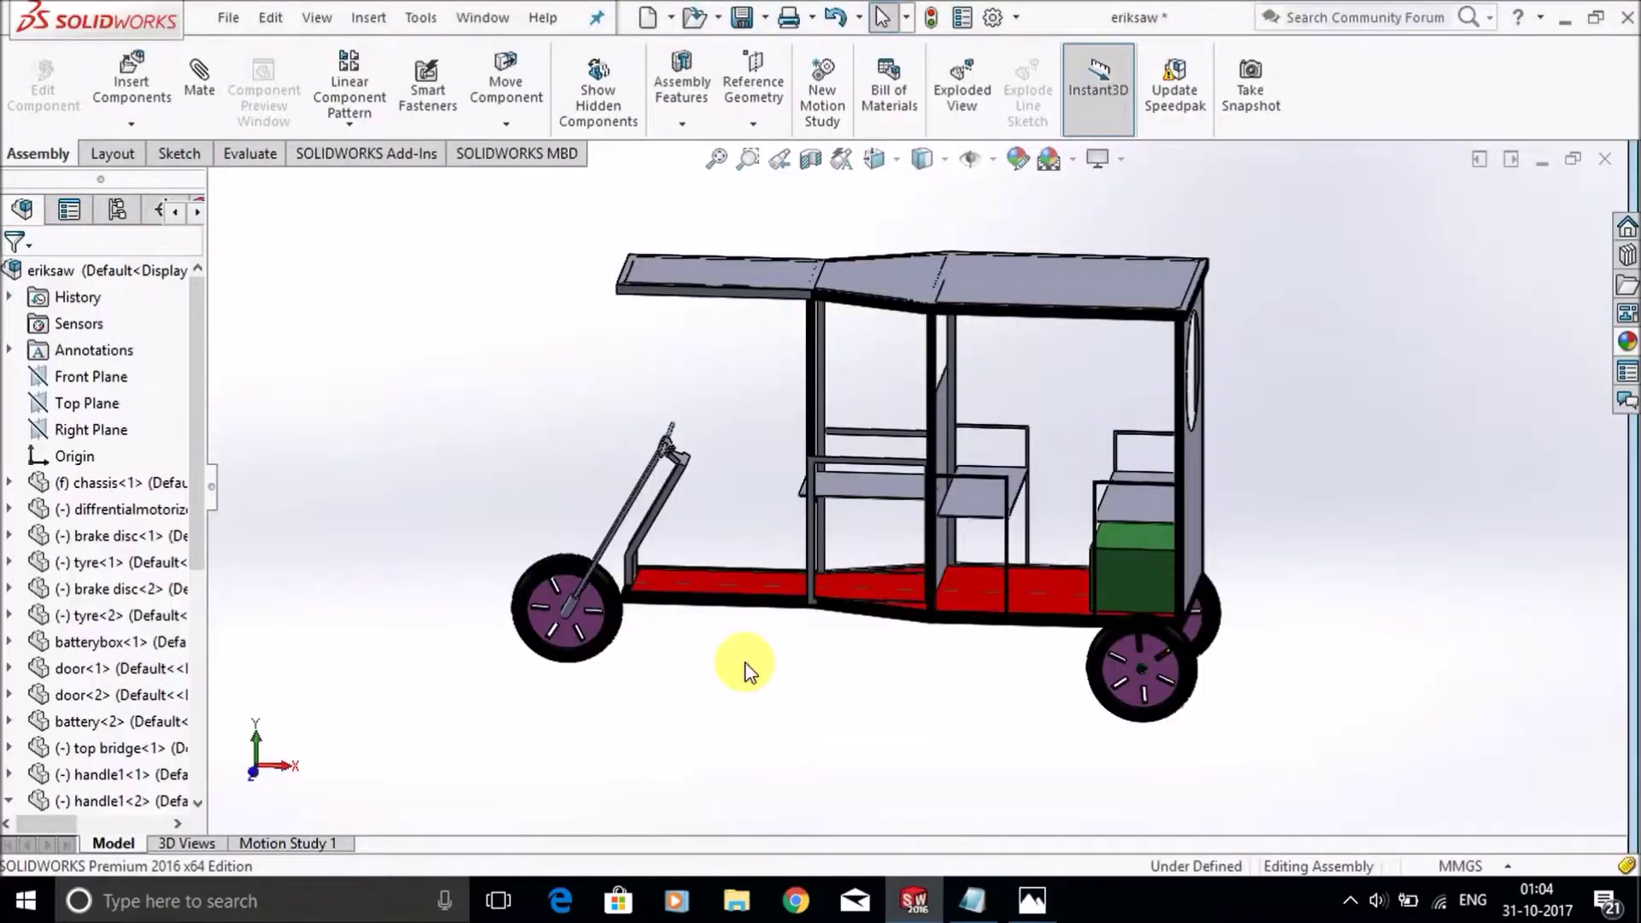
pyautogui.moveTo(721, 681)
pyautogui.mouseDown(button='middle')
pyautogui.moveTo(773, 745)
pyautogui.moveTo(736, 813)
pyautogui.moveTo(792, 663)
pyautogui.moveTo(777, 627)
pyautogui.moveTo(716, 669)
pyautogui.moveTo(735, 666)
pyautogui.mouseUp(button='middle')
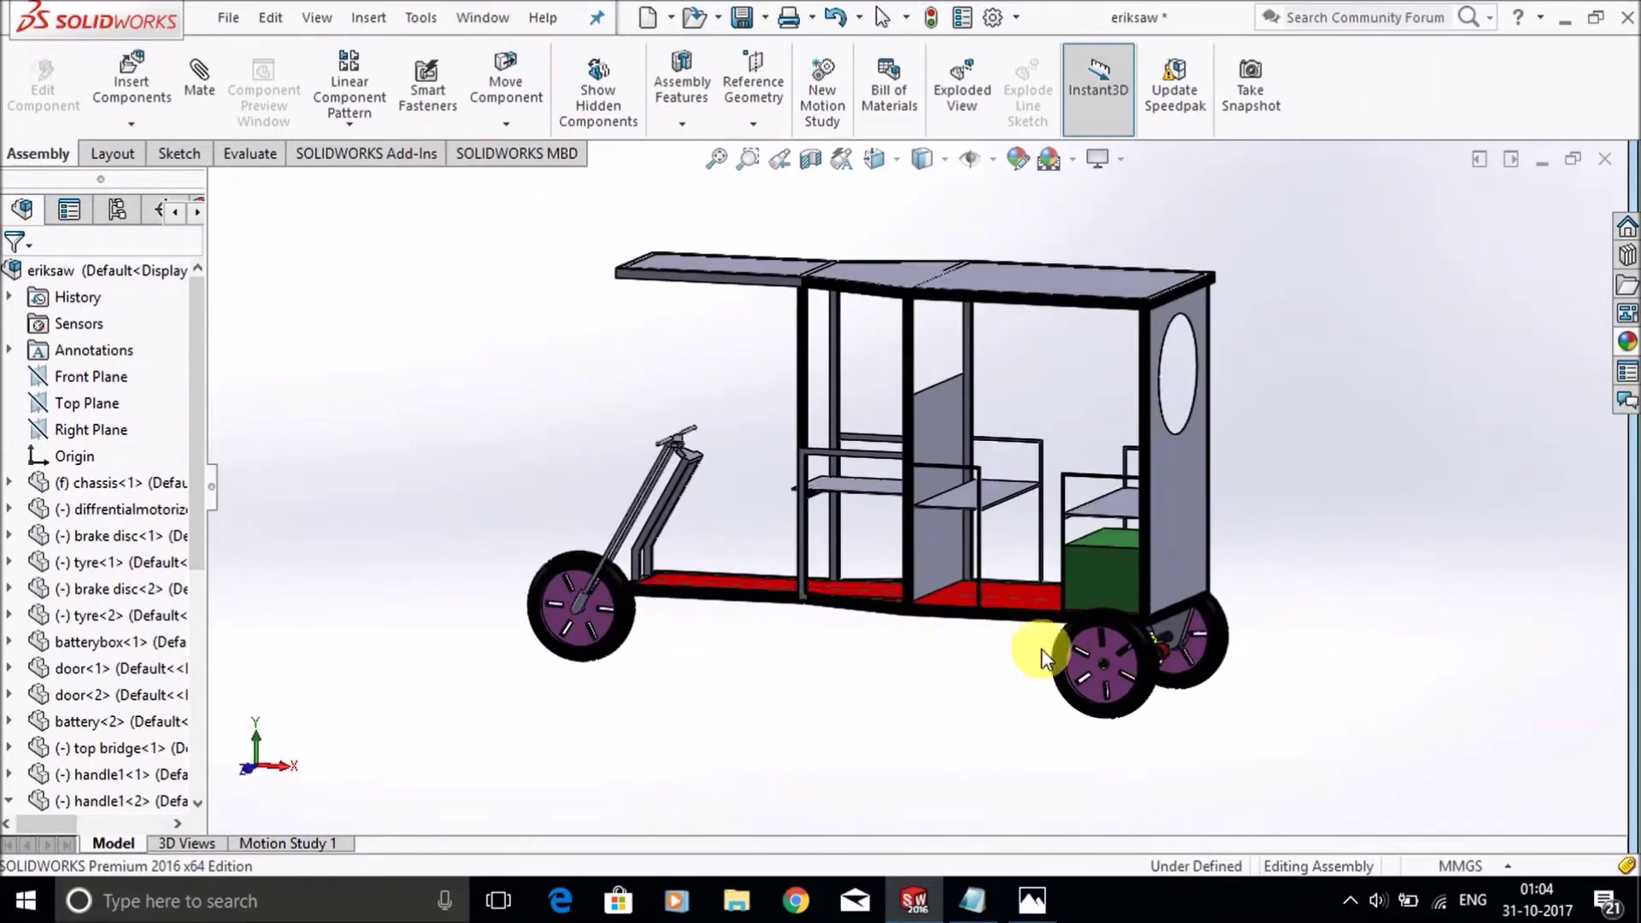
pyautogui.click(1142, 710)
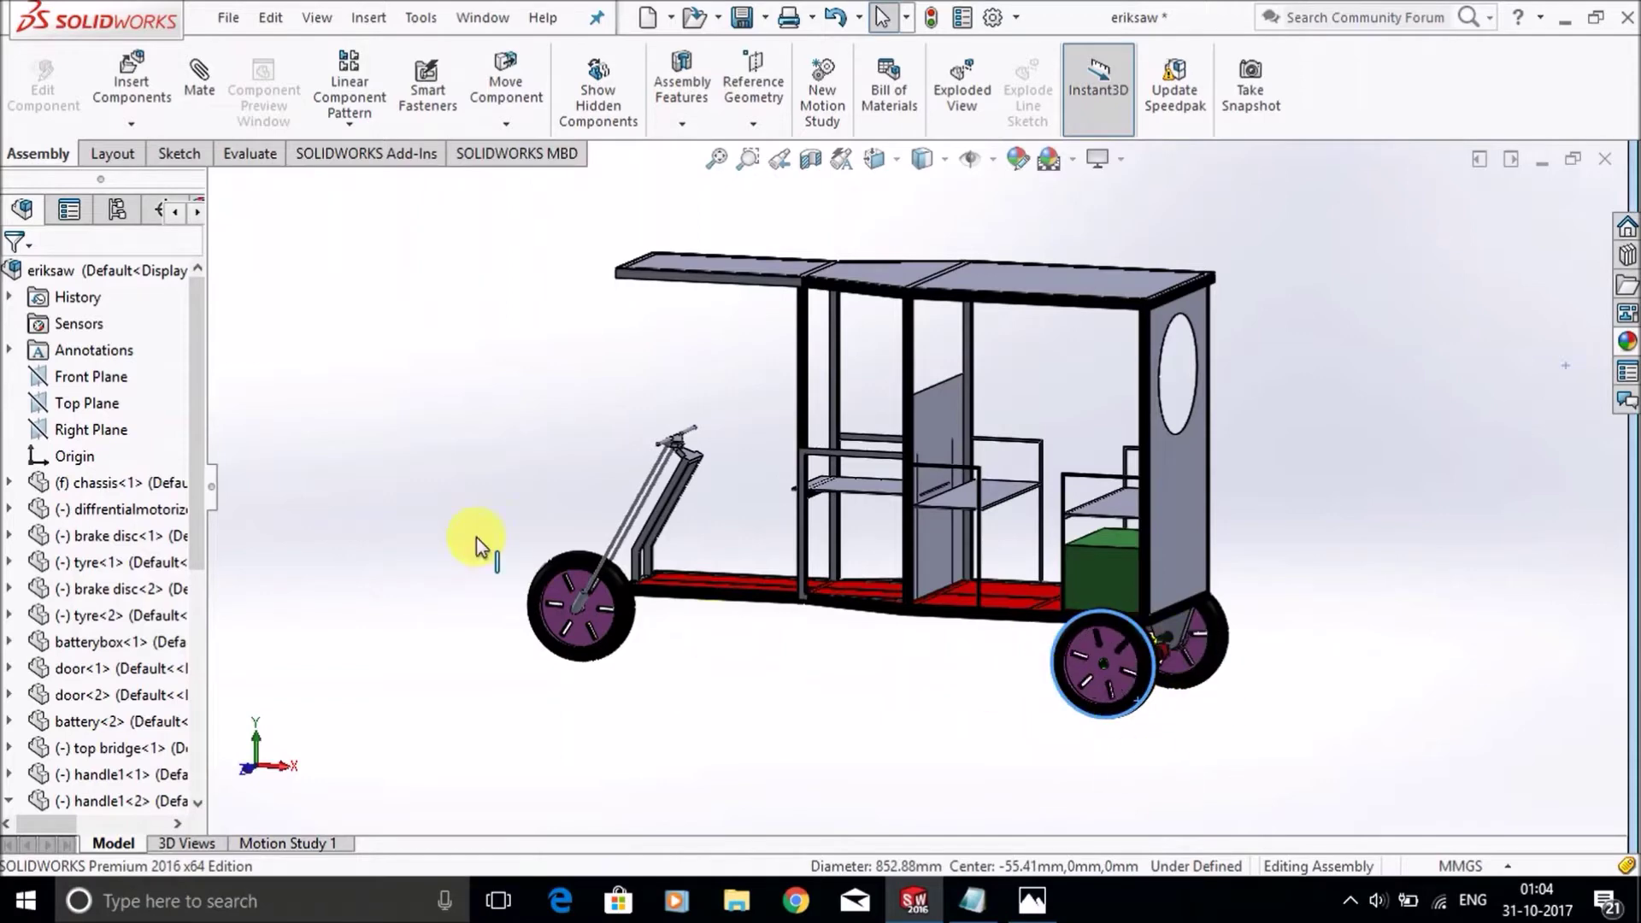
pyautogui.click(547, 605)
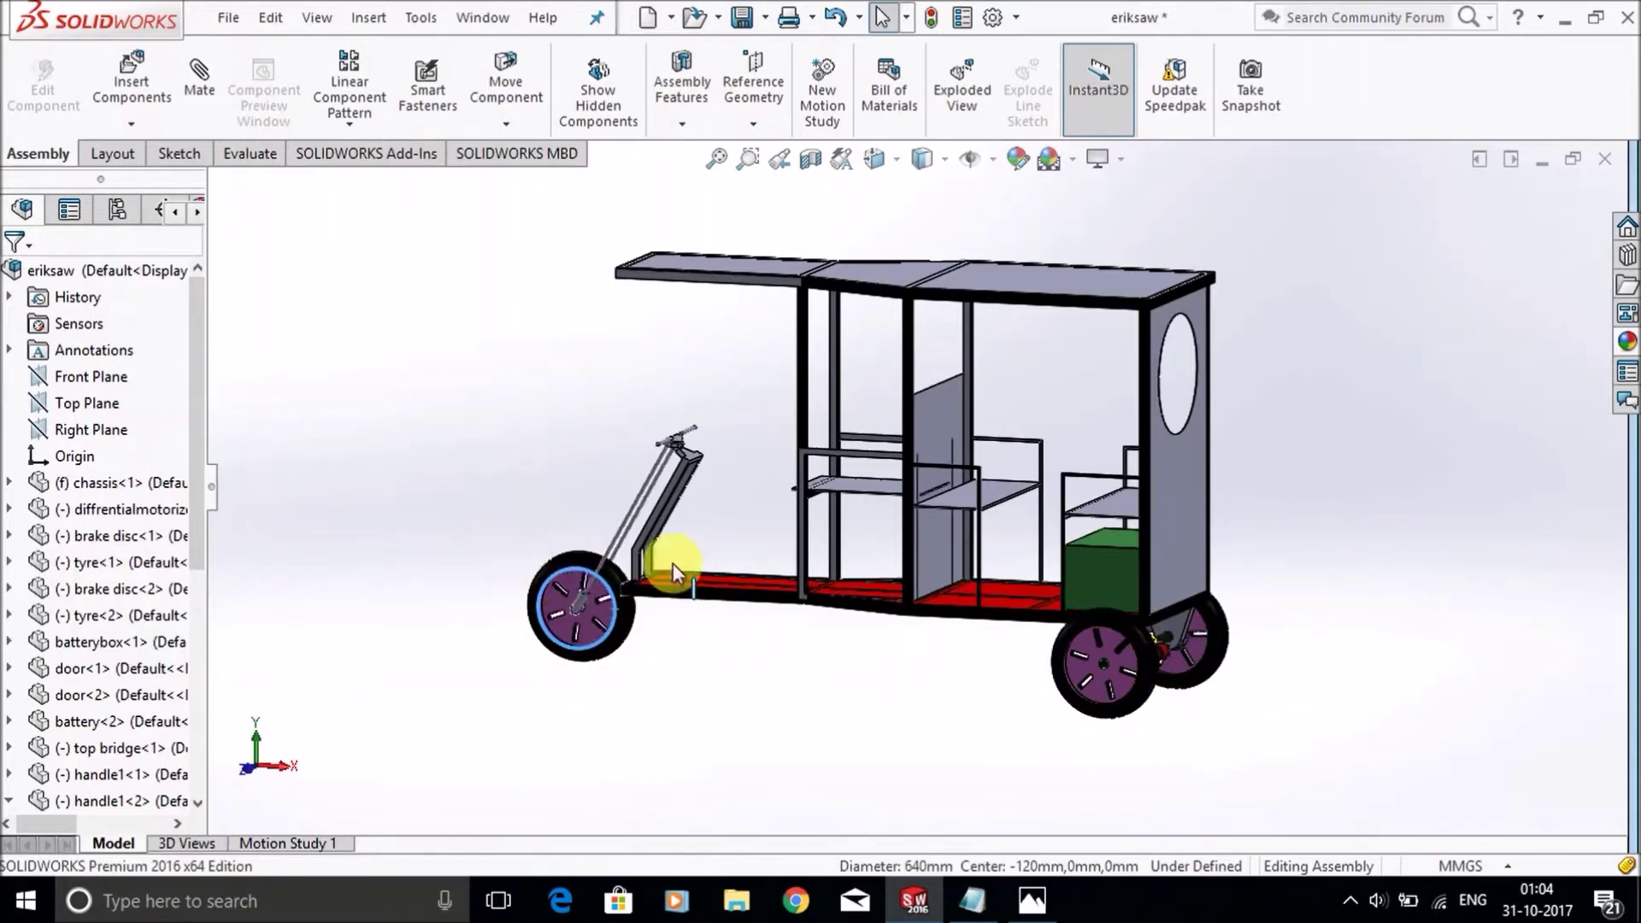
pyautogui.click(1156, 637)
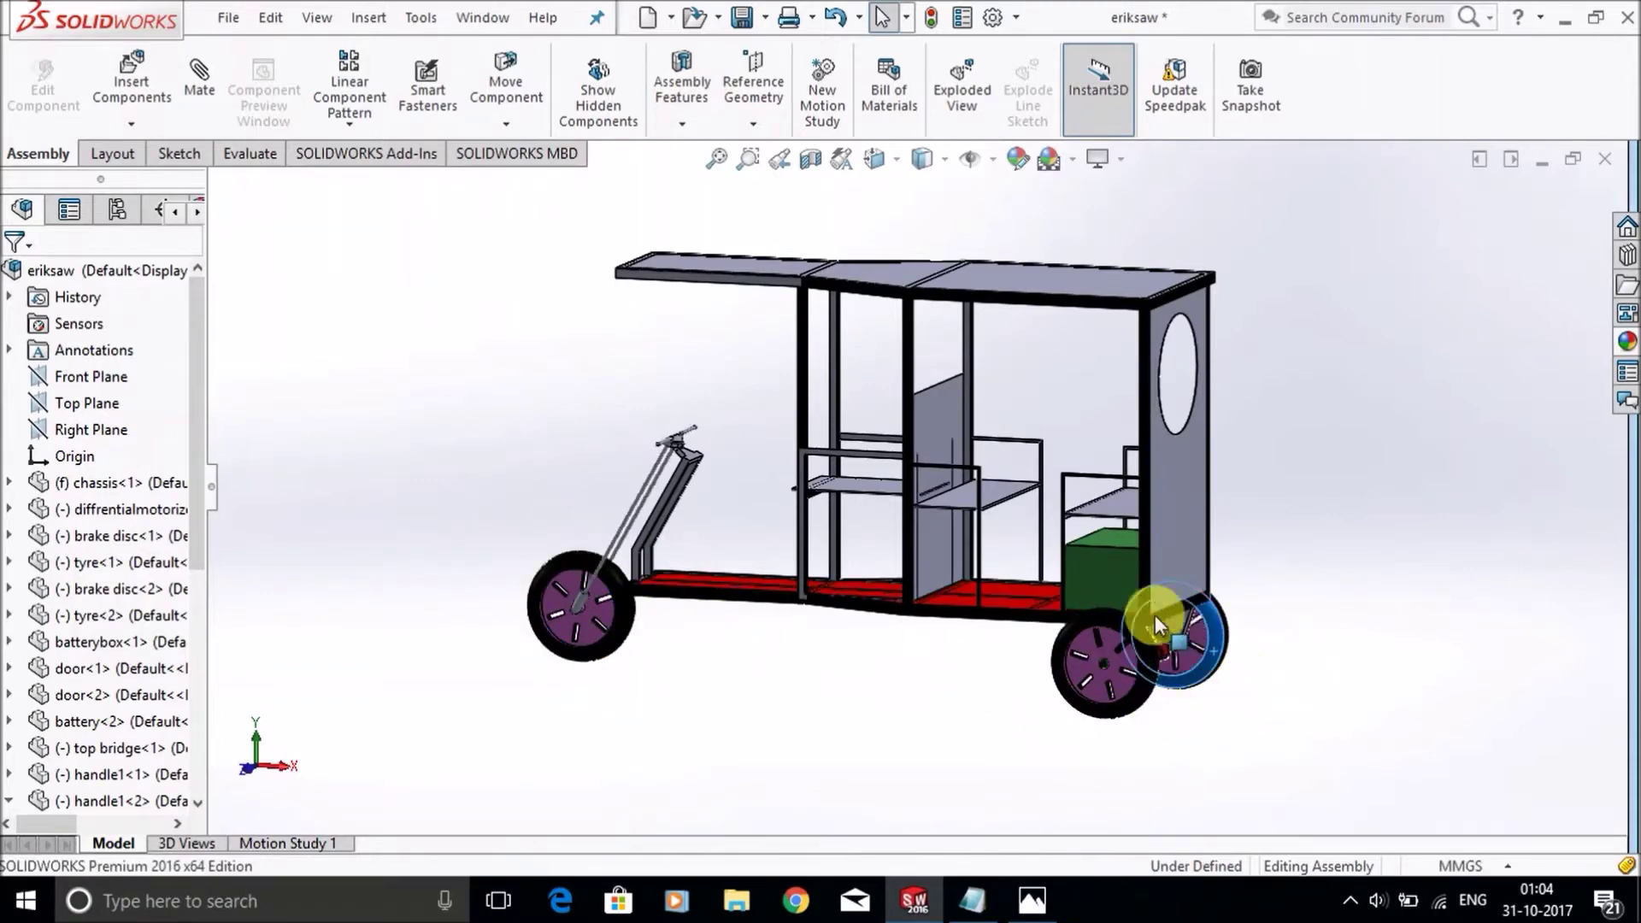
pyautogui.scroll(-3, 1244, 660)
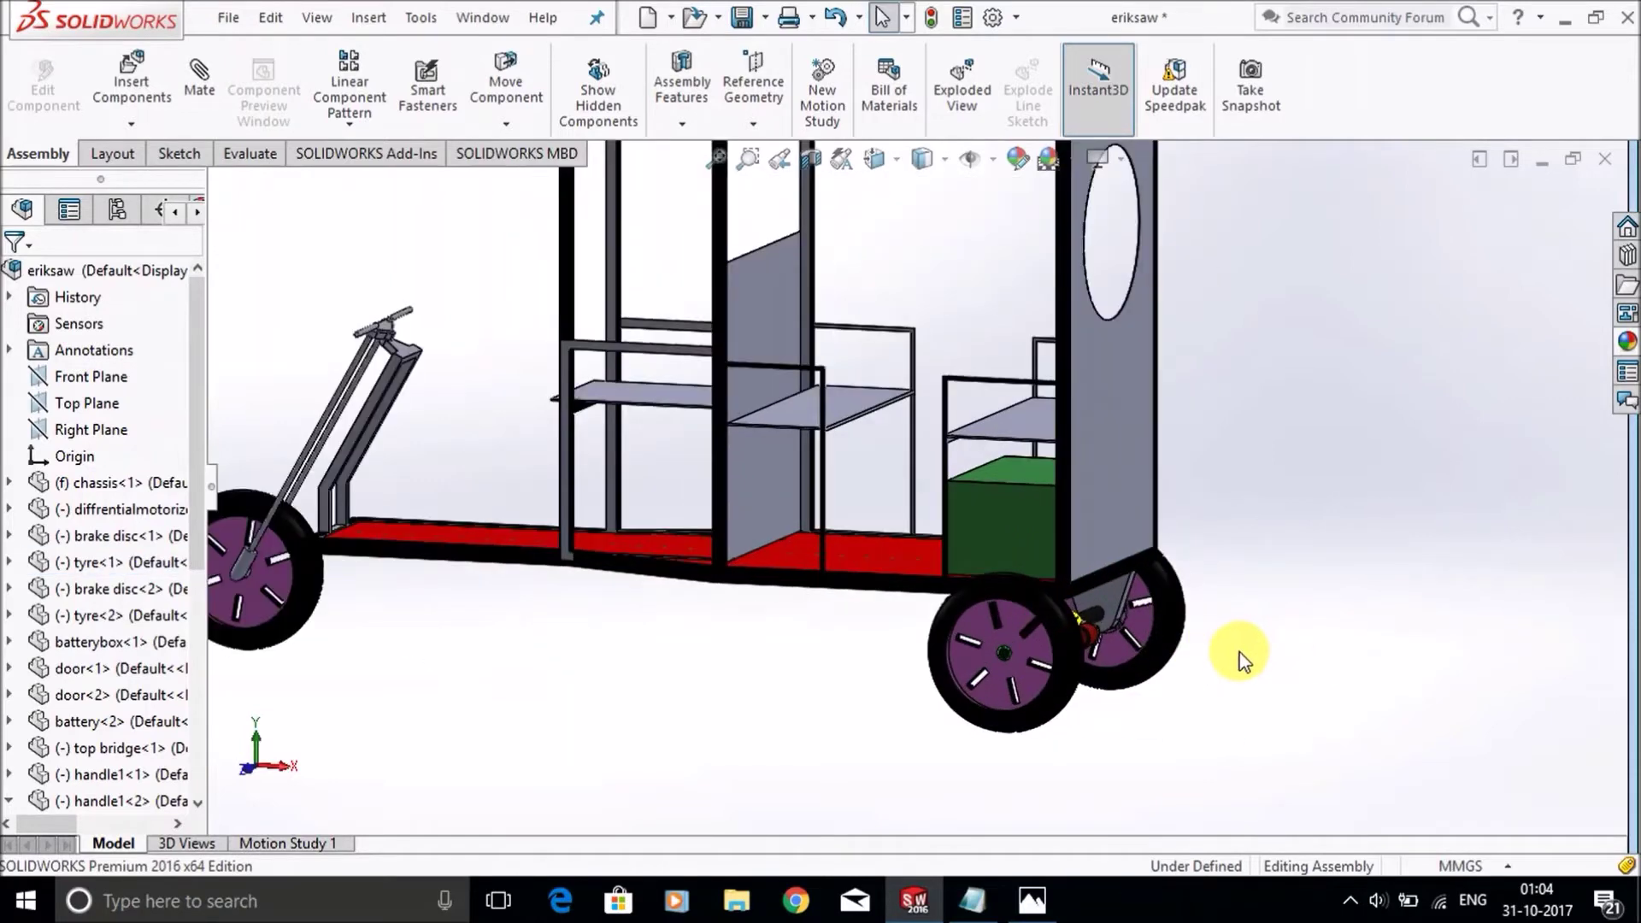
pyautogui.moveTo(1238, 663); pyautogui.dragTo(1058, 700, button='middle')
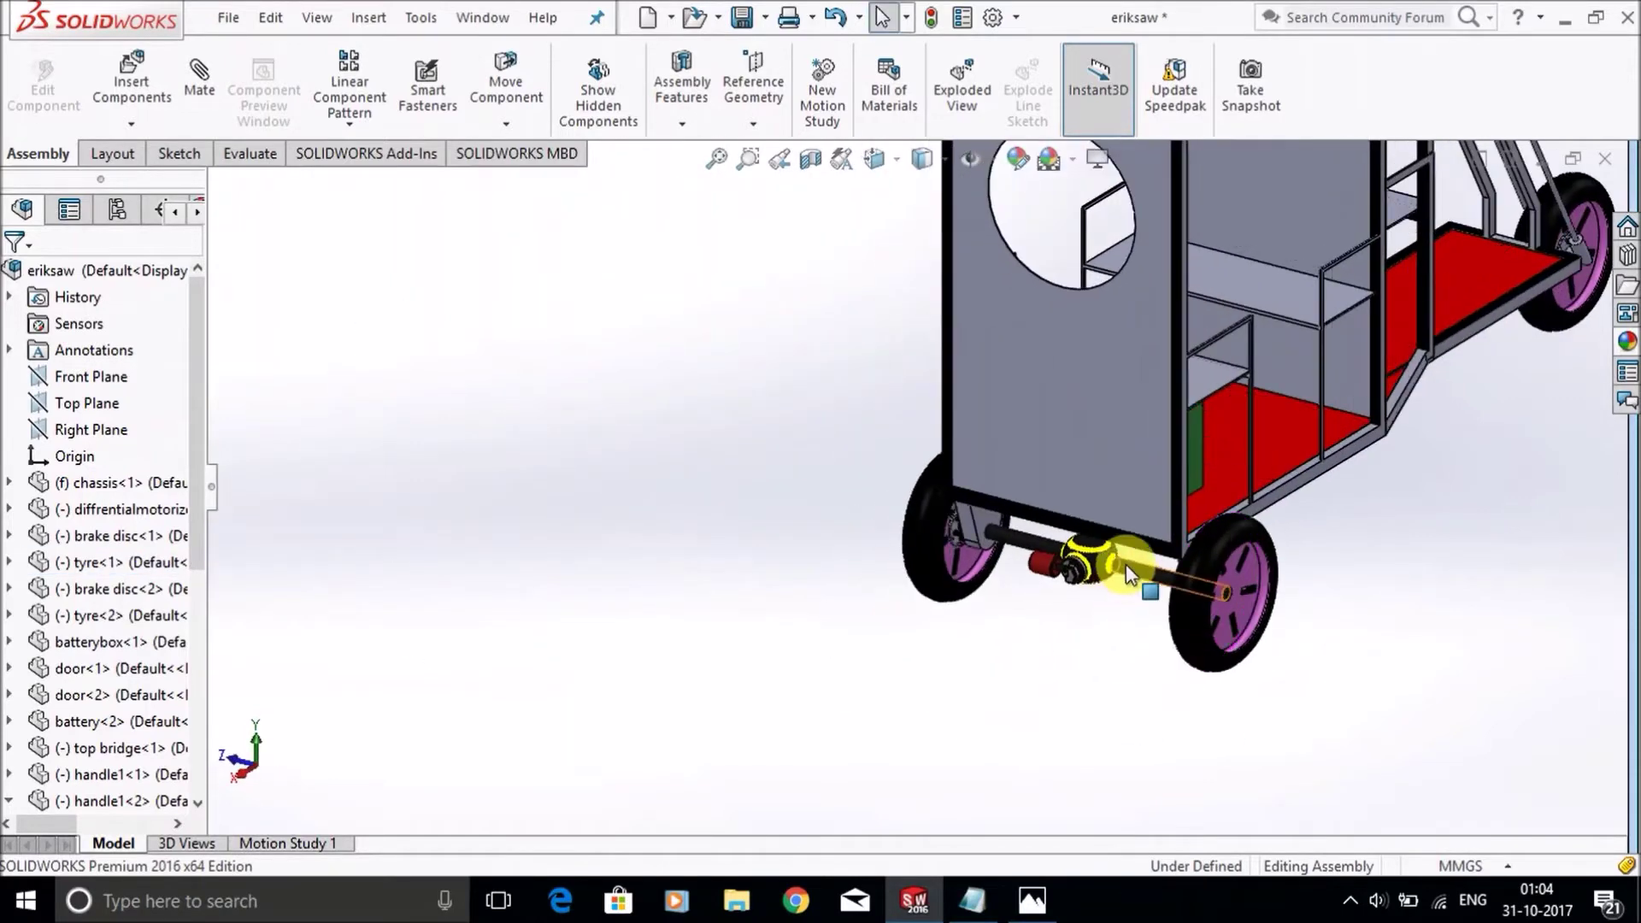
# Zoom to the rear axle and select both axle shafts, the differential housing and the motor
pyautogui.scroll(-5, 1061, 571)
pyautogui.click(1056, 554)
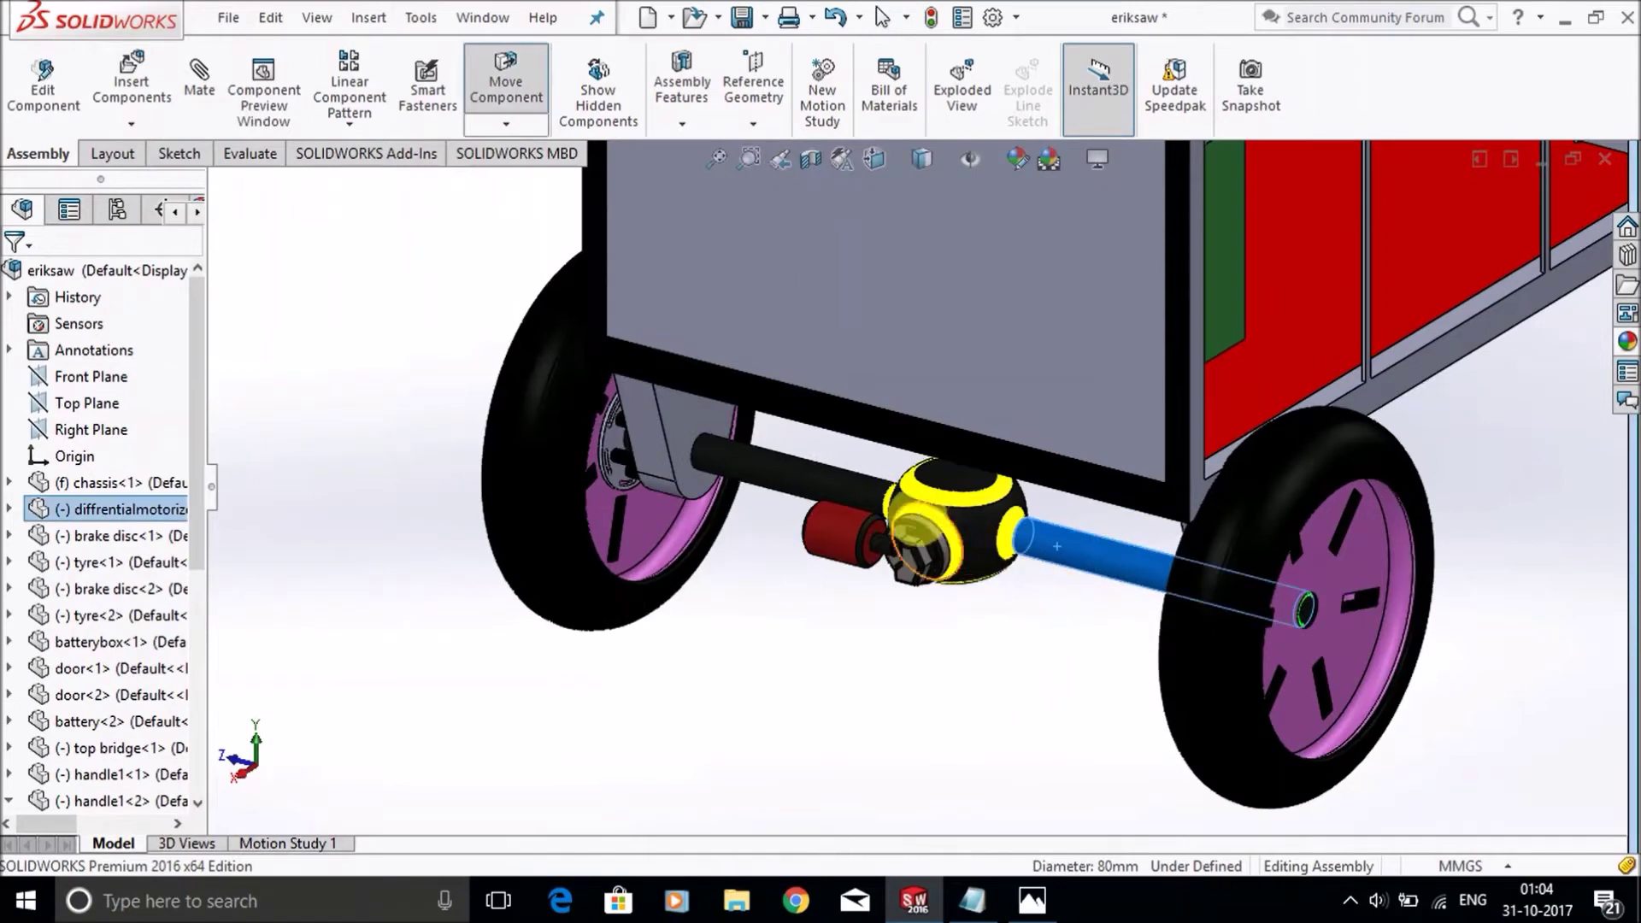
pyautogui.click(854, 498)
pyautogui.click(959, 519)
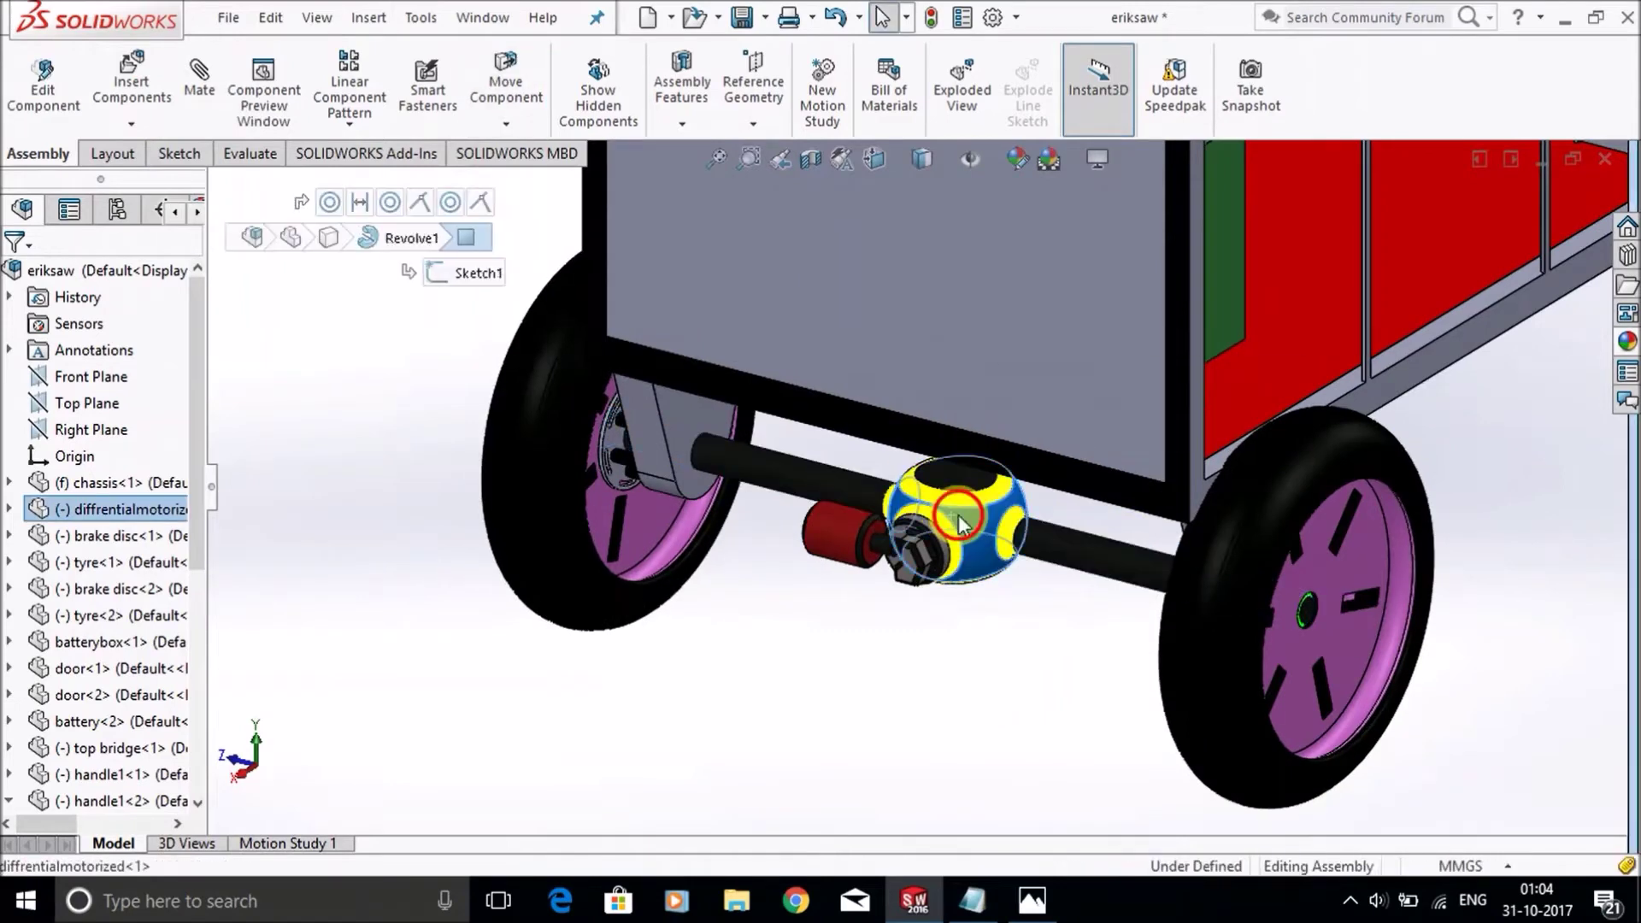
pyautogui.click(872, 555)
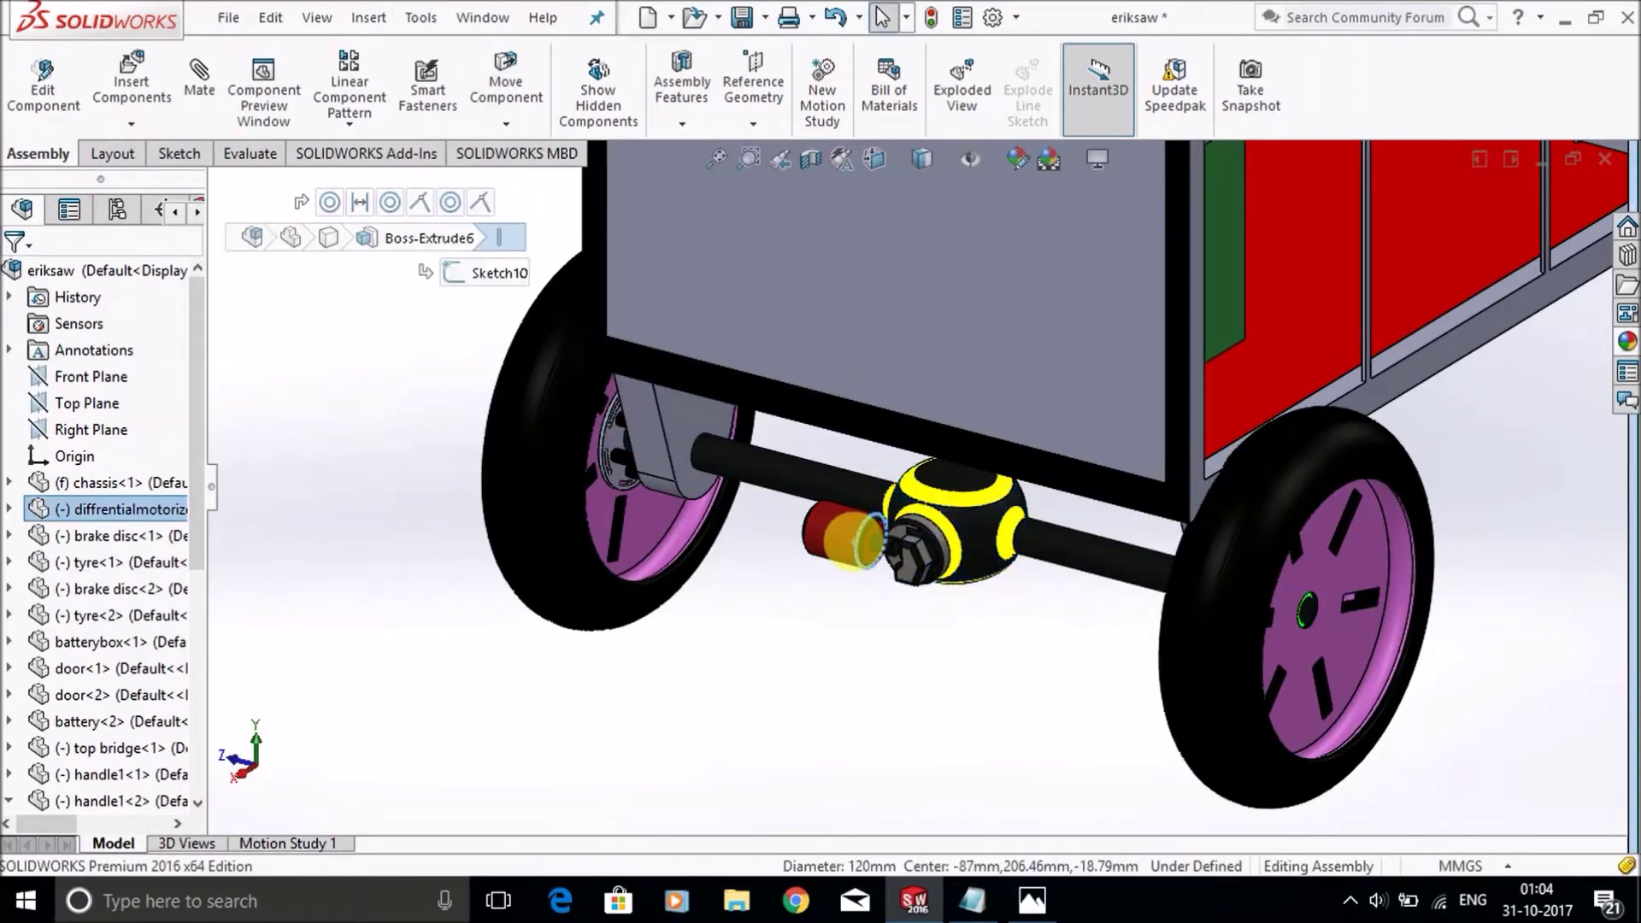
pyautogui.click(850, 659)
# View the rear axle from below and select the far rear tyre
pyautogui.scroll(5, 971, 553)
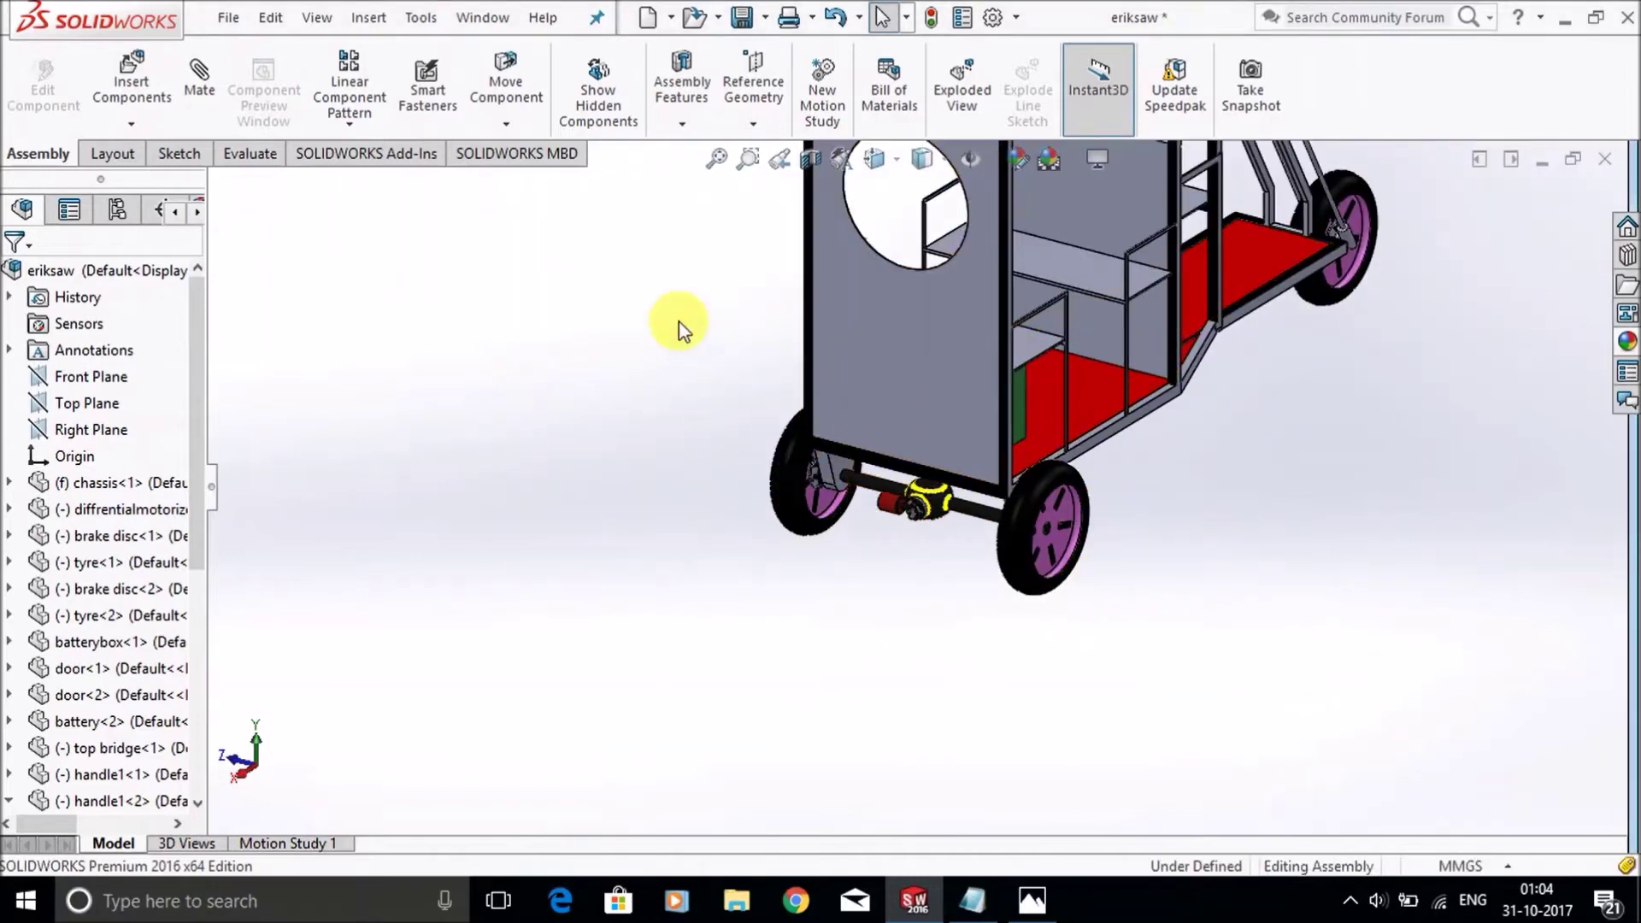
pyautogui.moveTo(680, 323); pyautogui.dragTo(760, 301, button='middle')
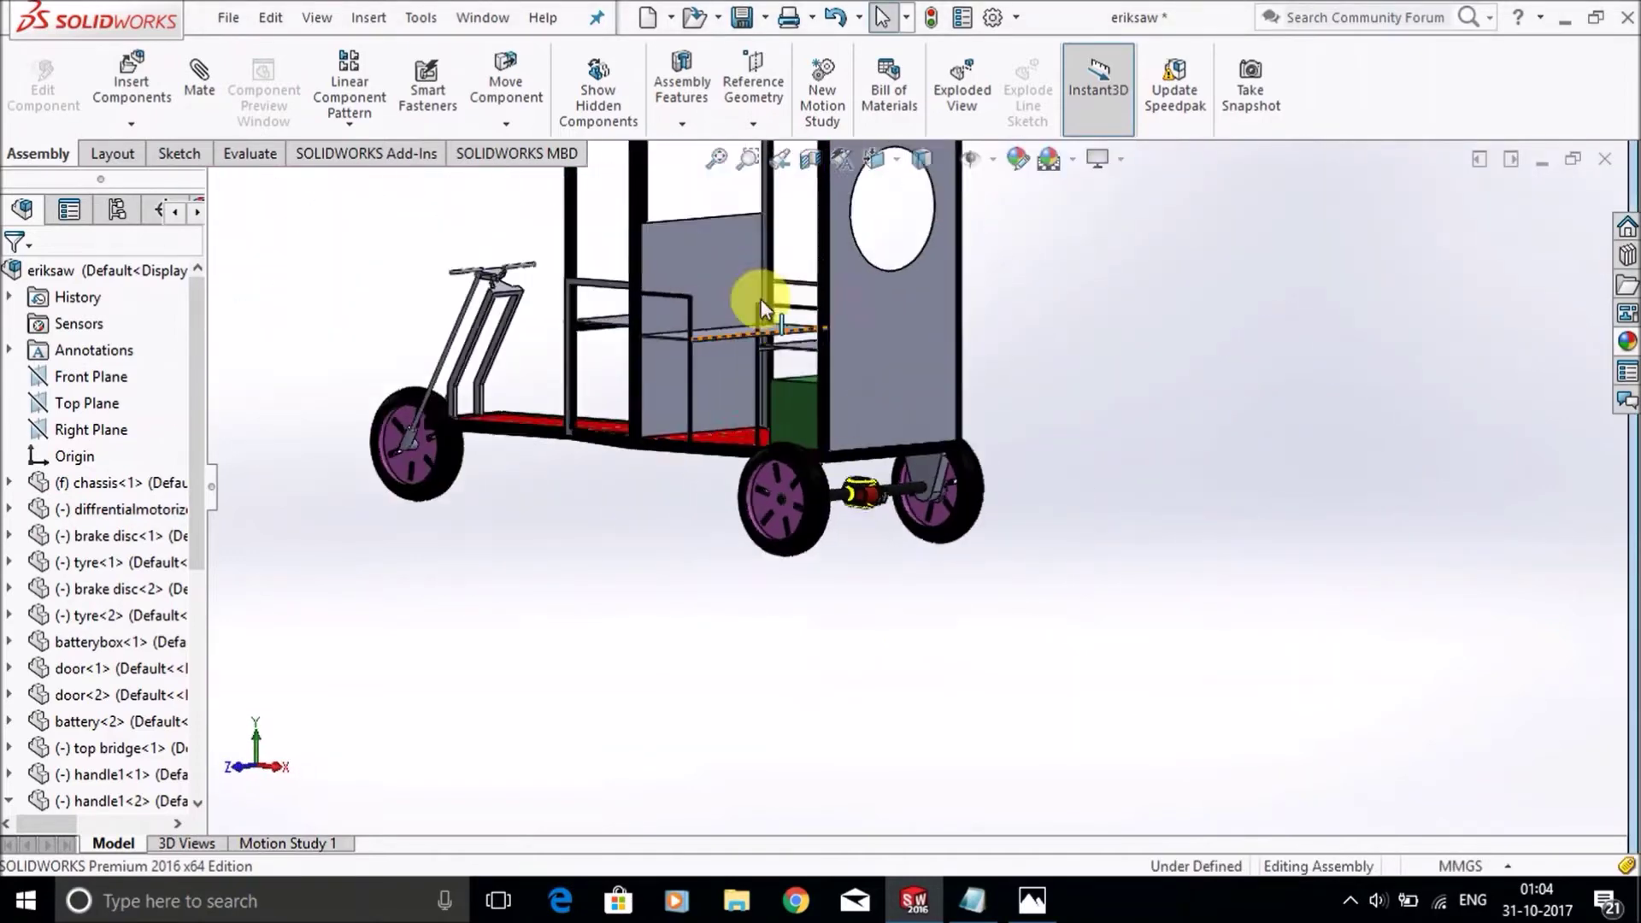
pyautogui.scroll(5, 760, 300)
pyautogui.moveTo(732, 476); pyautogui.dragTo(780, 519, button='middle')
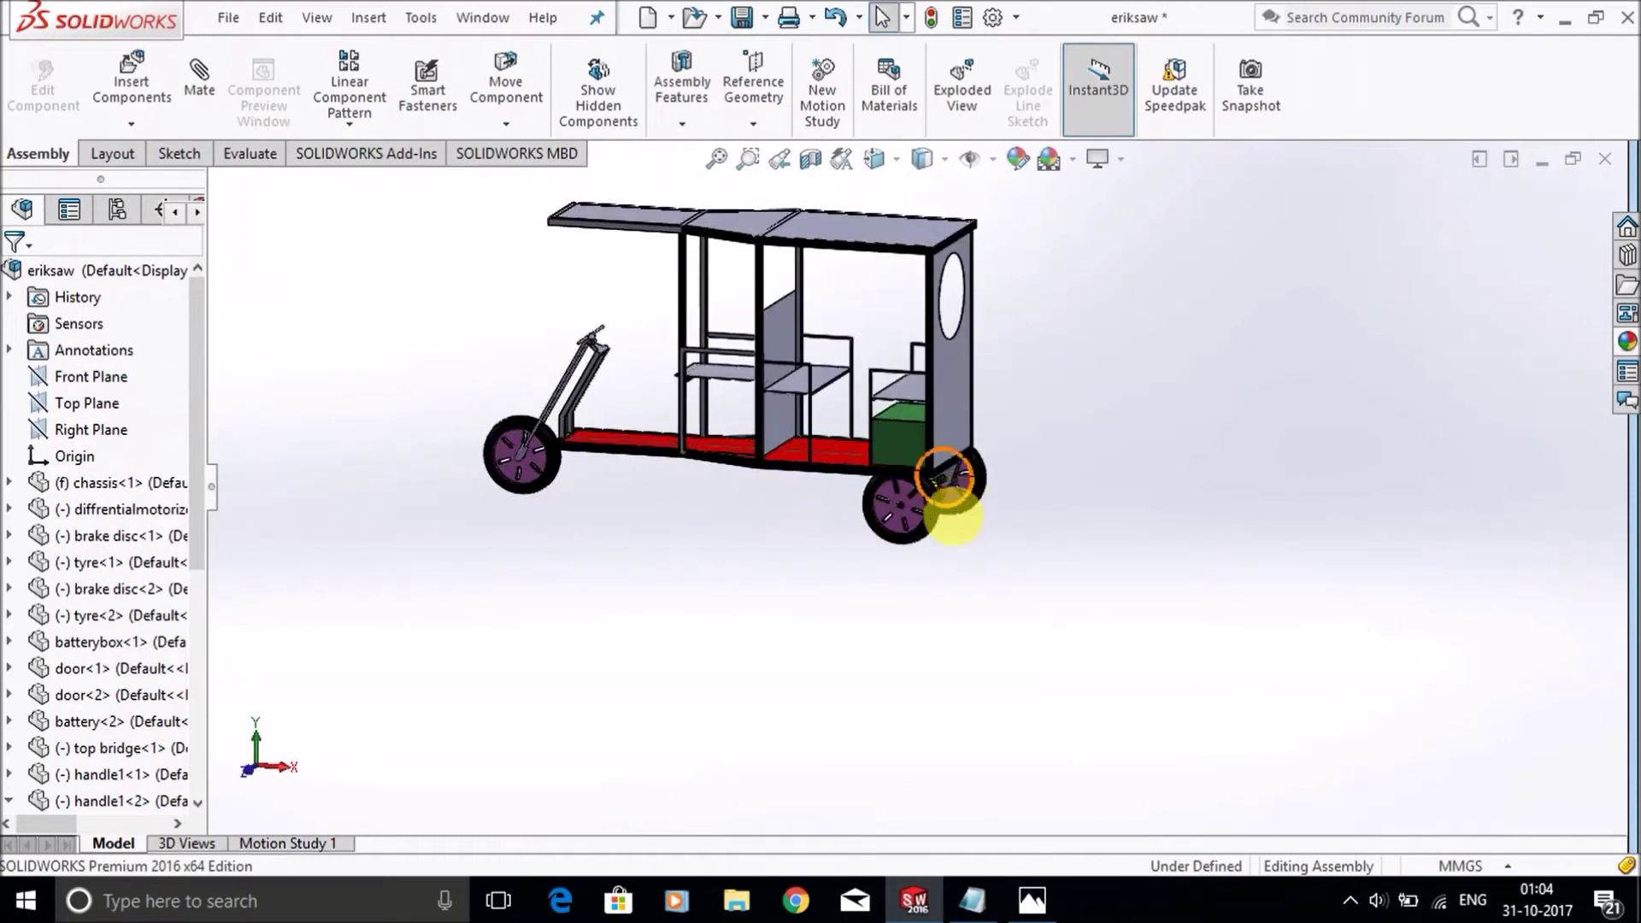
pyautogui.moveTo(951, 514); pyautogui.dragTo(889, 524, button='middle')
pyautogui.scroll(-6, 880, 524)
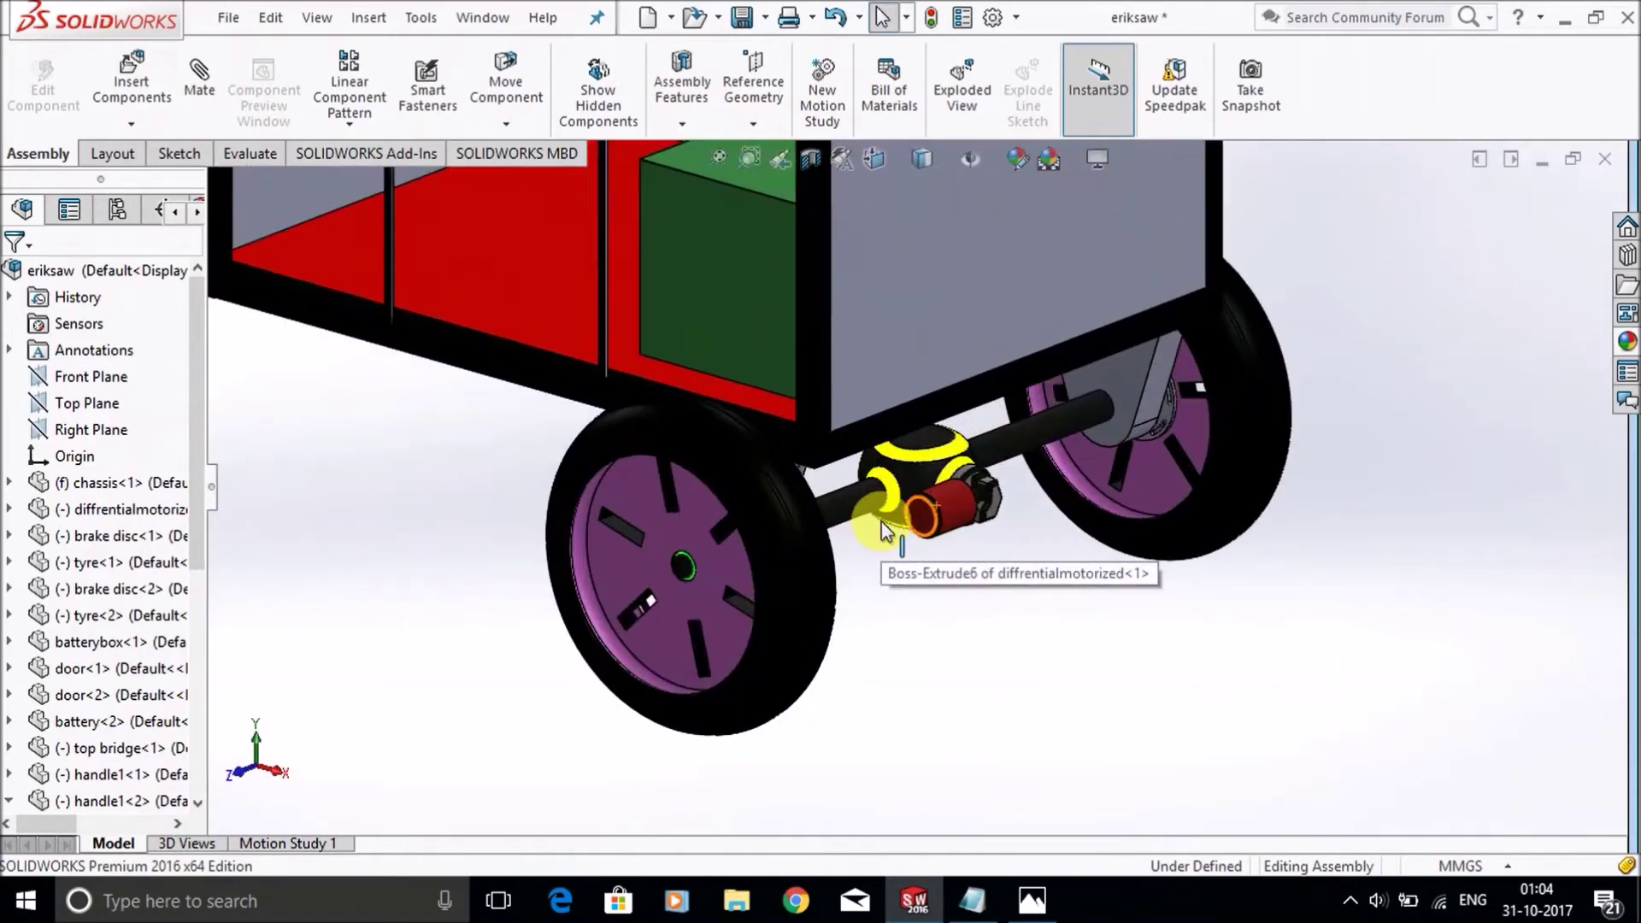
pyautogui.click(1155, 425)
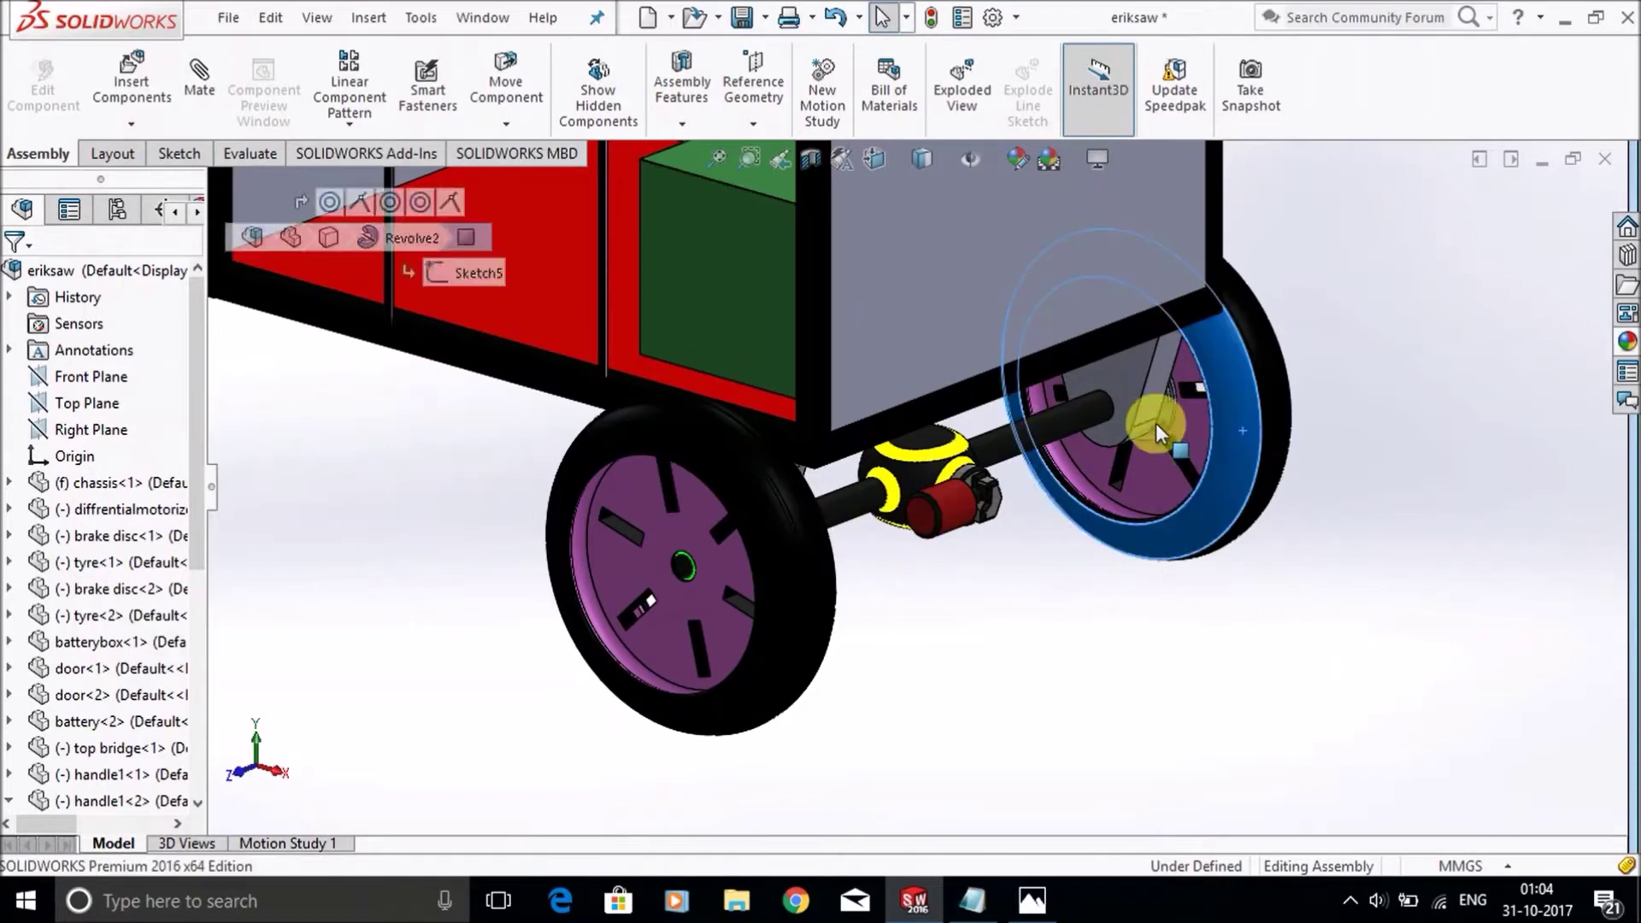
pyautogui.click(1376, 440)
# Orbit and zoom the rickshaw back to a side view
pyautogui.moveTo(1019, 470); pyautogui.dragTo(993, 460, button='middle')
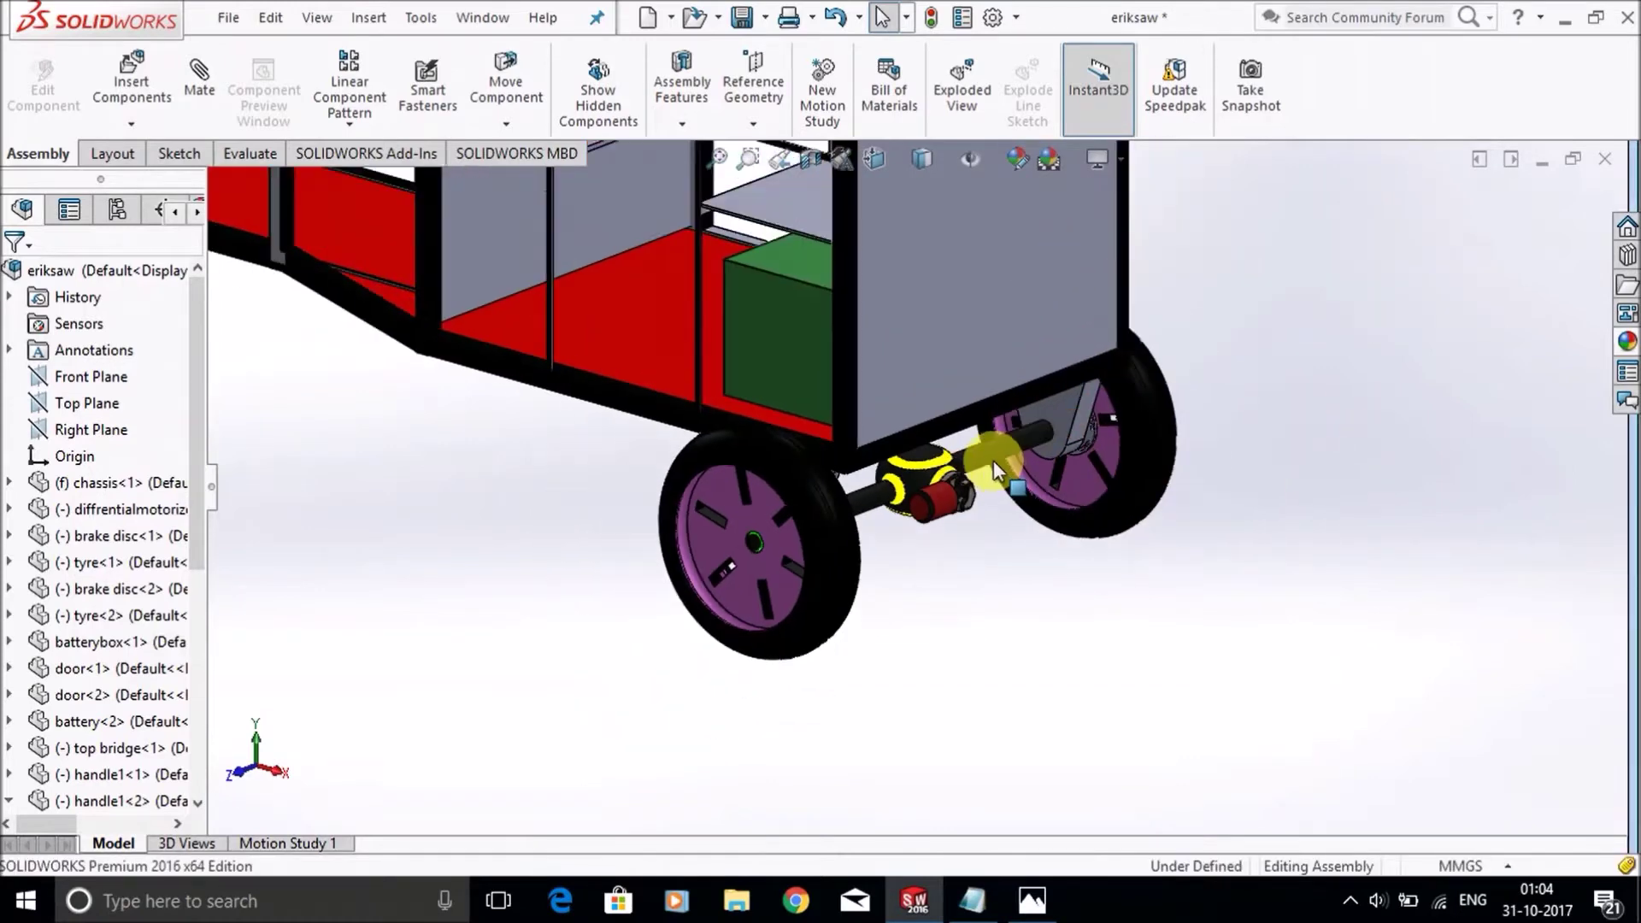
pyautogui.scroll(5, 993, 459)
pyautogui.moveTo(707, 501); pyautogui.dragTo(667, 506, button='middle')
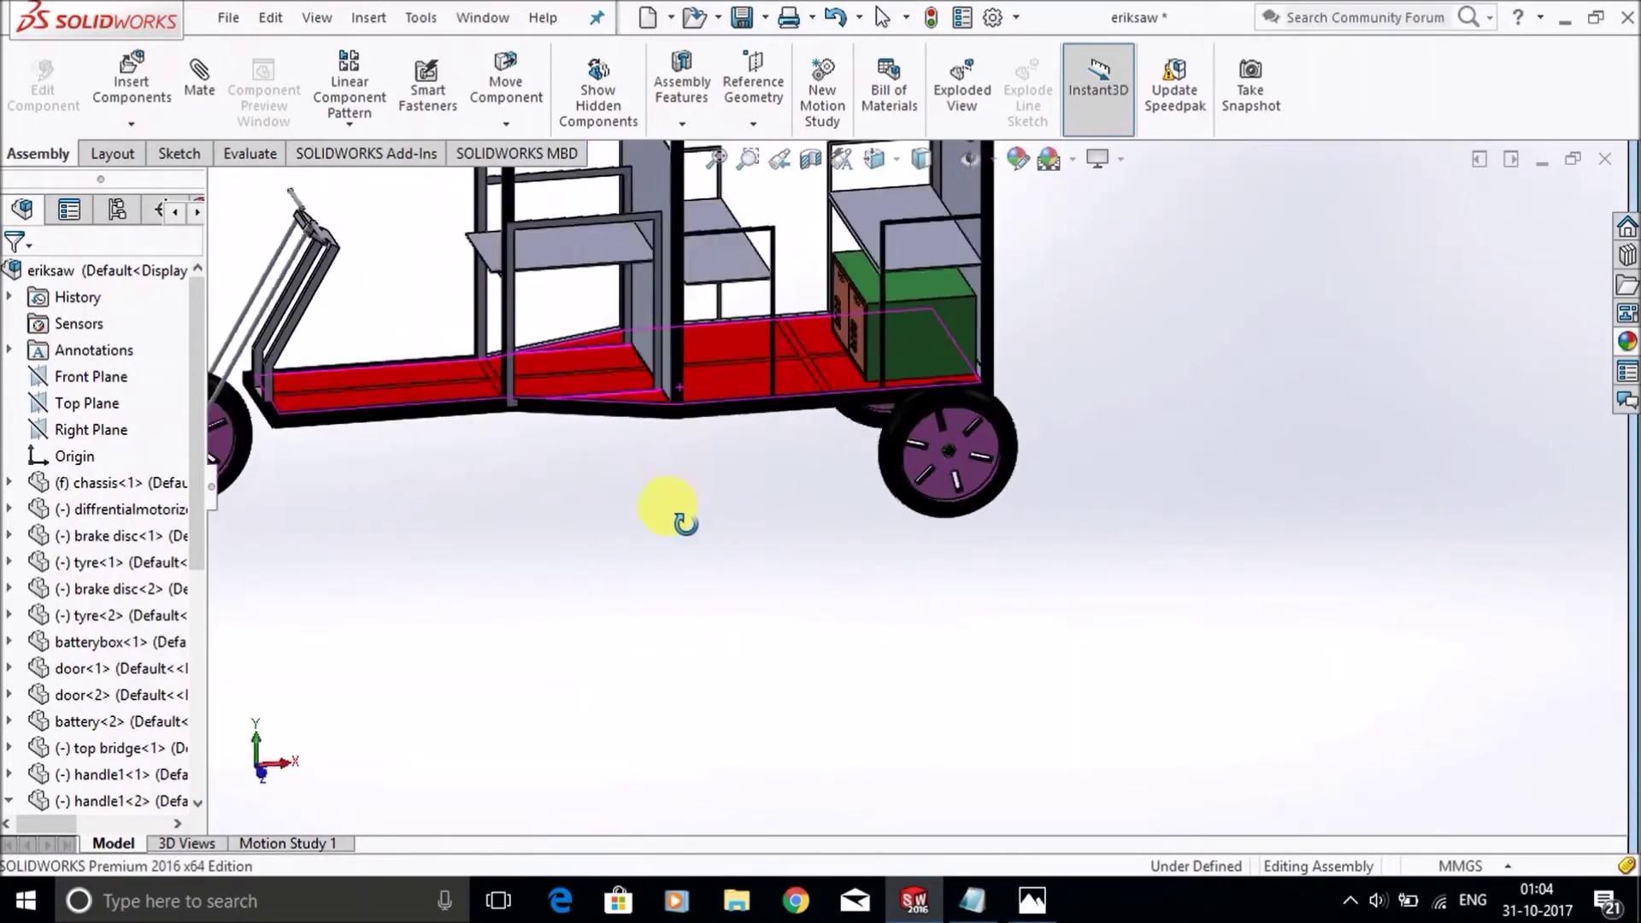
pyautogui.scroll(4, 740, 258)
pyautogui.scroll(-2, 760, 258)
pyautogui.scroll(1, 842, 338)
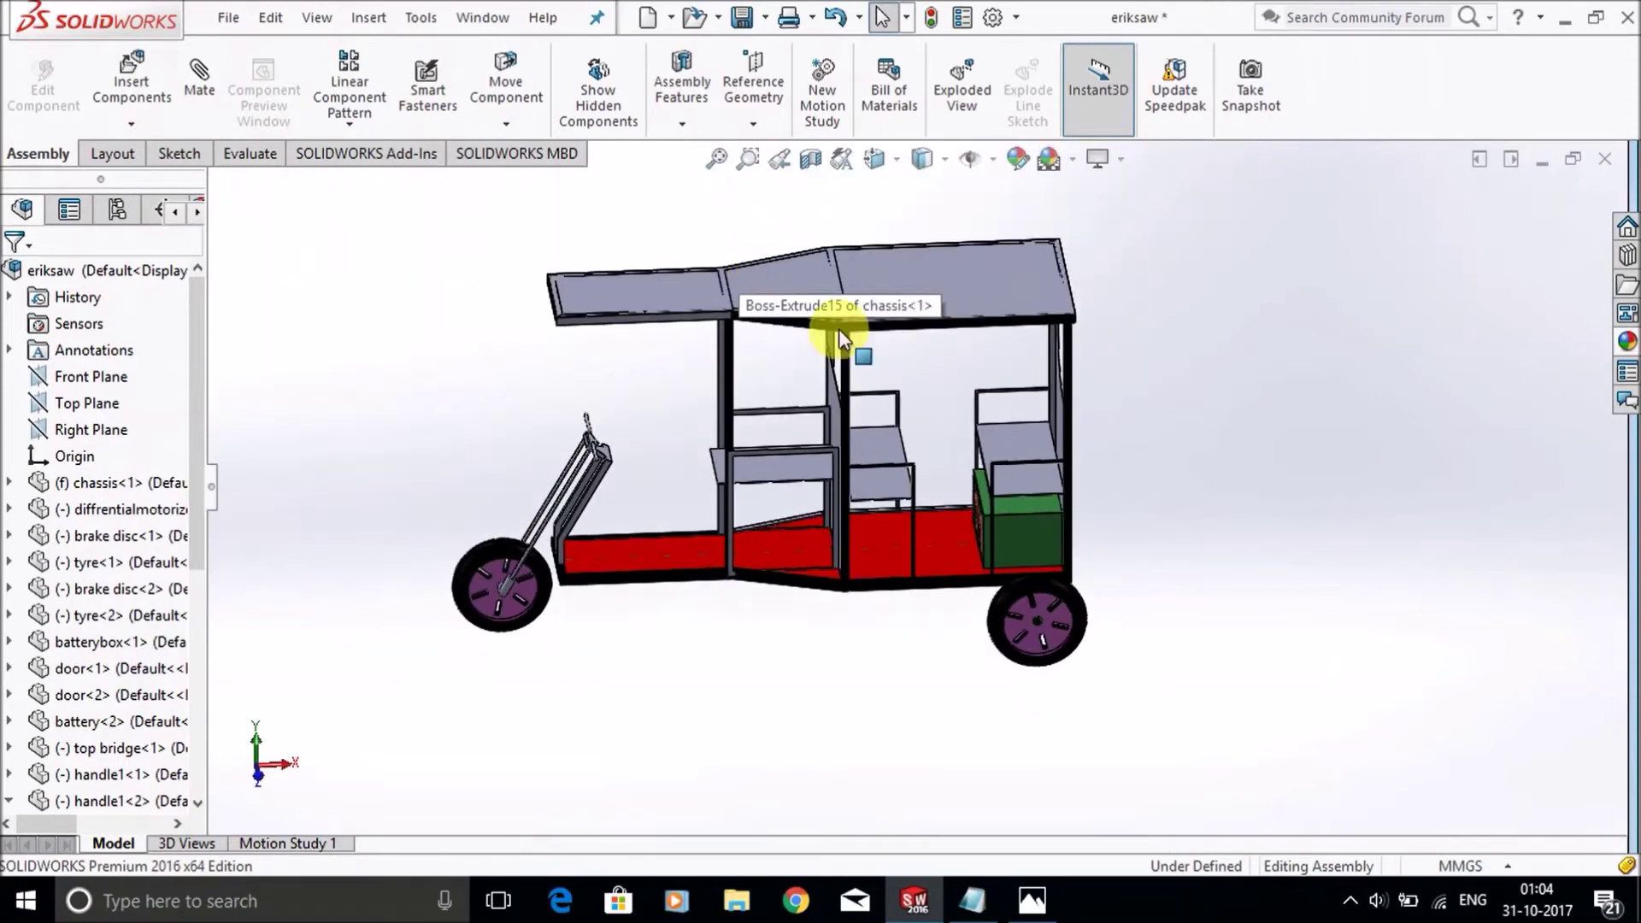
pyautogui.scroll(-1, 889, 555)
pyautogui.scroll(-3, 964, 630)
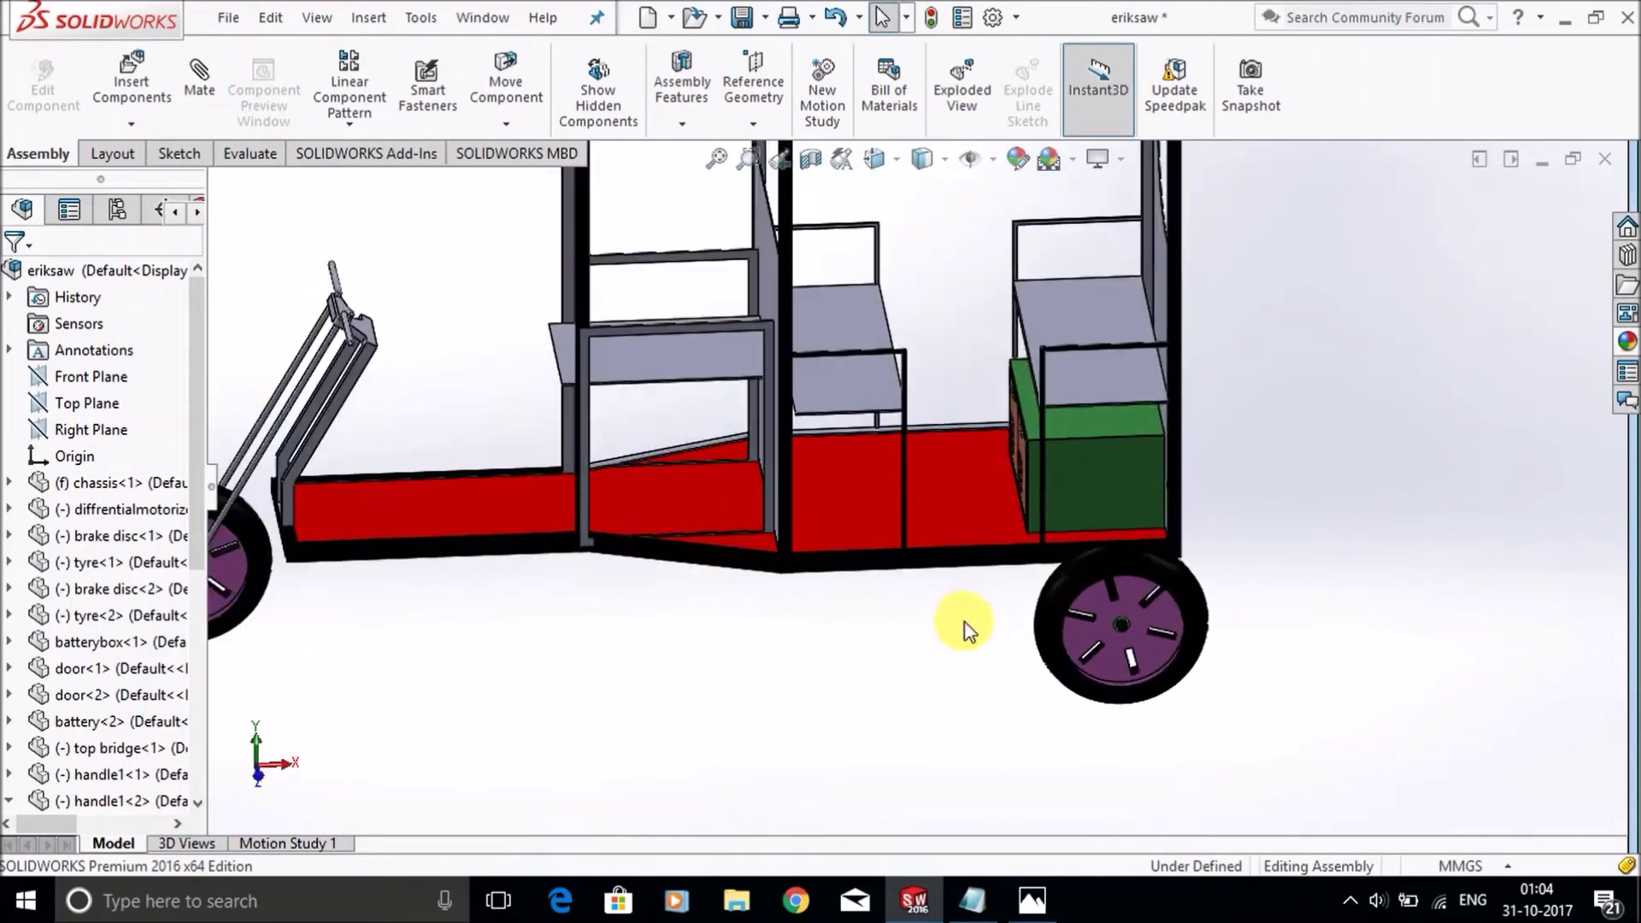
pyautogui.scroll(5, 1099, 606)
# Glance at the Notepad parts list, then switch back to the SOLIDWORKS model
pyautogui.click(972, 899)
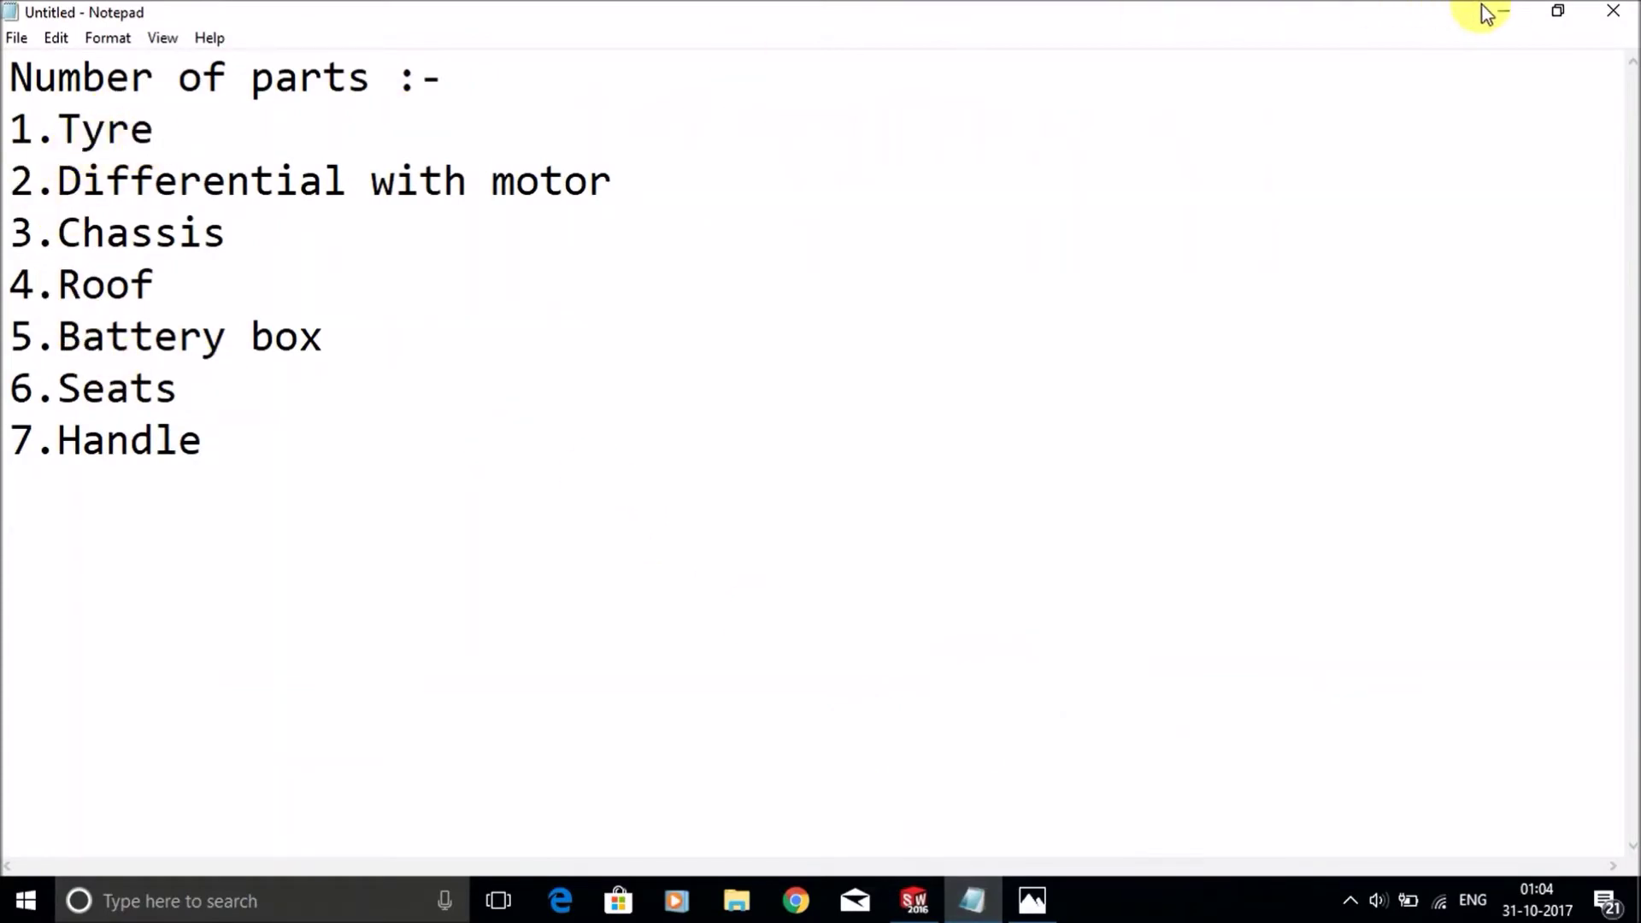
pyautogui.hotkey('alt', 'Tab')
pyautogui.scroll(-3, 780, 516)
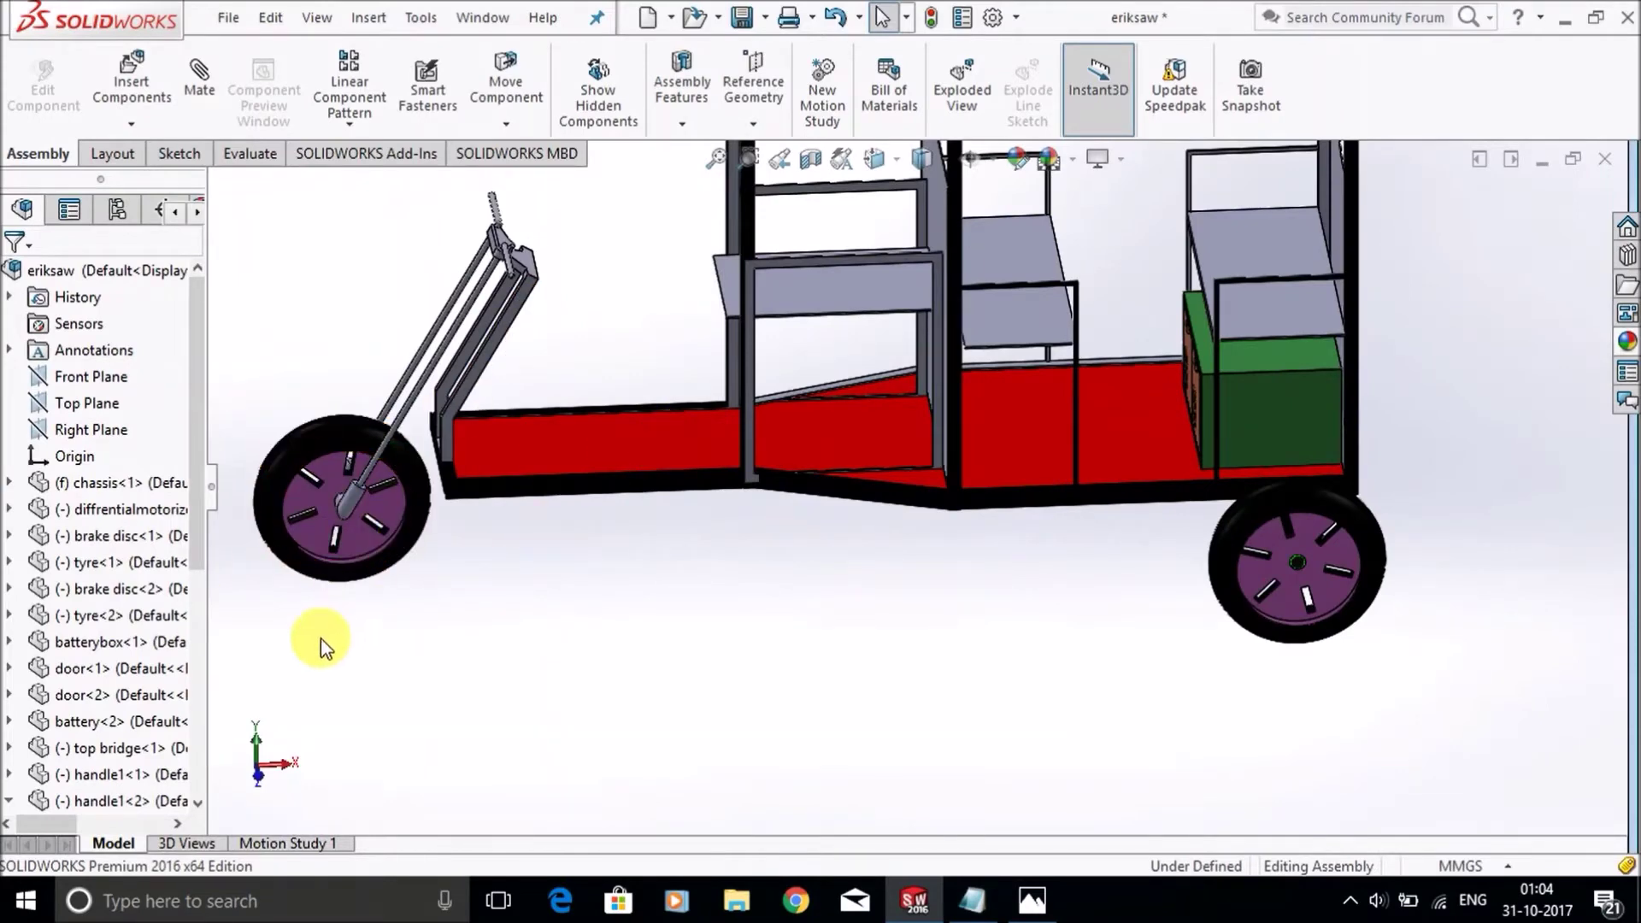
# Open the tyre part file from the my design folder with Ctrl+O
pyautogui.click(228, 18)
pyautogui.click(219, 329)
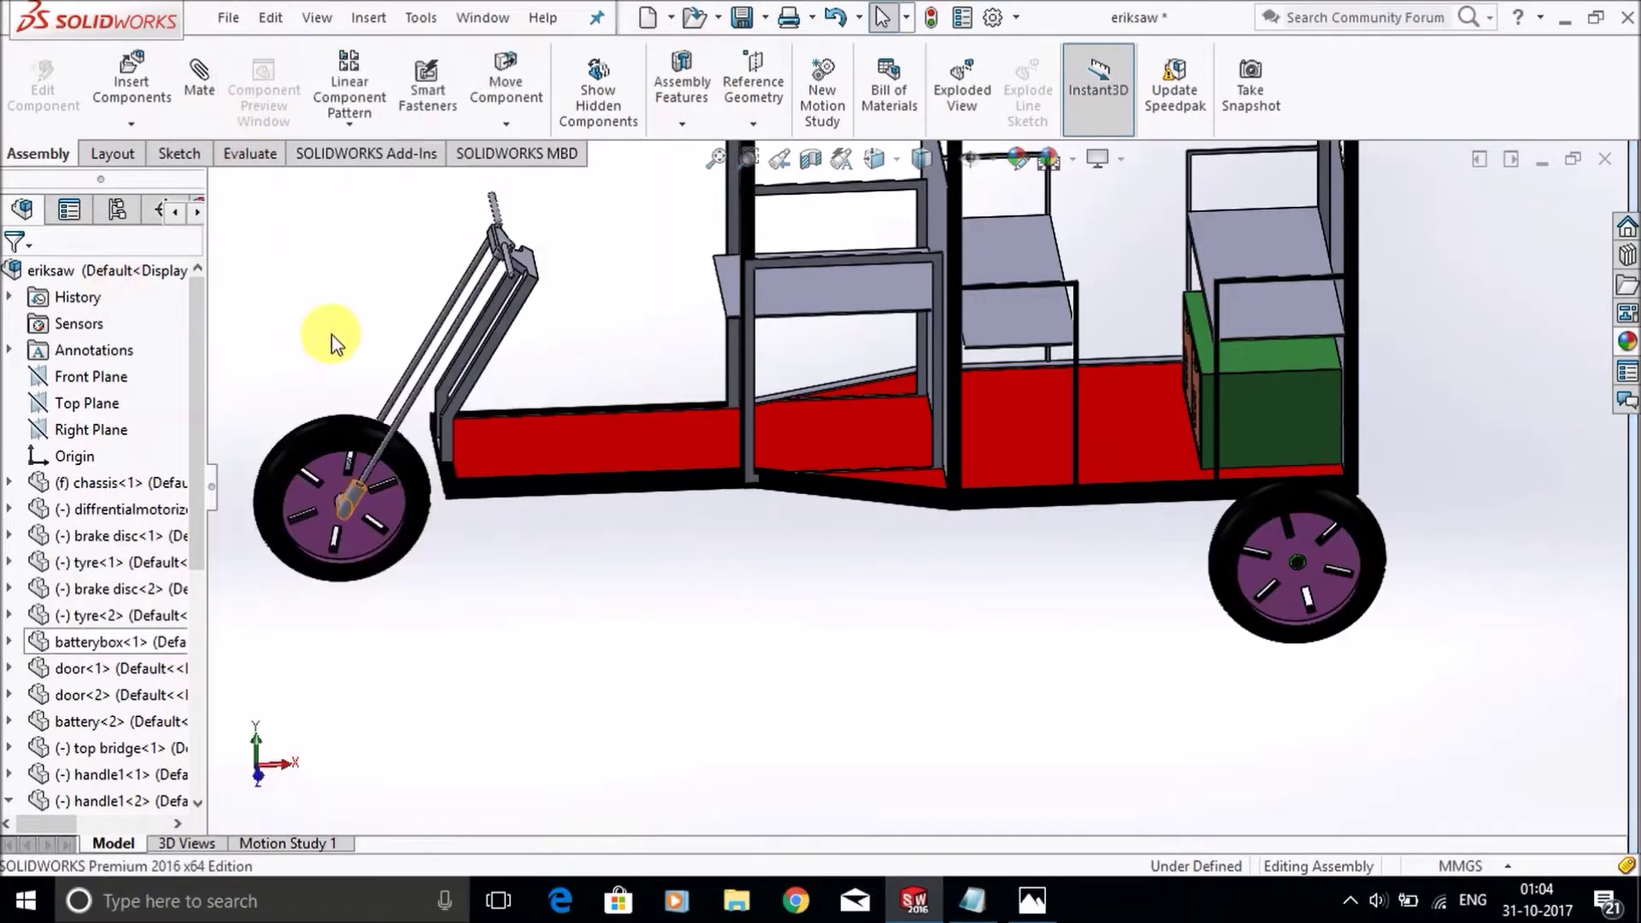
pyautogui.hotkey('ctrl', 'o')
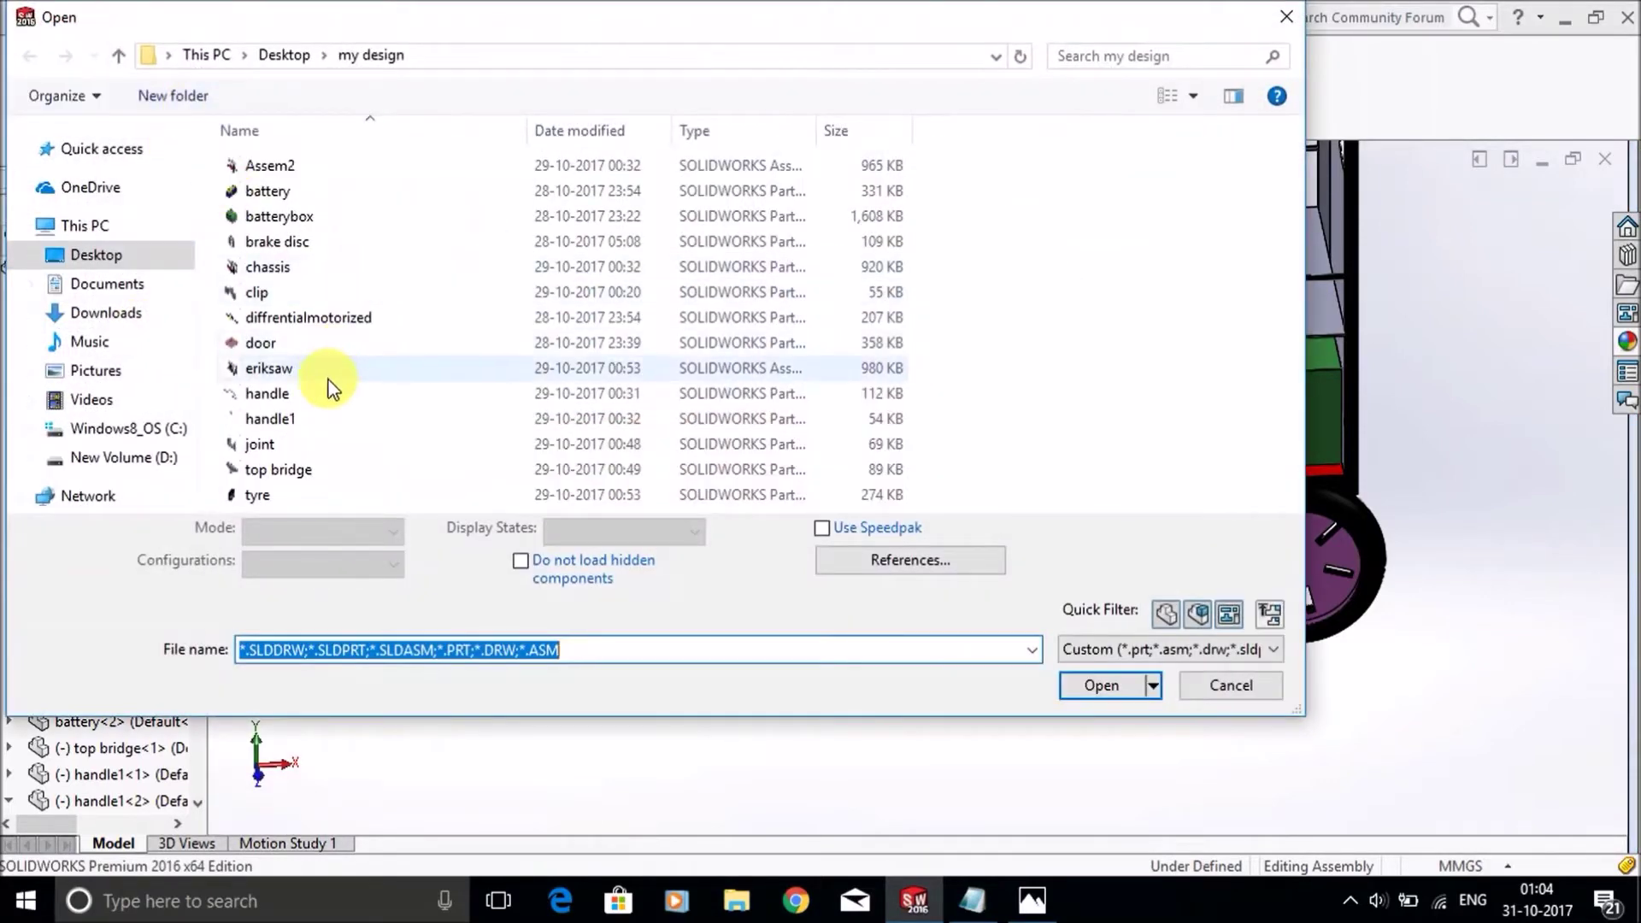
pyautogui.click(322, 494)
pyautogui.click(1094, 673)
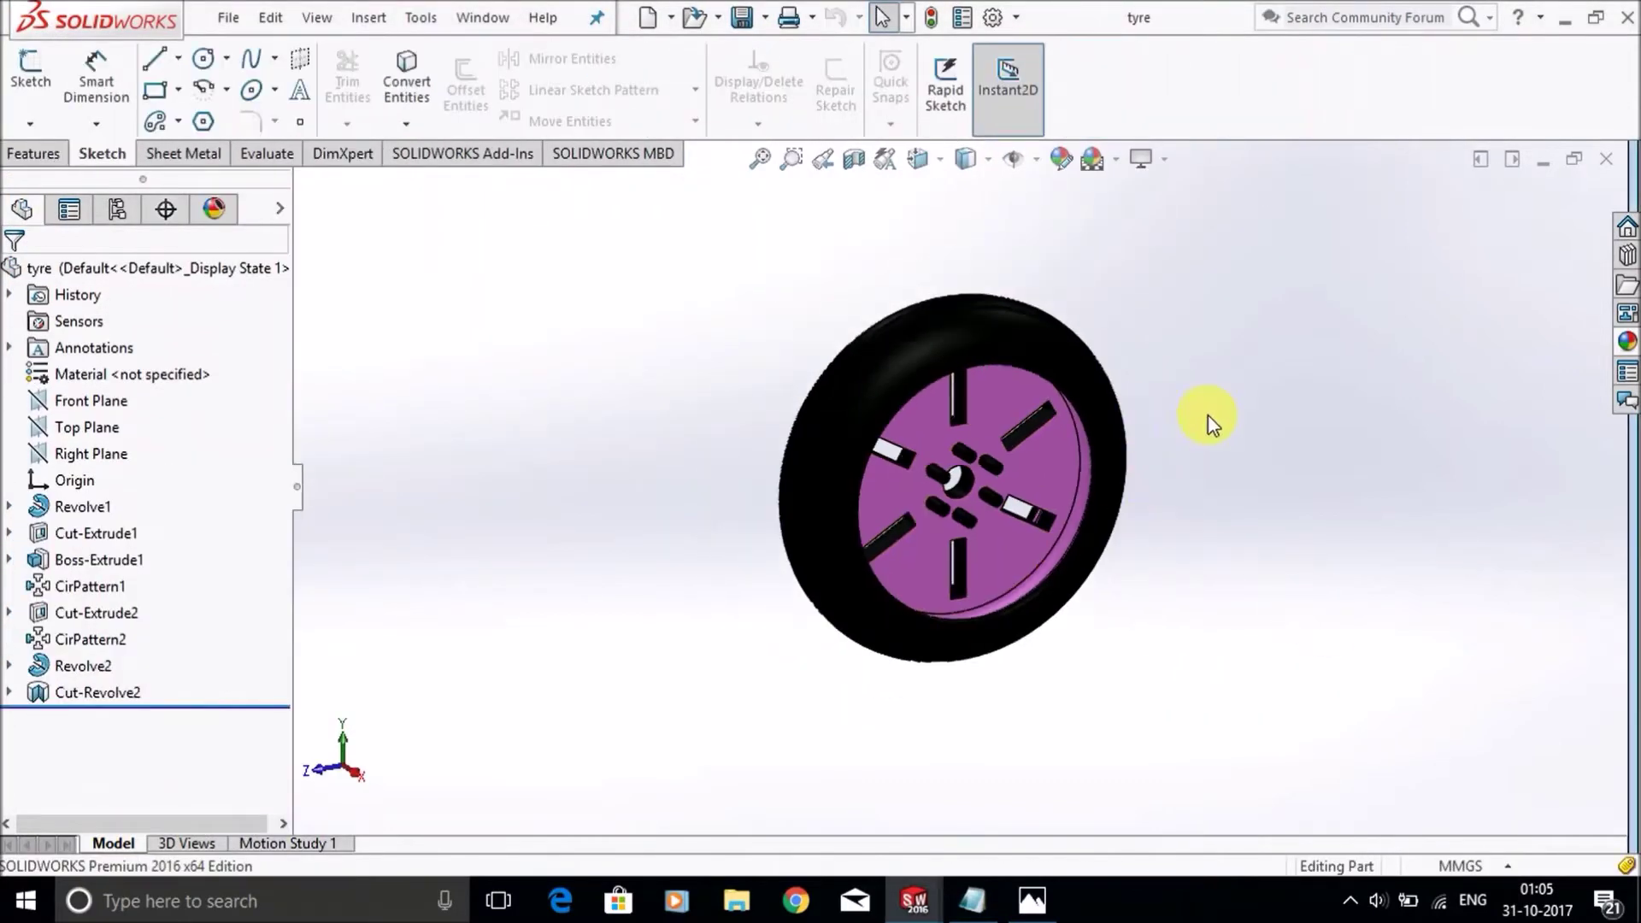
# Orbit and zoom the tyre part to an oblique 3-D view, then bring up the parts list
pyautogui.moveTo(1207, 419); pyautogui.dragTo(1066, 517, button='middle')
pyautogui.scroll(-3, 1047, 479)
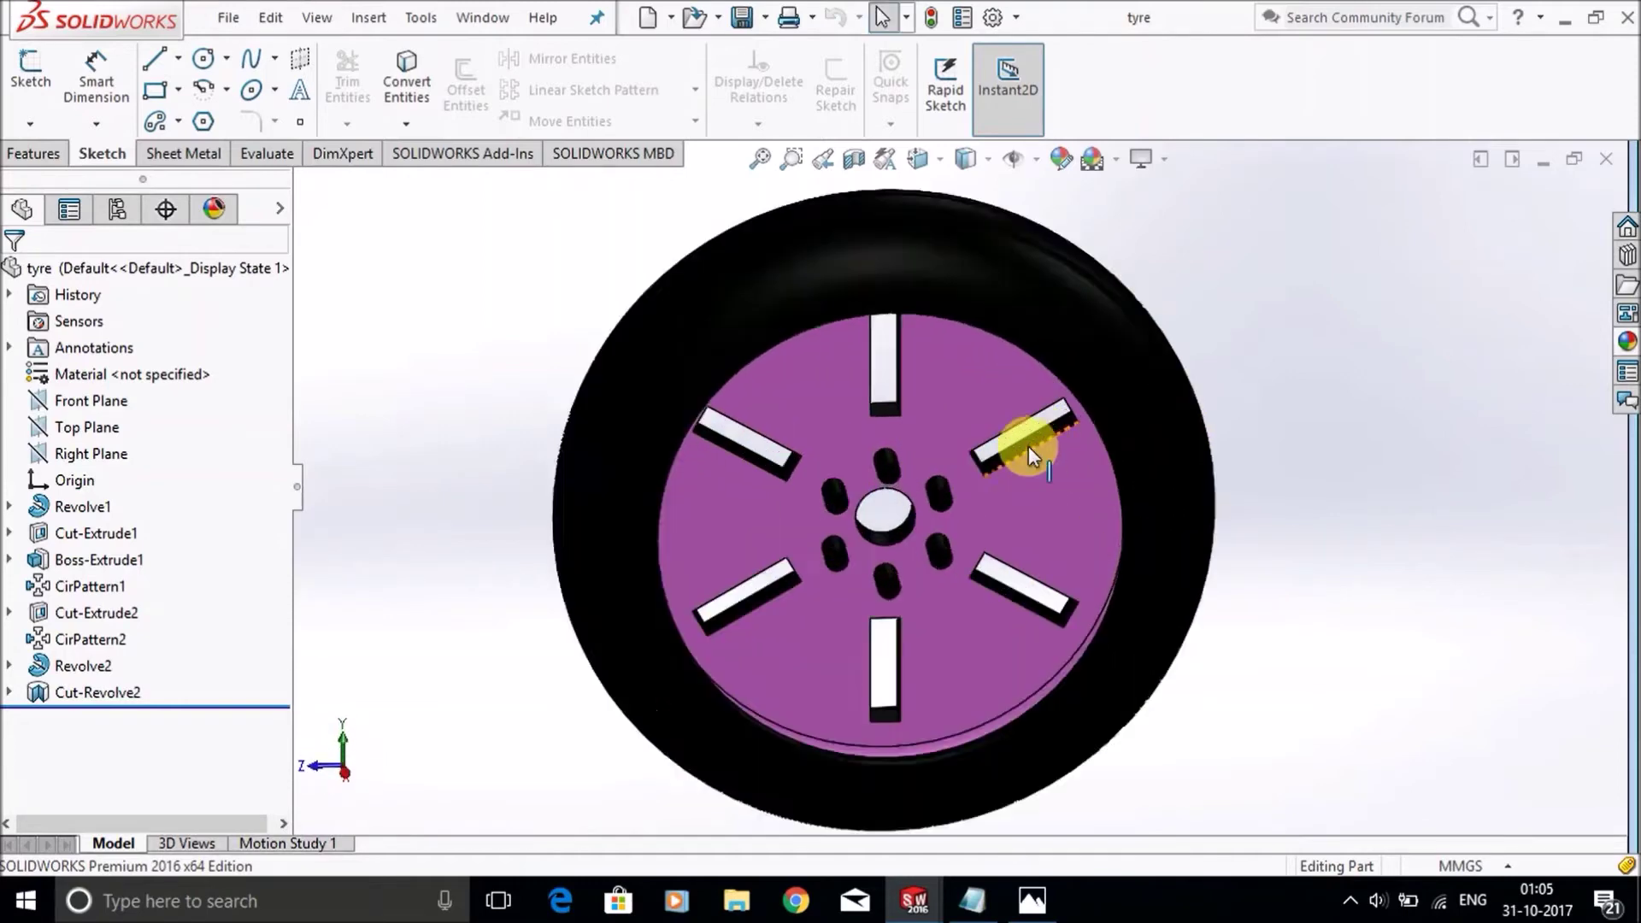
pyautogui.scroll(-3, 928, 505)
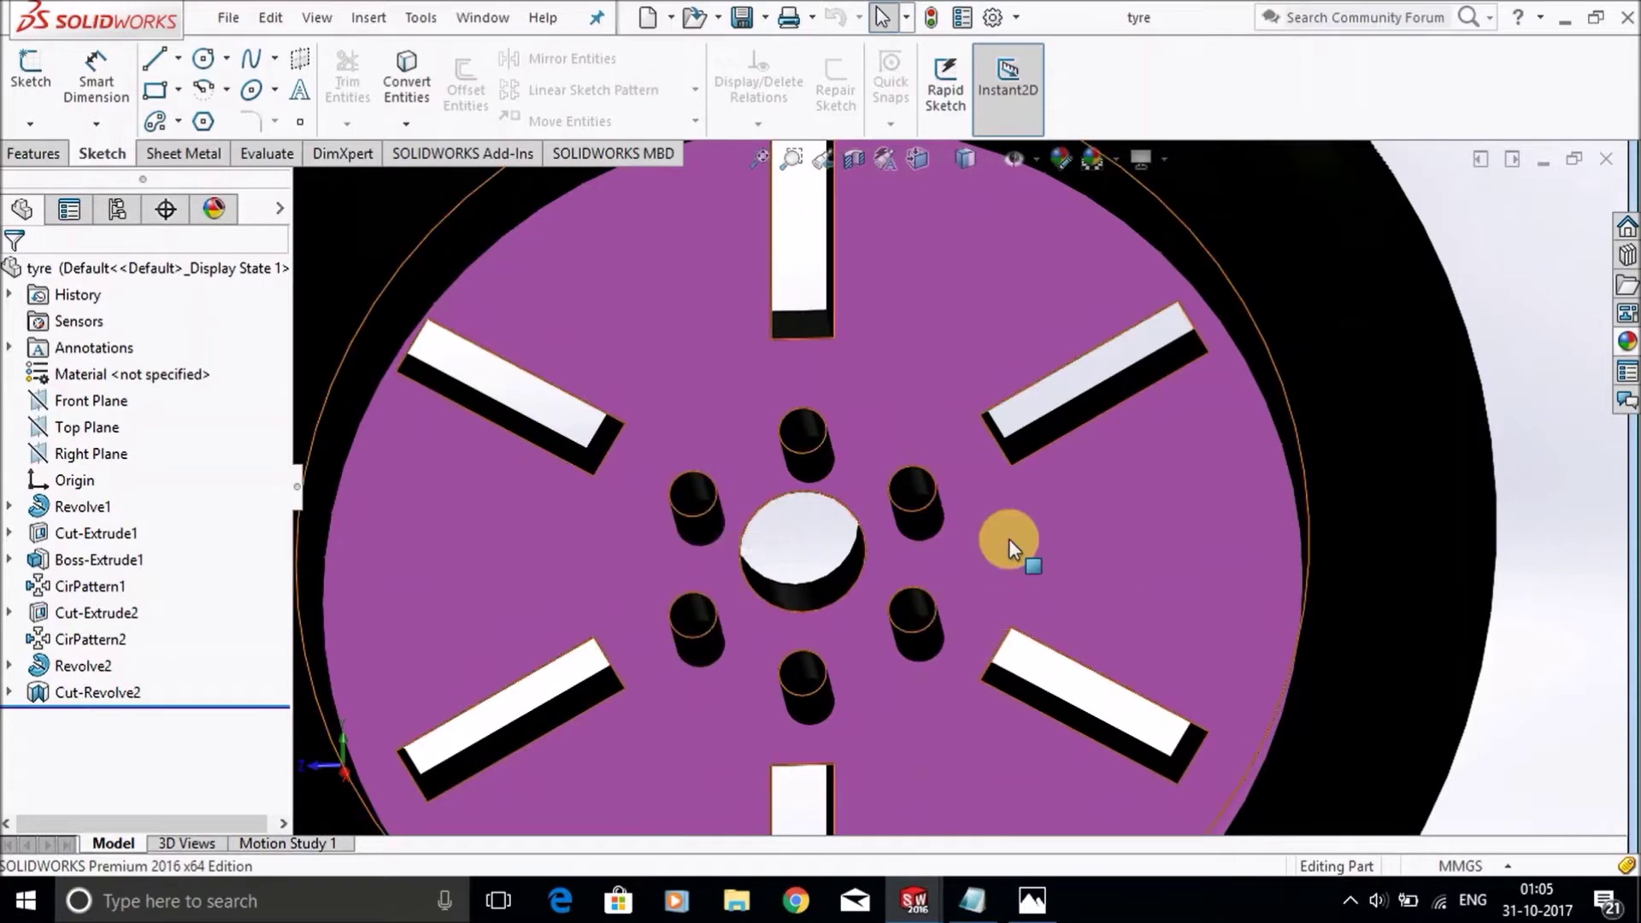
pyautogui.scroll(5, 879, 526)
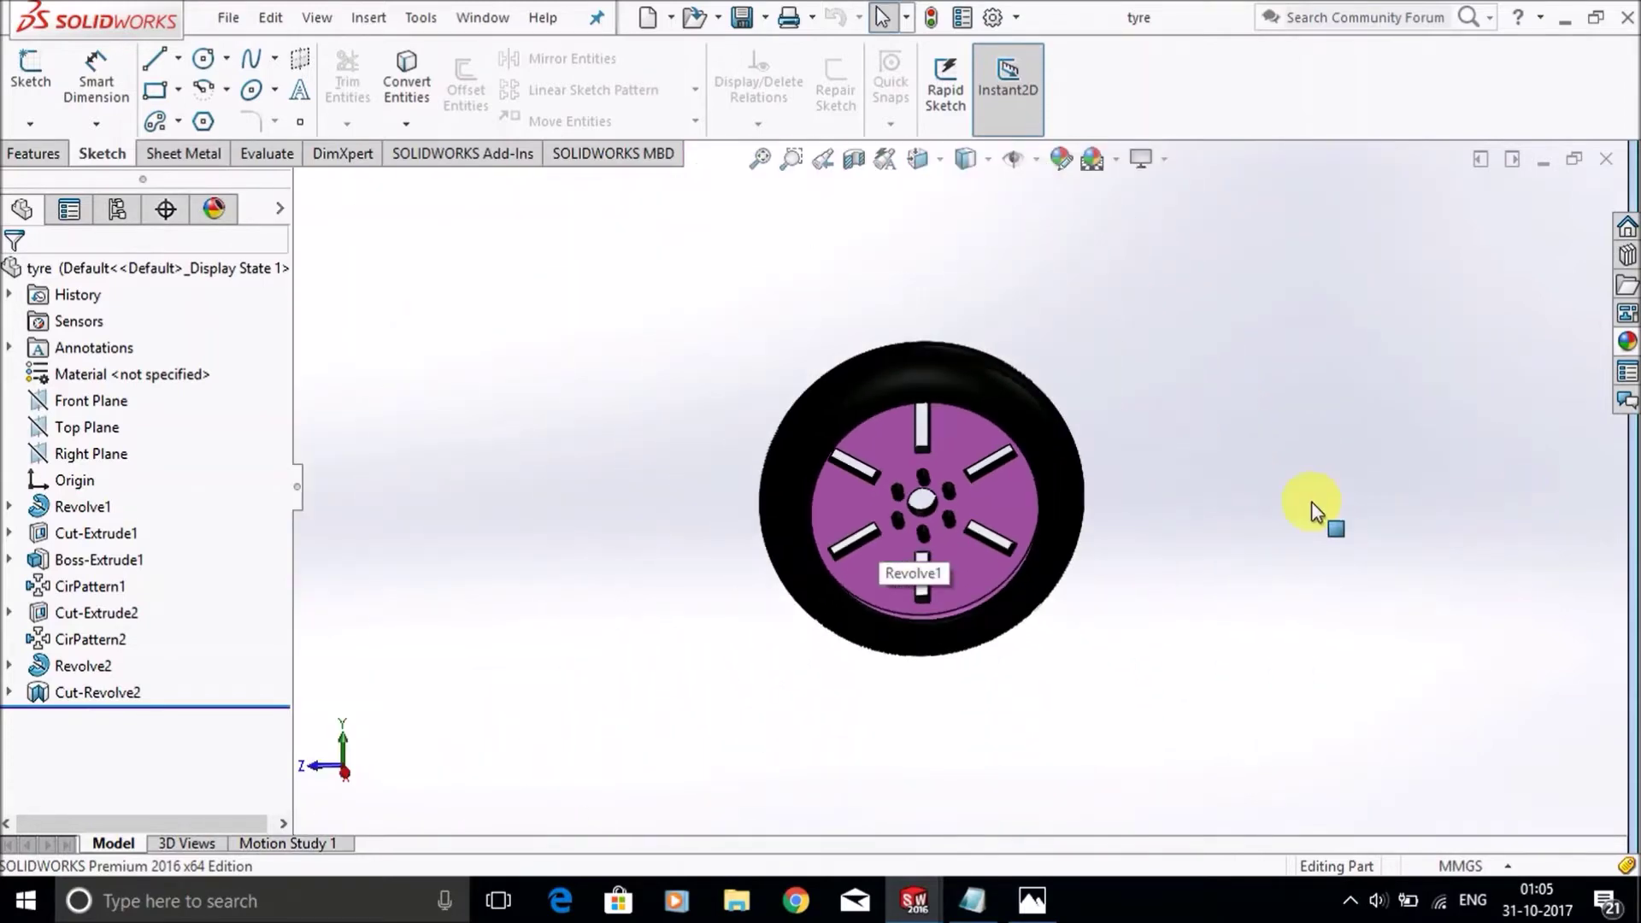
pyautogui.moveTo(1231, 458)
pyautogui.mouseDown(button='middle')
pyautogui.moveTo(1117, 567)
pyautogui.moveTo(950, 556)
pyautogui.moveTo(1041, 359)
pyautogui.moveTo(1230, 447)
pyautogui.mouseUp(button='middle')
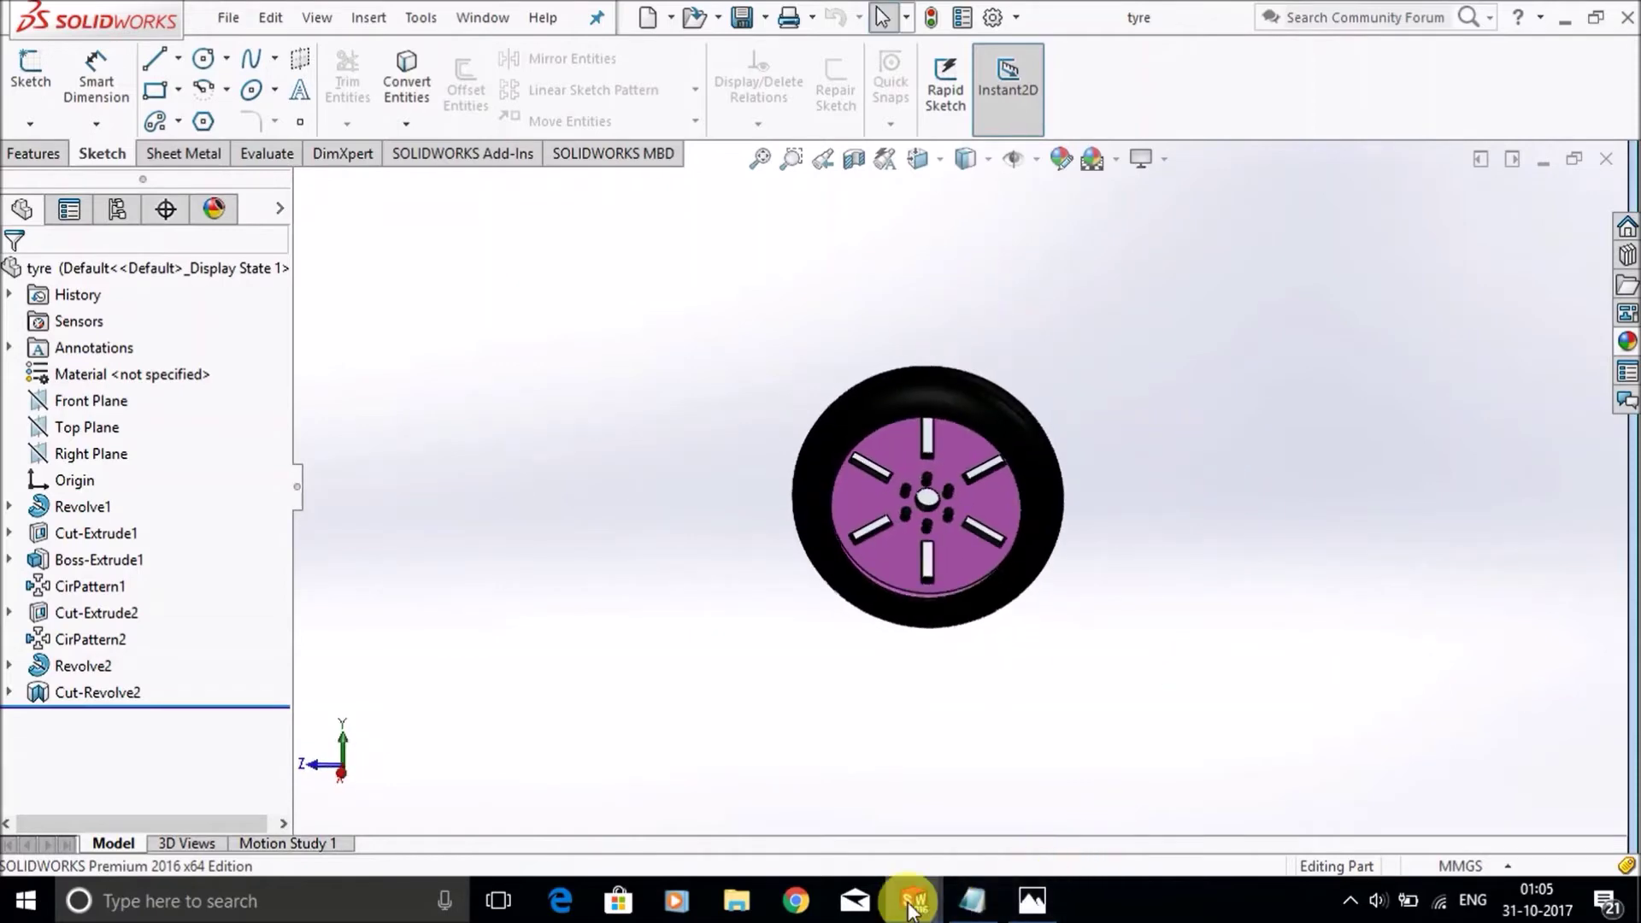
pyautogui.moveTo(912, 908)
pyautogui.click(980, 906)
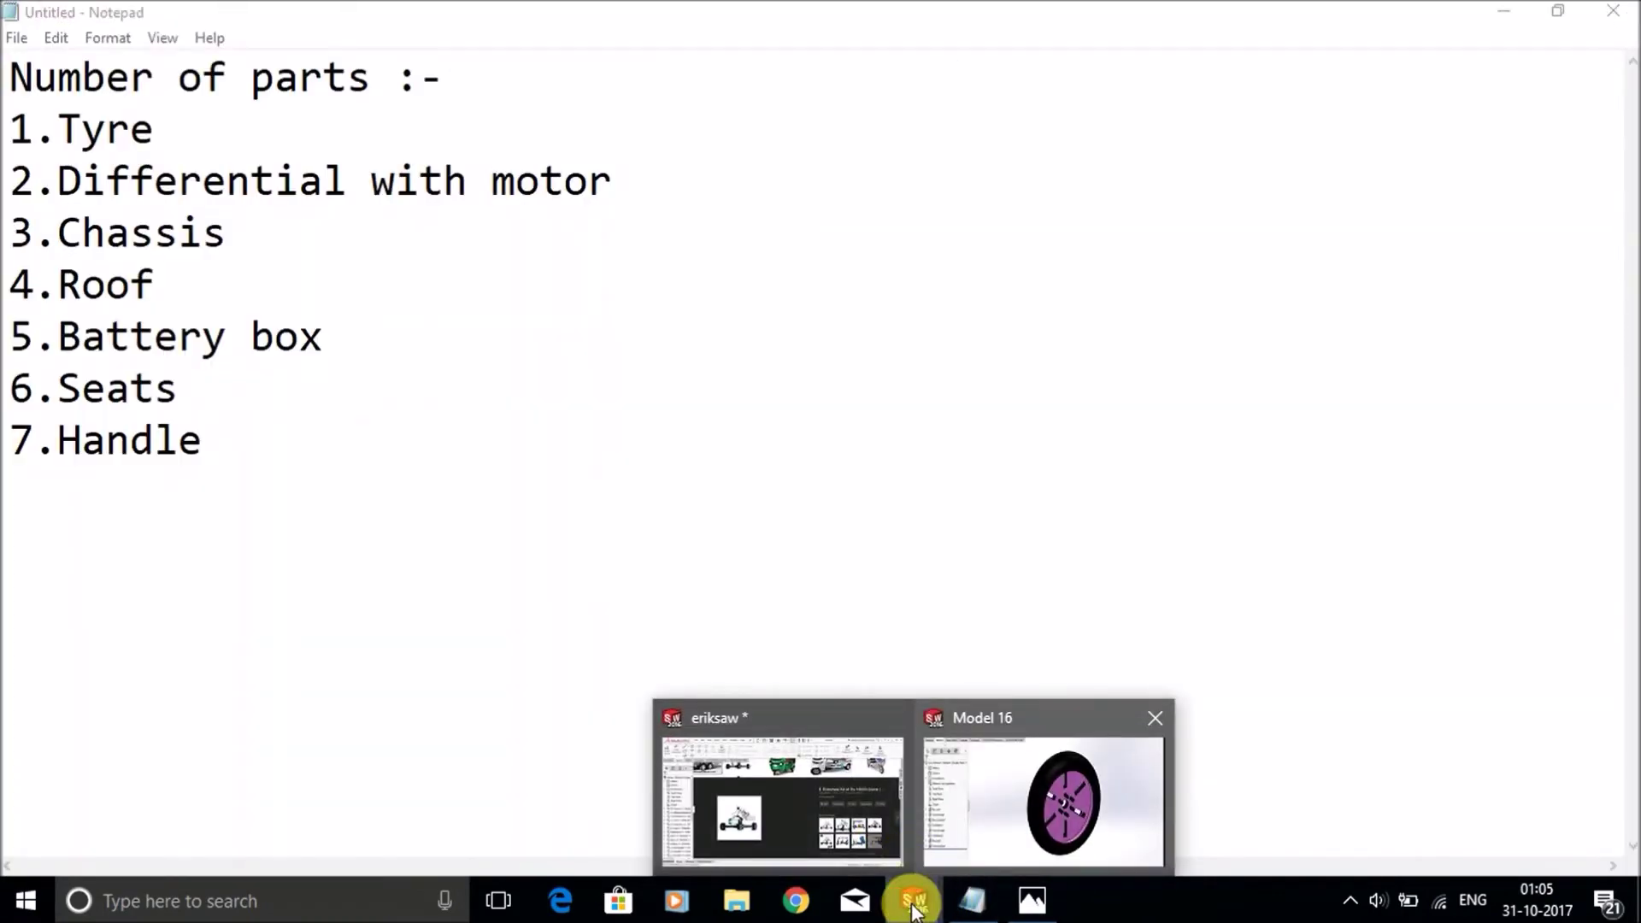
# Return to the eriksaw assembly and view the rear axle straight on
pyautogui.click(841, 823)
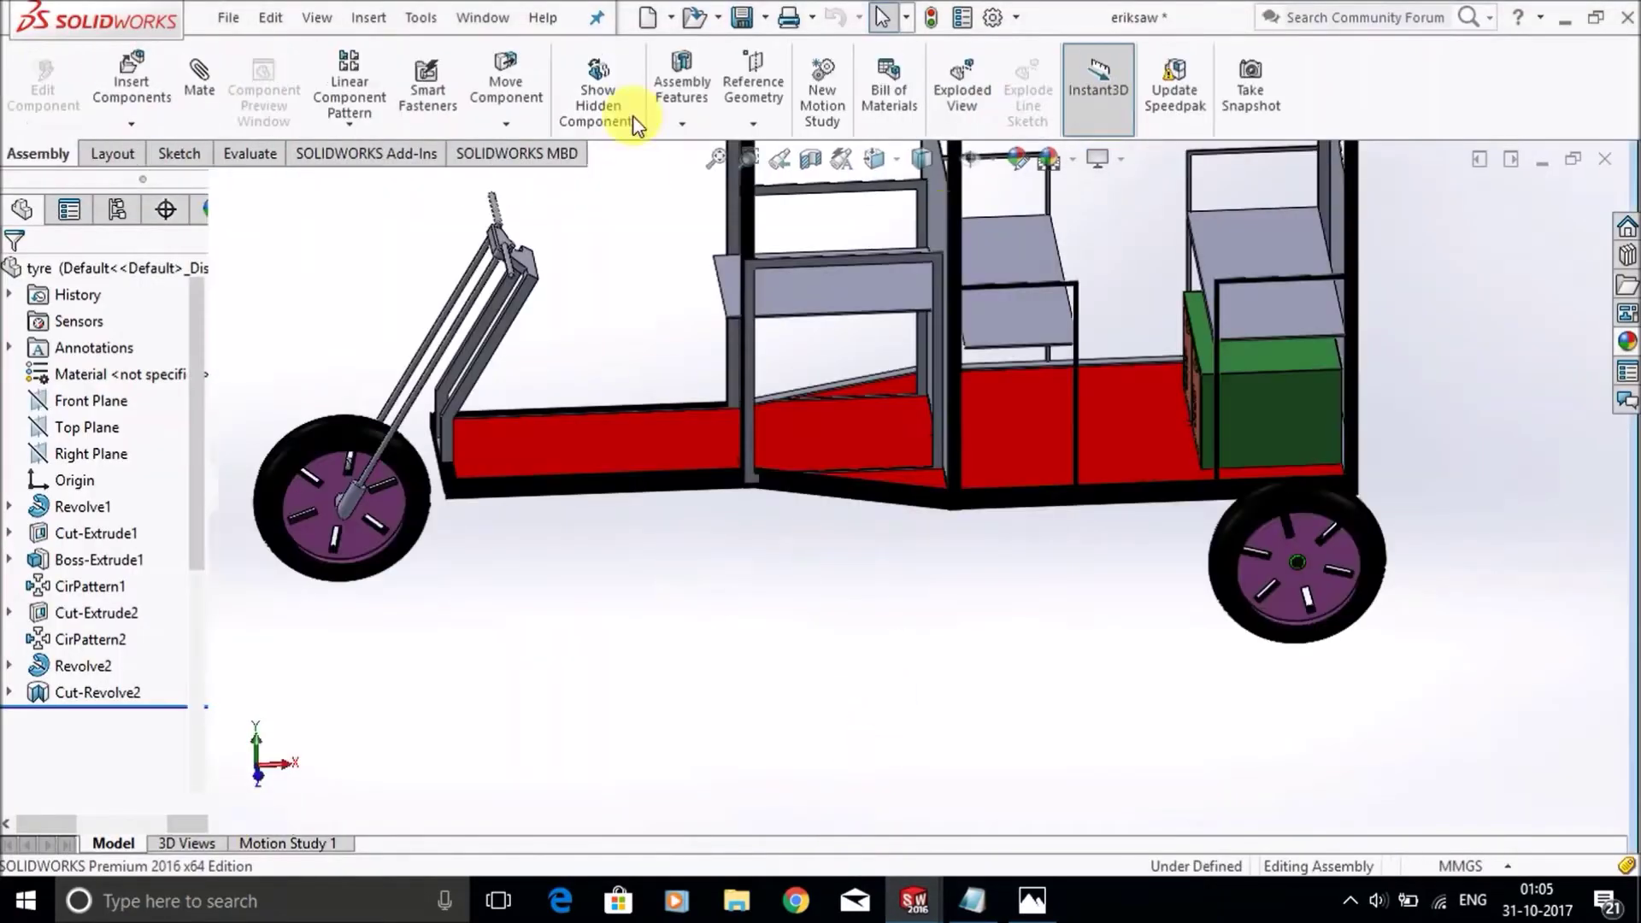
pyautogui.moveTo(989, 524); pyautogui.dragTo(1391, 520, button='middle')
pyautogui.scroll(-8, 1362, 542)
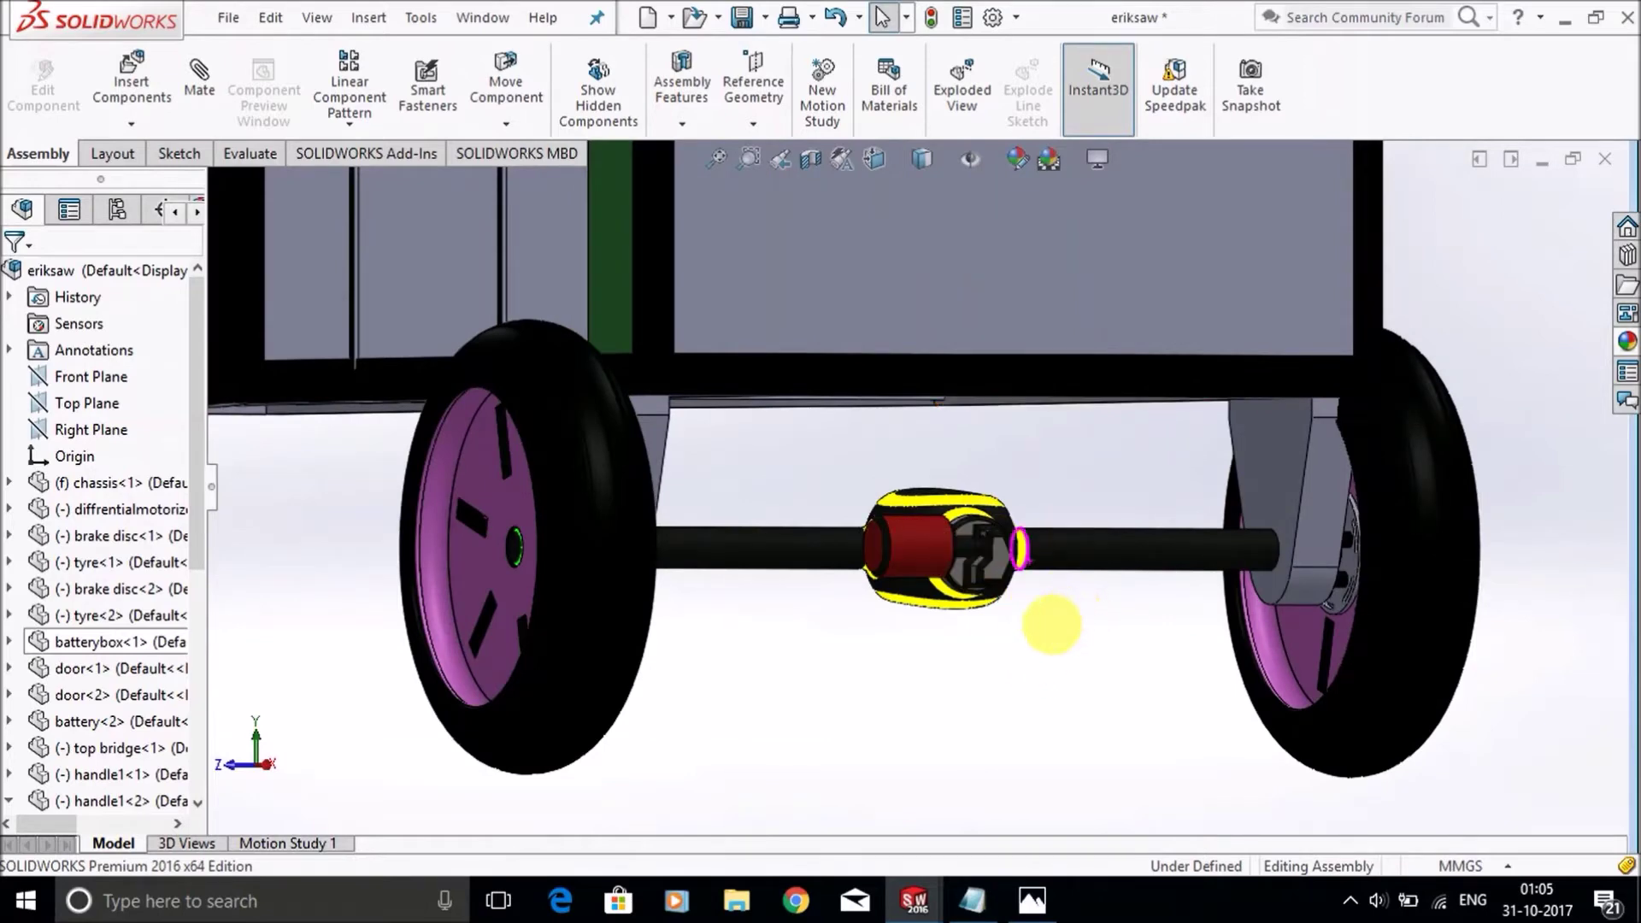
pyautogui.hotkey('ctrl', '4')
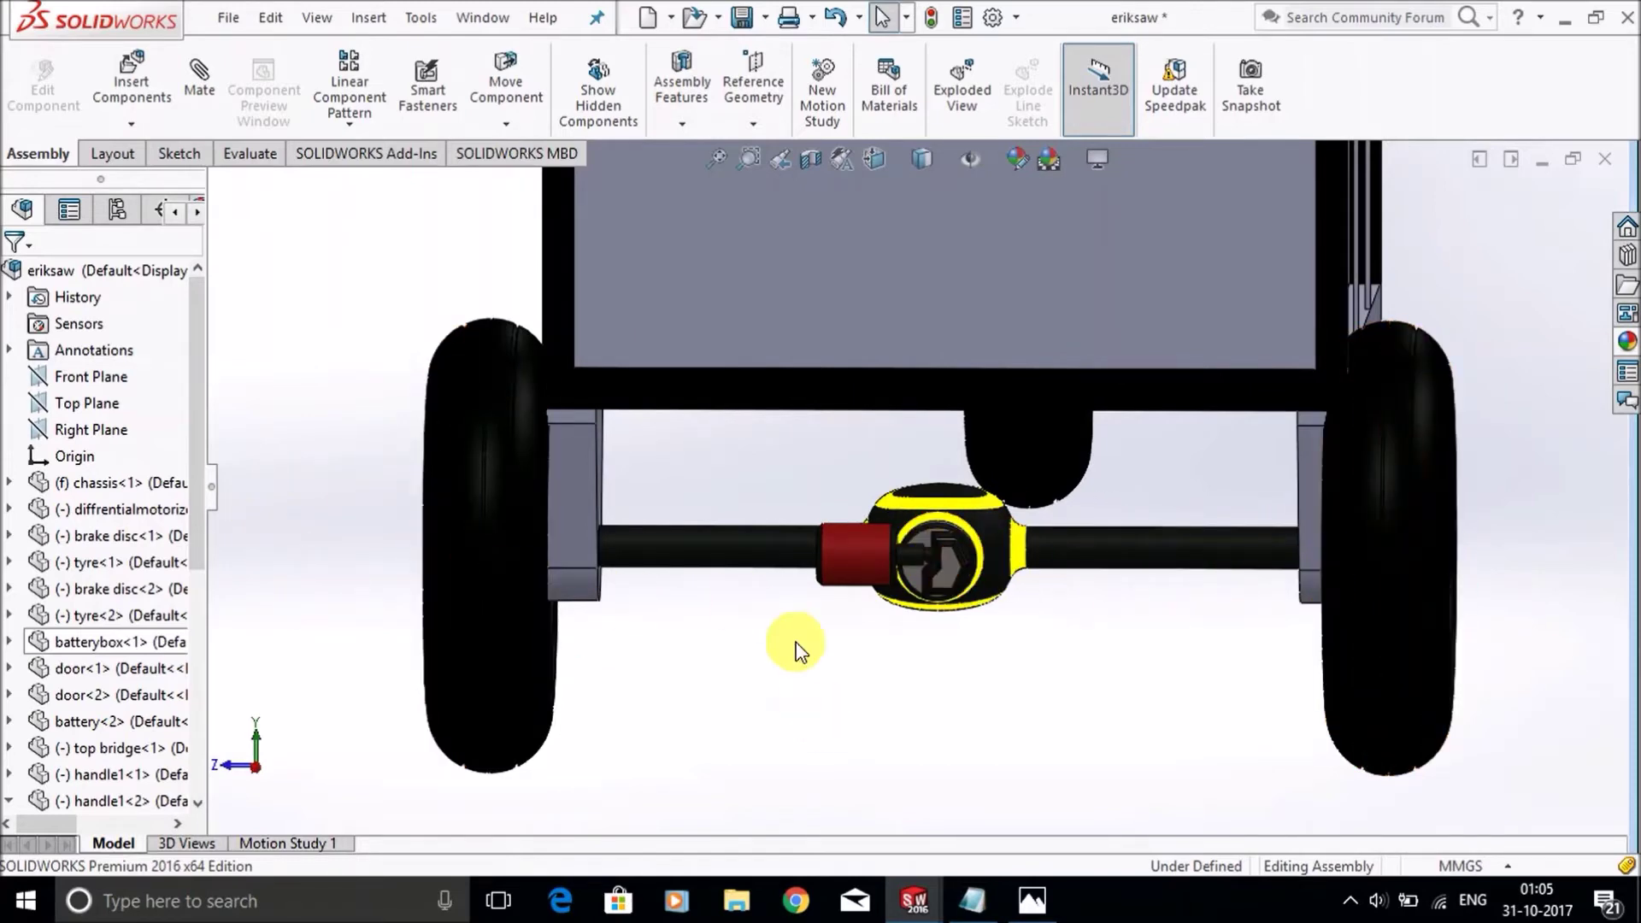
# Orbit to an angled front view of the rickshaw, then bring up the parts list
pyautogui.scroll(3, 853, 511)
pyautogui.scroll(5, 751, 523)
pyautogui.moveTo(696, 432); pyautogui.dragTo(787, 414, button='middle')
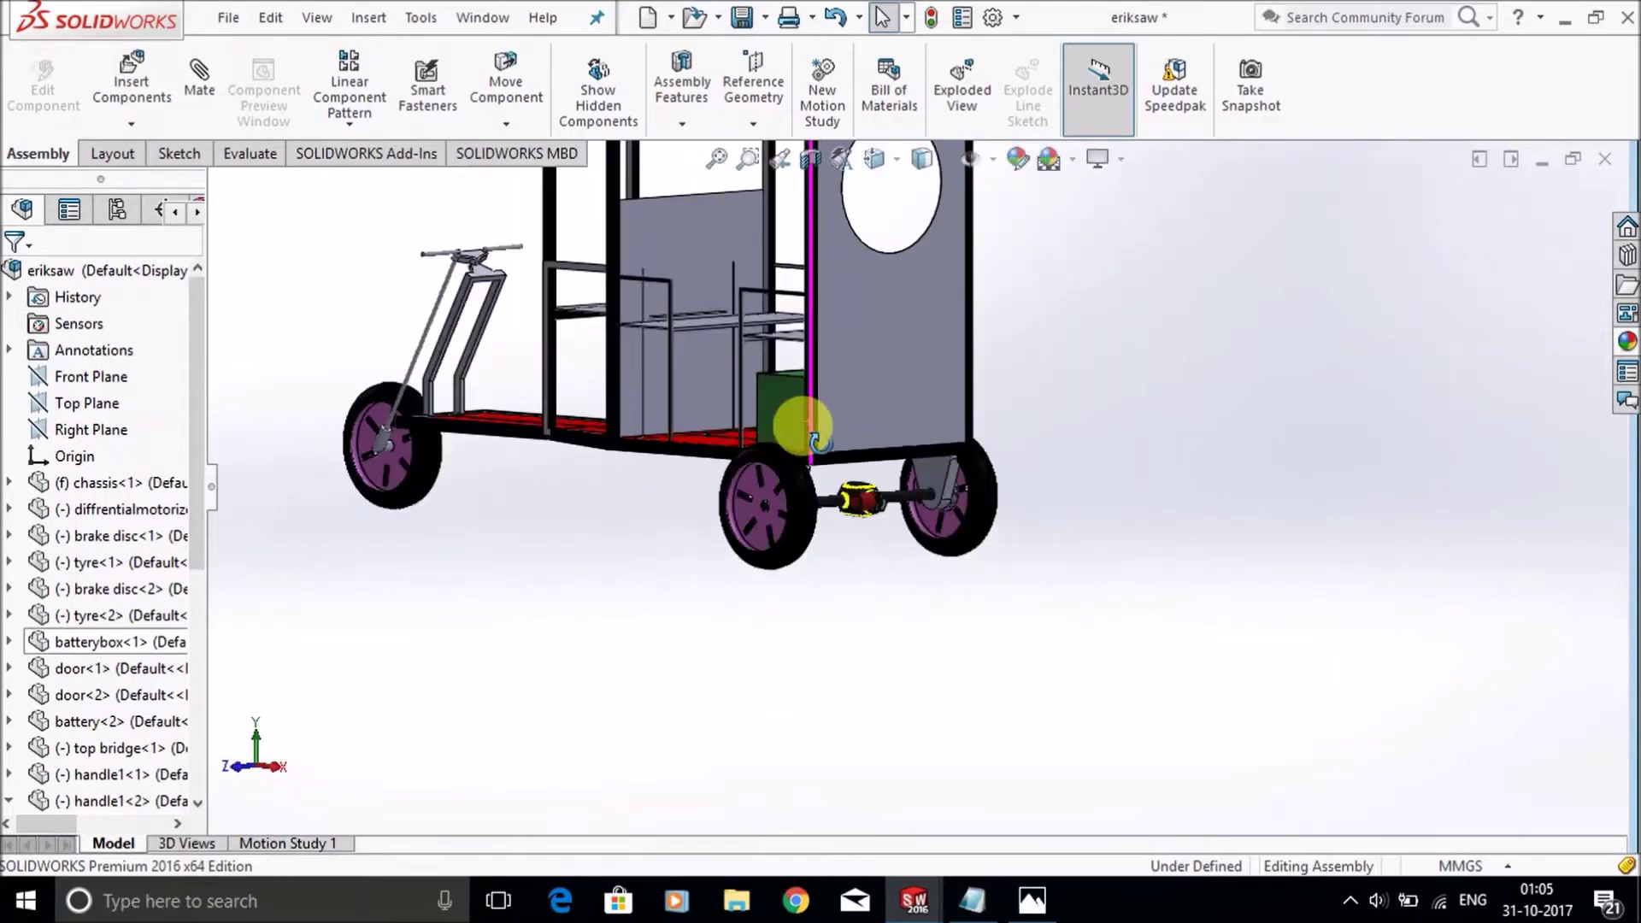
pyautogui.scroll(-3, 802, 418)
pyautogui.scroll(3, 802, 418)
pyautogui.scroll(-3, 697, 358)
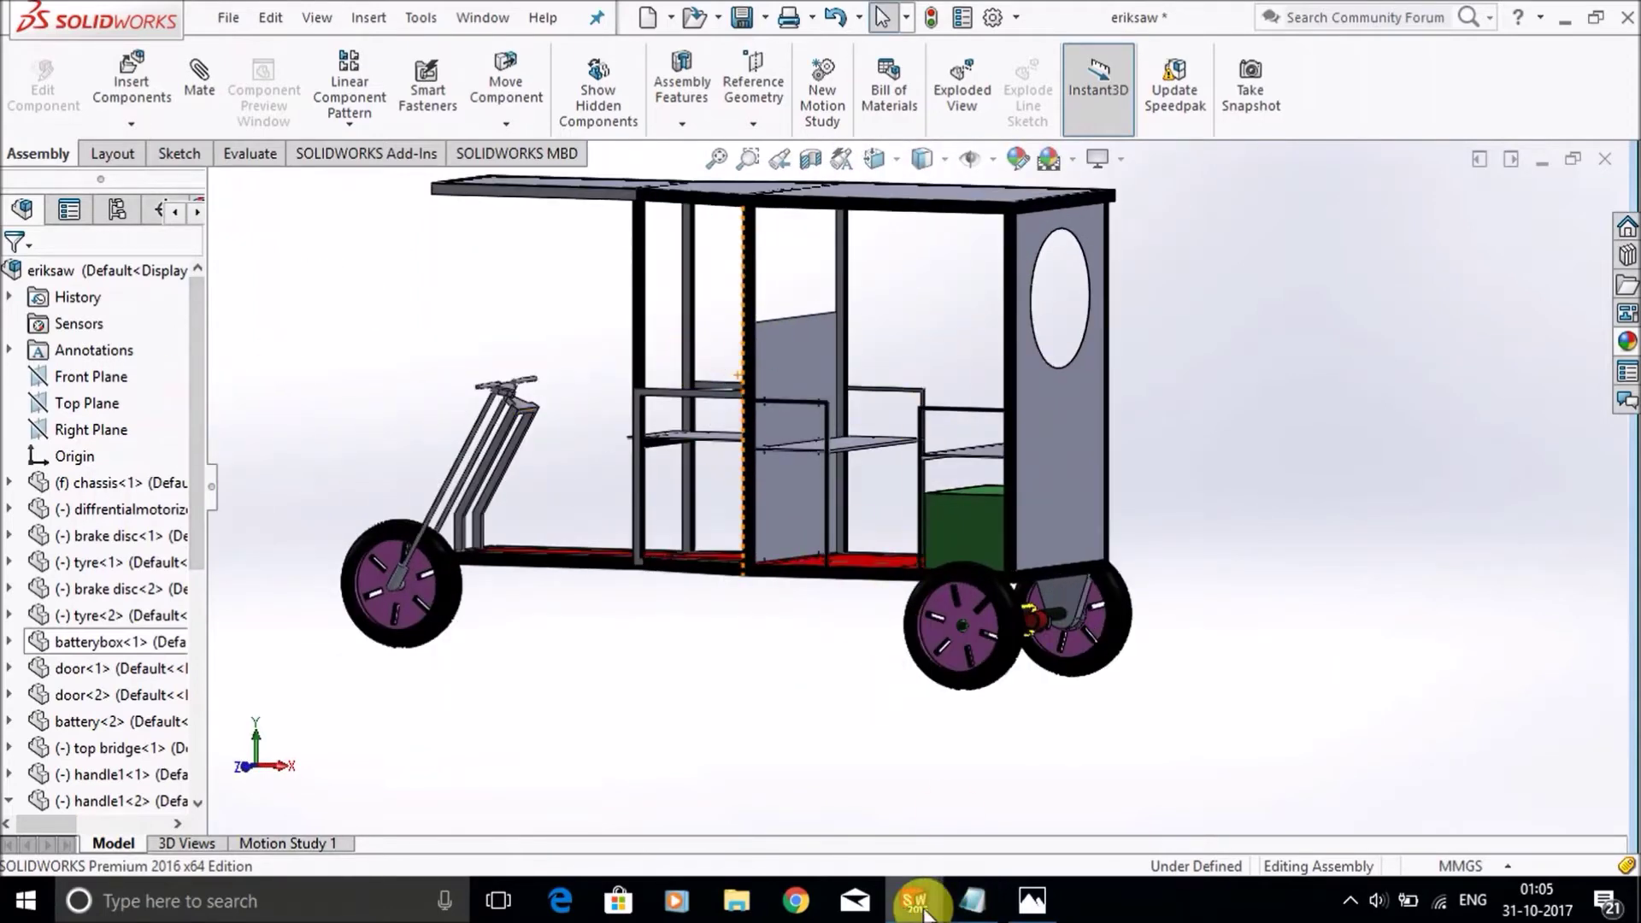
pyautogui.click(971, 901)
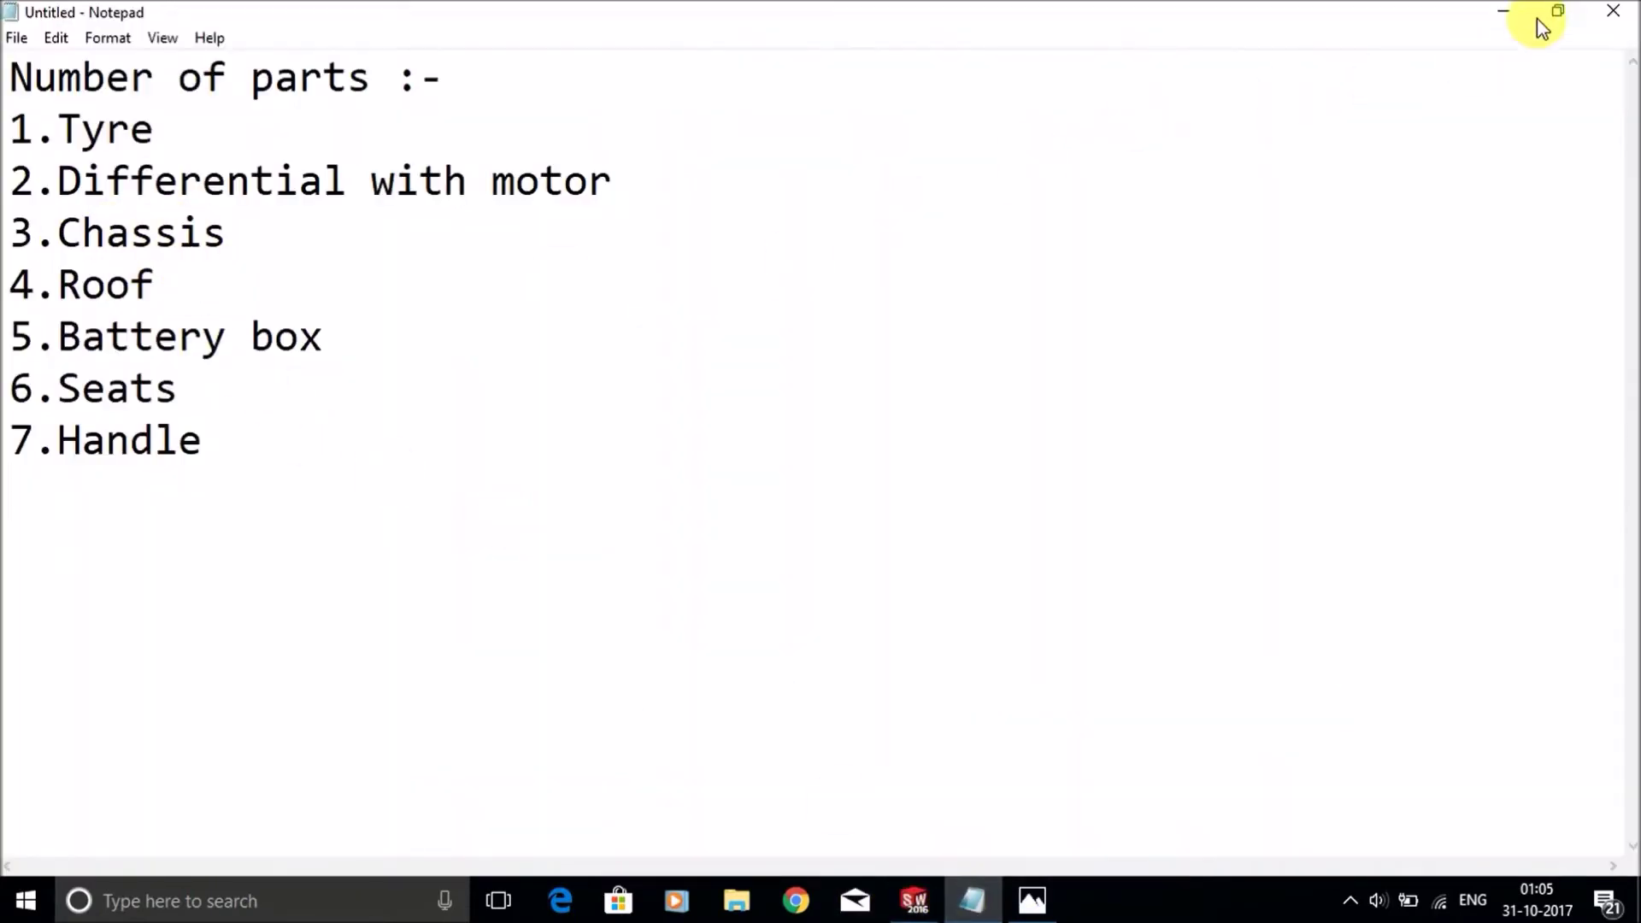
pyautogui.click(1506, 12)
pyautogui.scroll(-2, 699, 535)
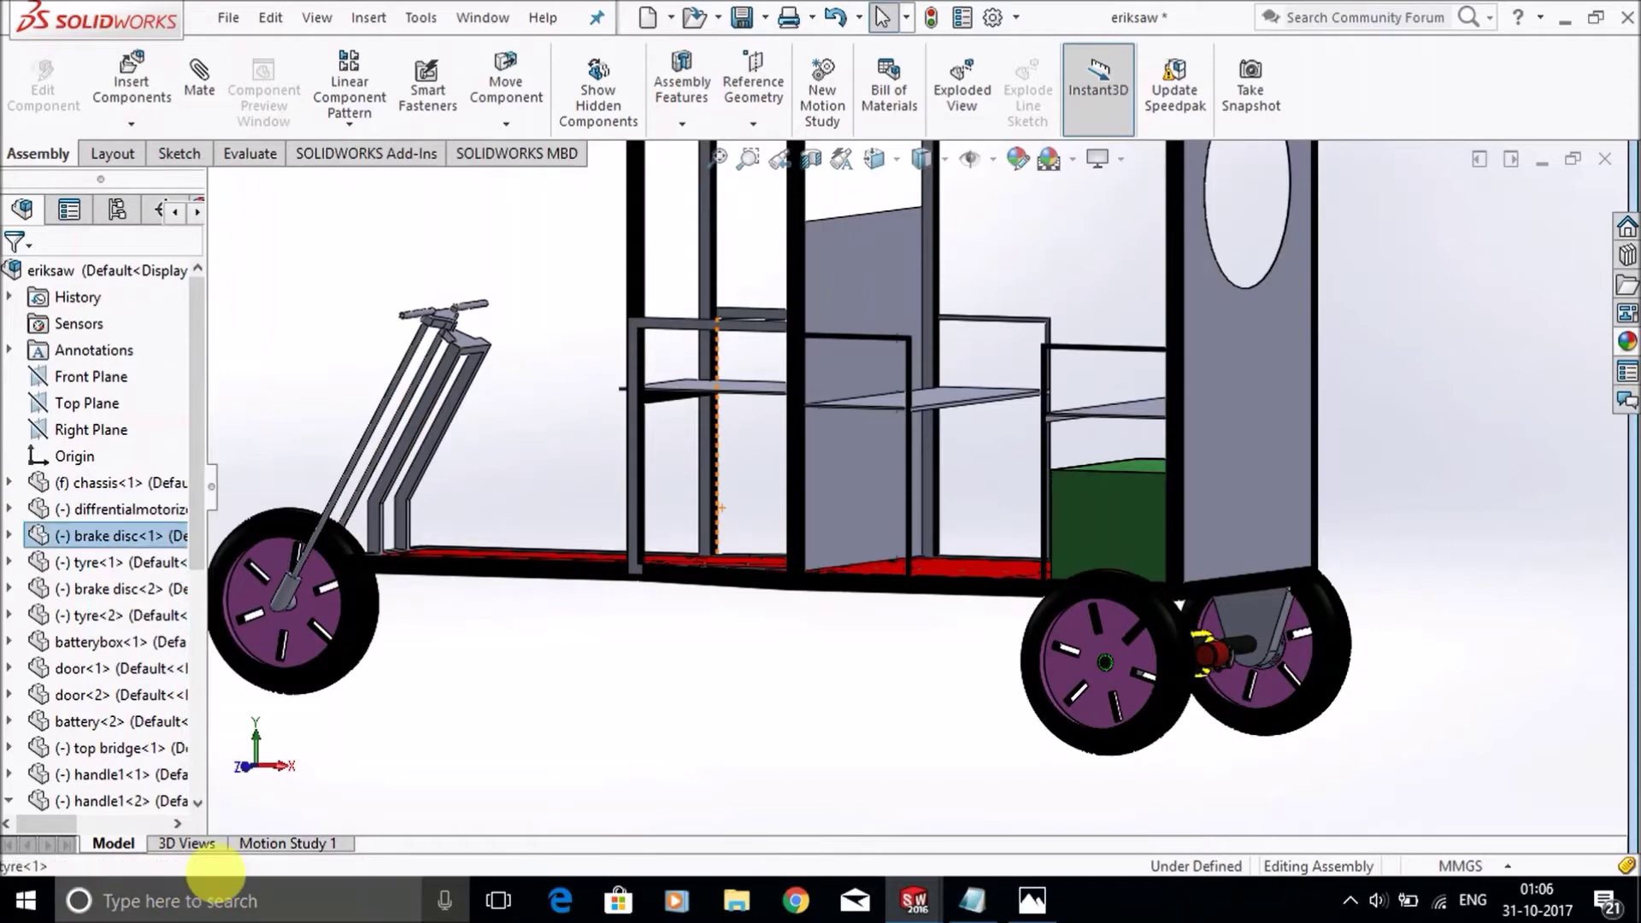
# Select the wheel, tyre and brake disc components in the tree, hide them, and view isometrically
pyautogui.moveTo(220, 803); pyautogui.dragTo(188, 725)
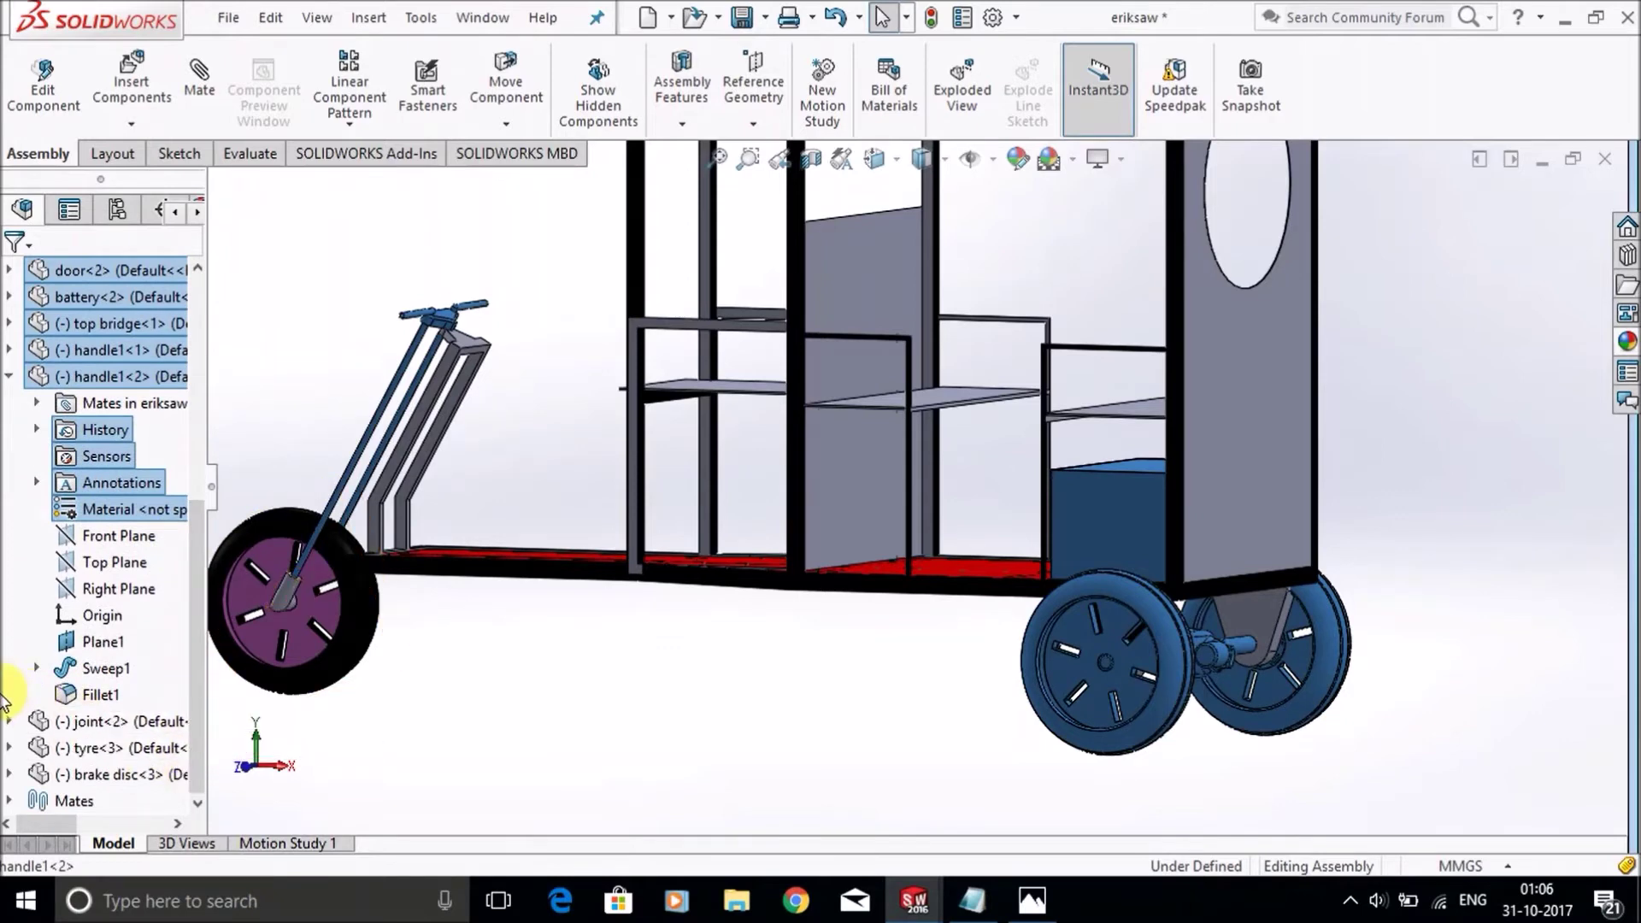
pyautogui.moveTo(4, 693); pyautogui.dragTo(182, 795)
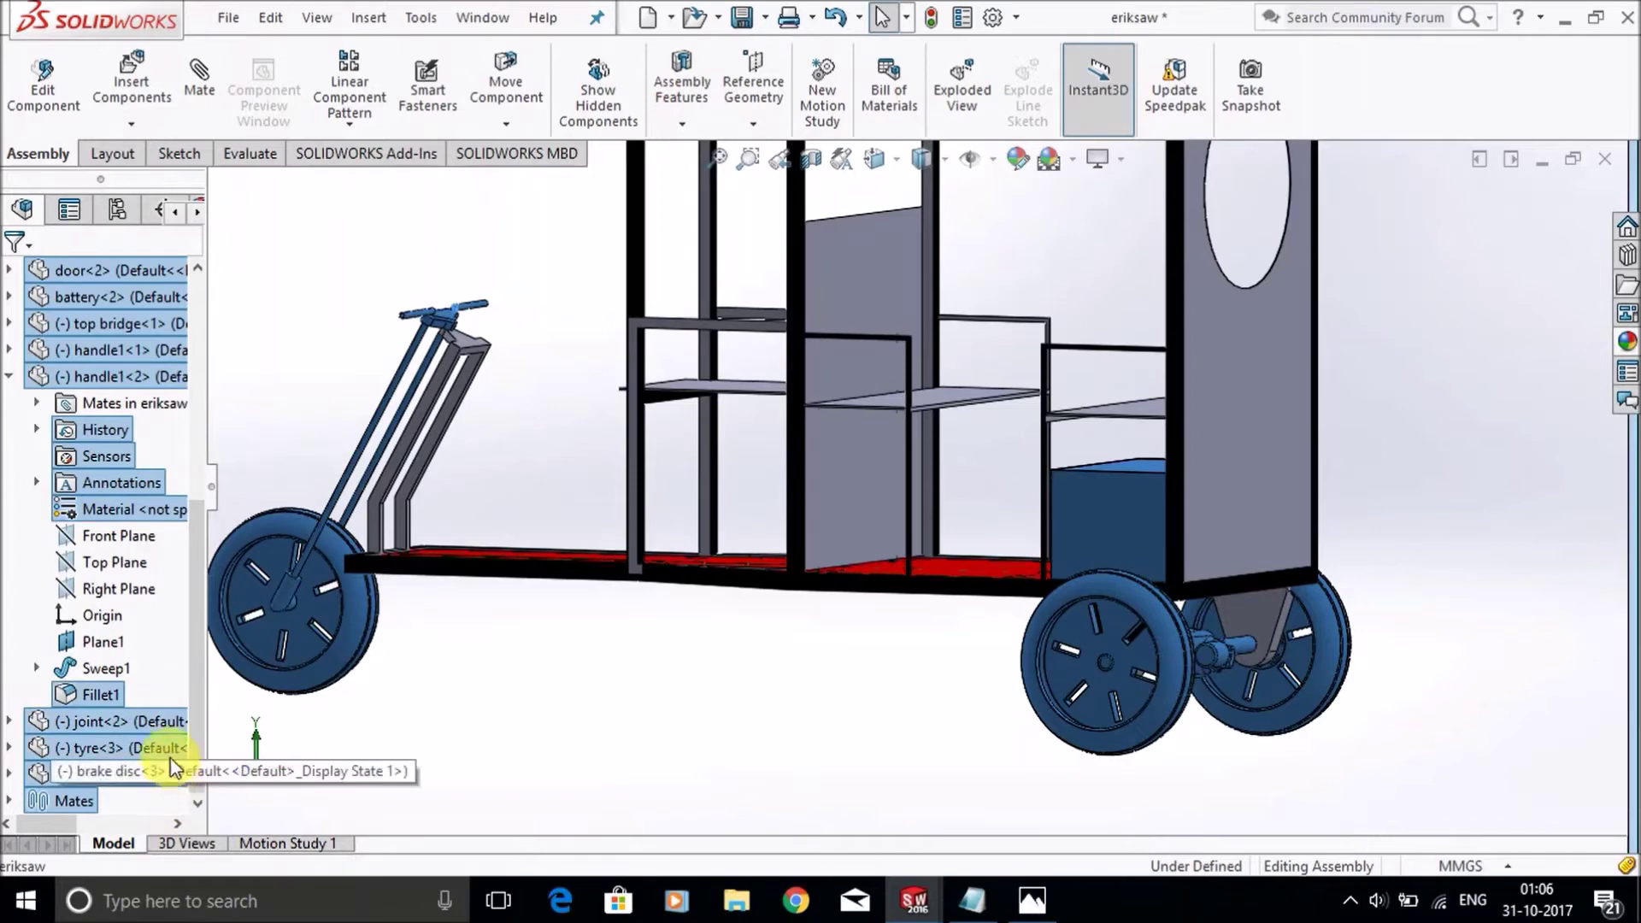
pyautogui.rightClick(81, 725)
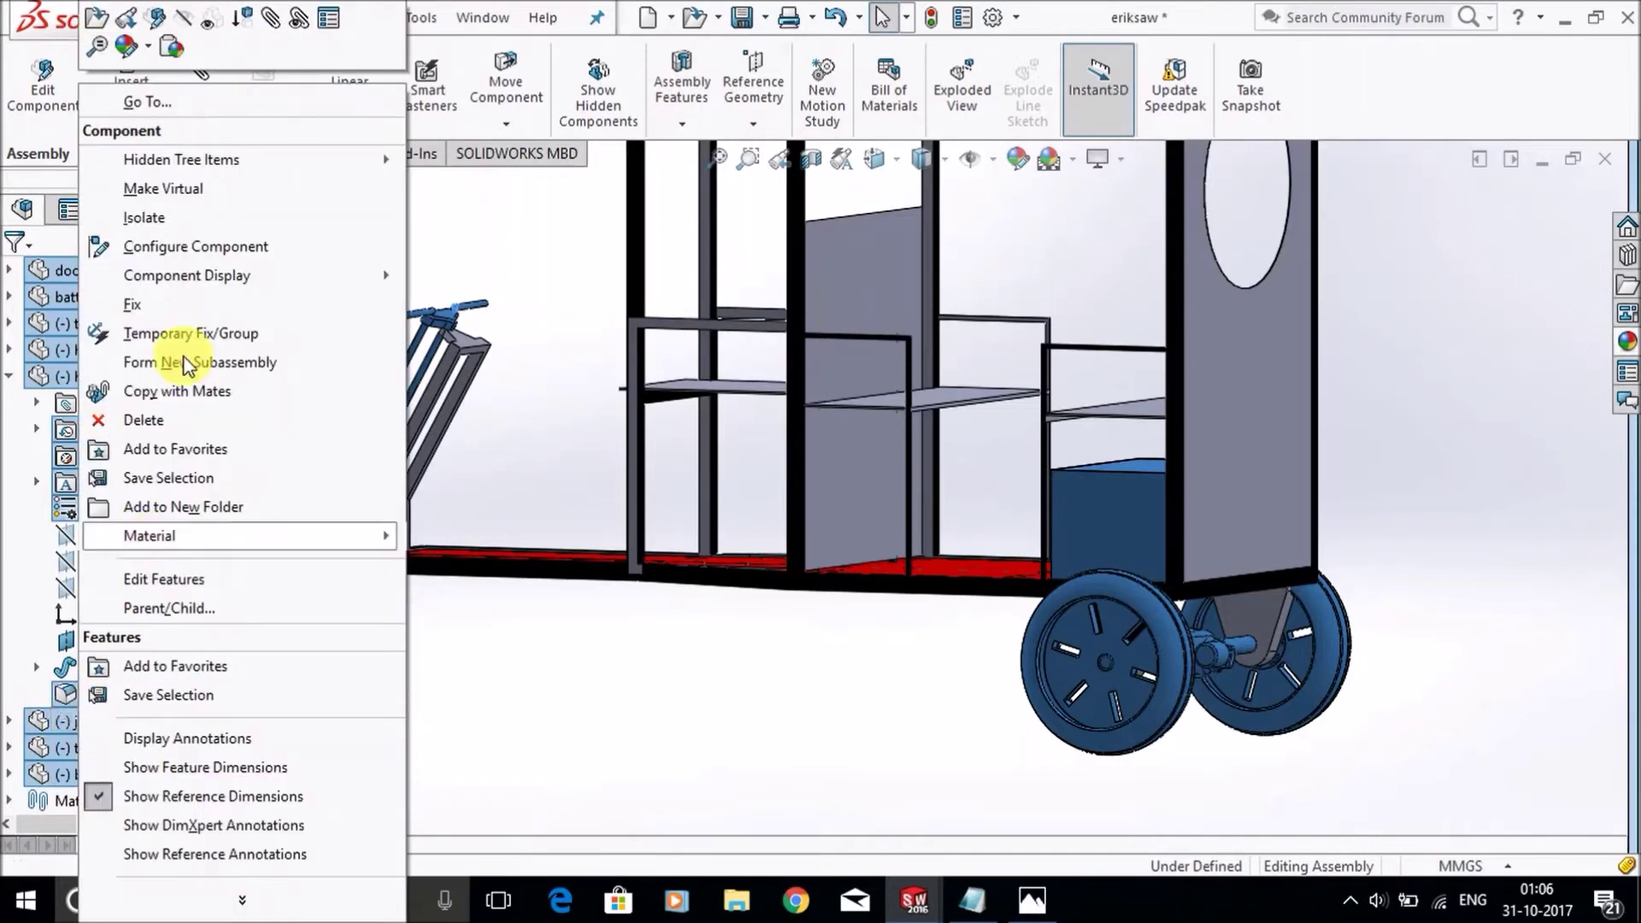
pyautogui.click(186, 24)
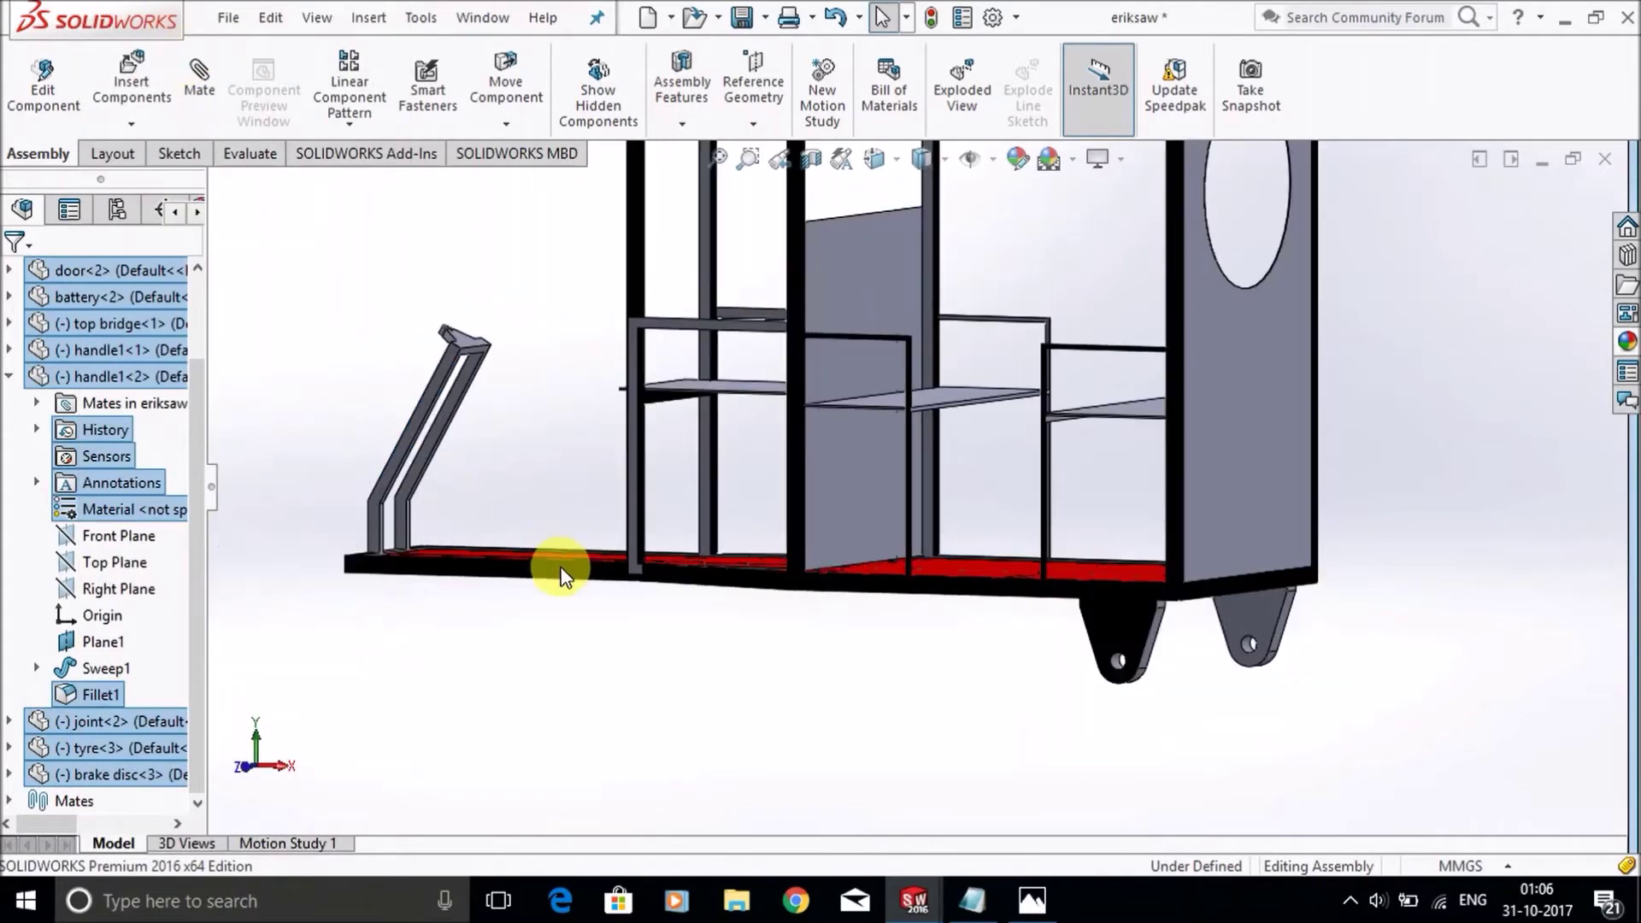
pyautogui.scroll(4, 918, 312)
pyautogui.moveTo(917, 309); pyautogui.dragTo(958, 433, button='middle')
pyautogui.scroll(-4, 964, 346)
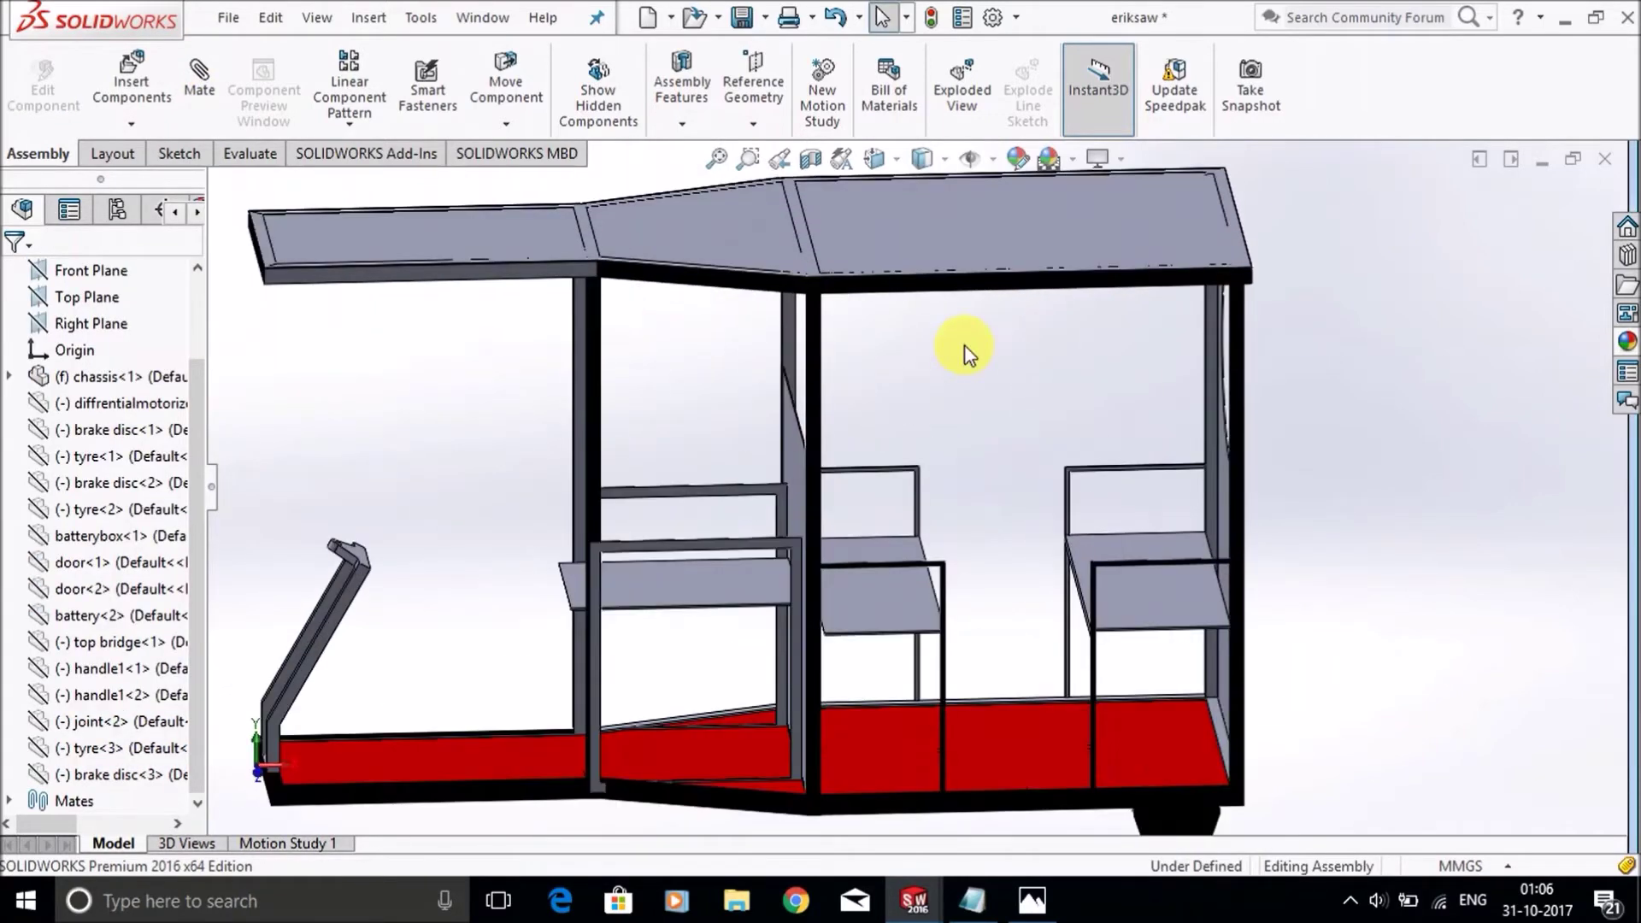
pyautogui.scroll(3, 964, 345)
pyautogui.moveTo(841, 793); pyautogui.dragTo(843, 556, button='middle')
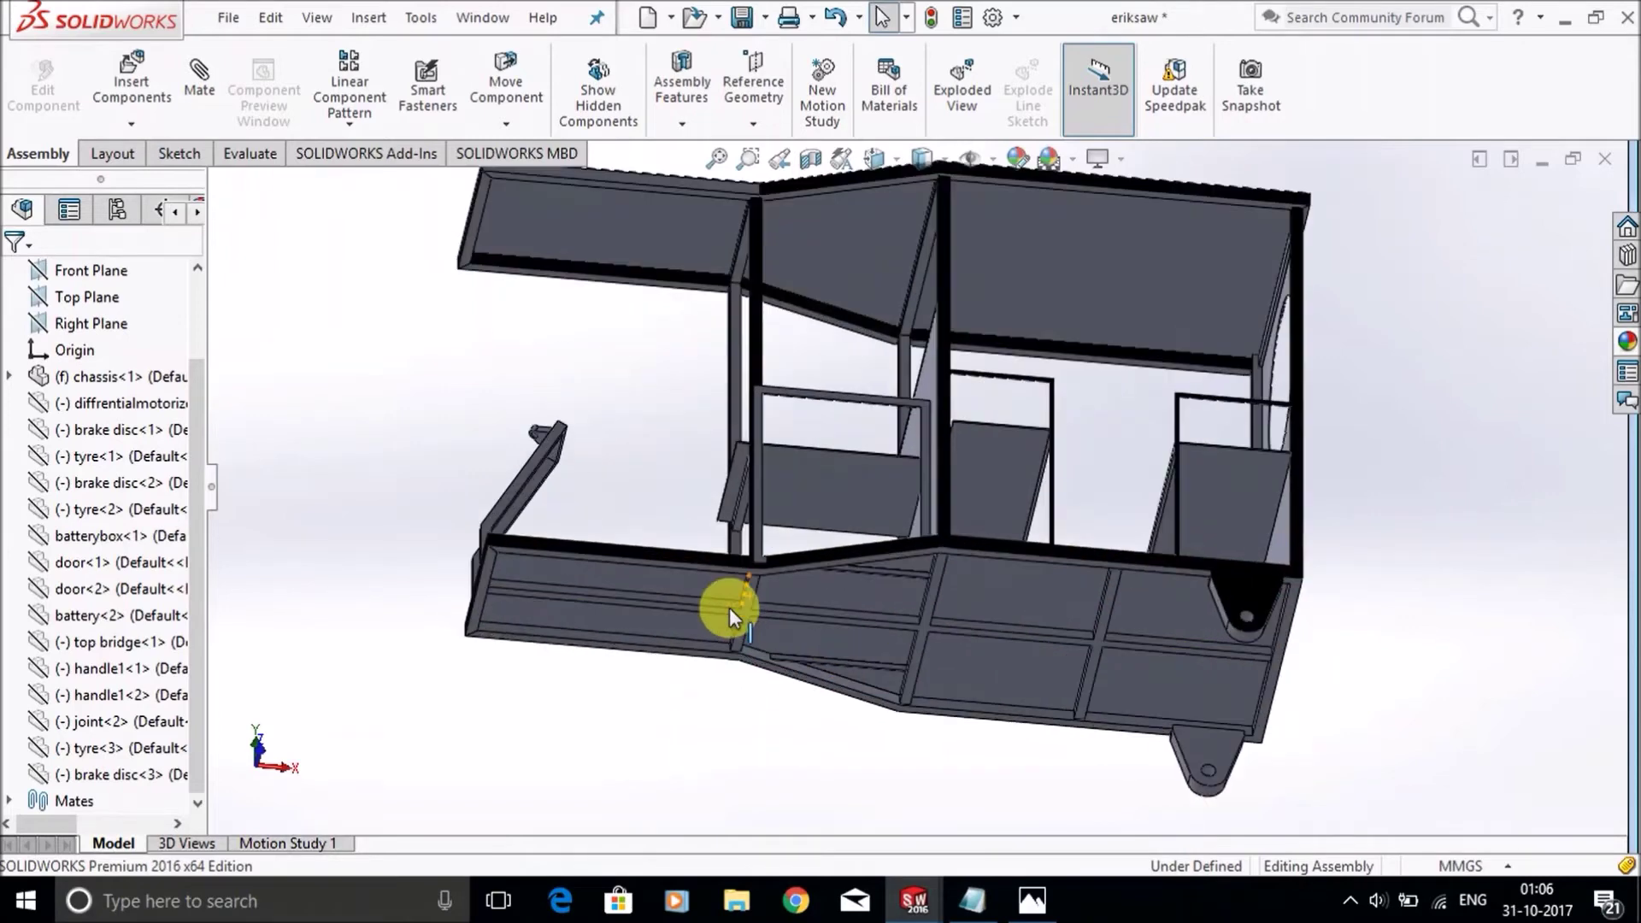
pyautogui.scroll(-4, 730, 607)
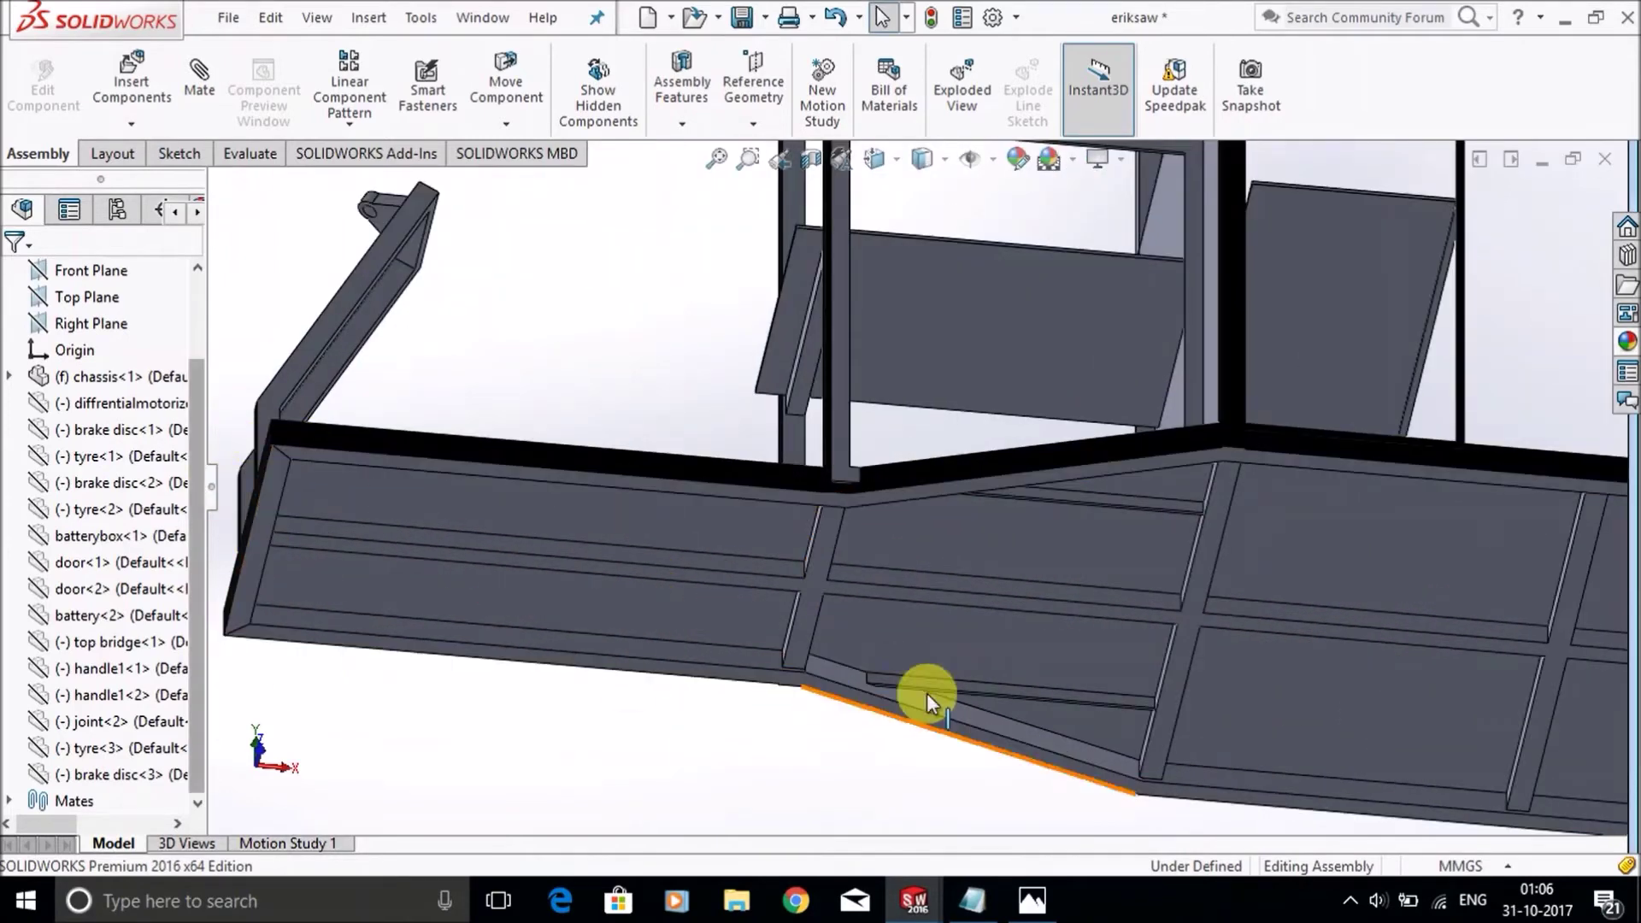
pyautogui.scroll(4, 1470, 761)
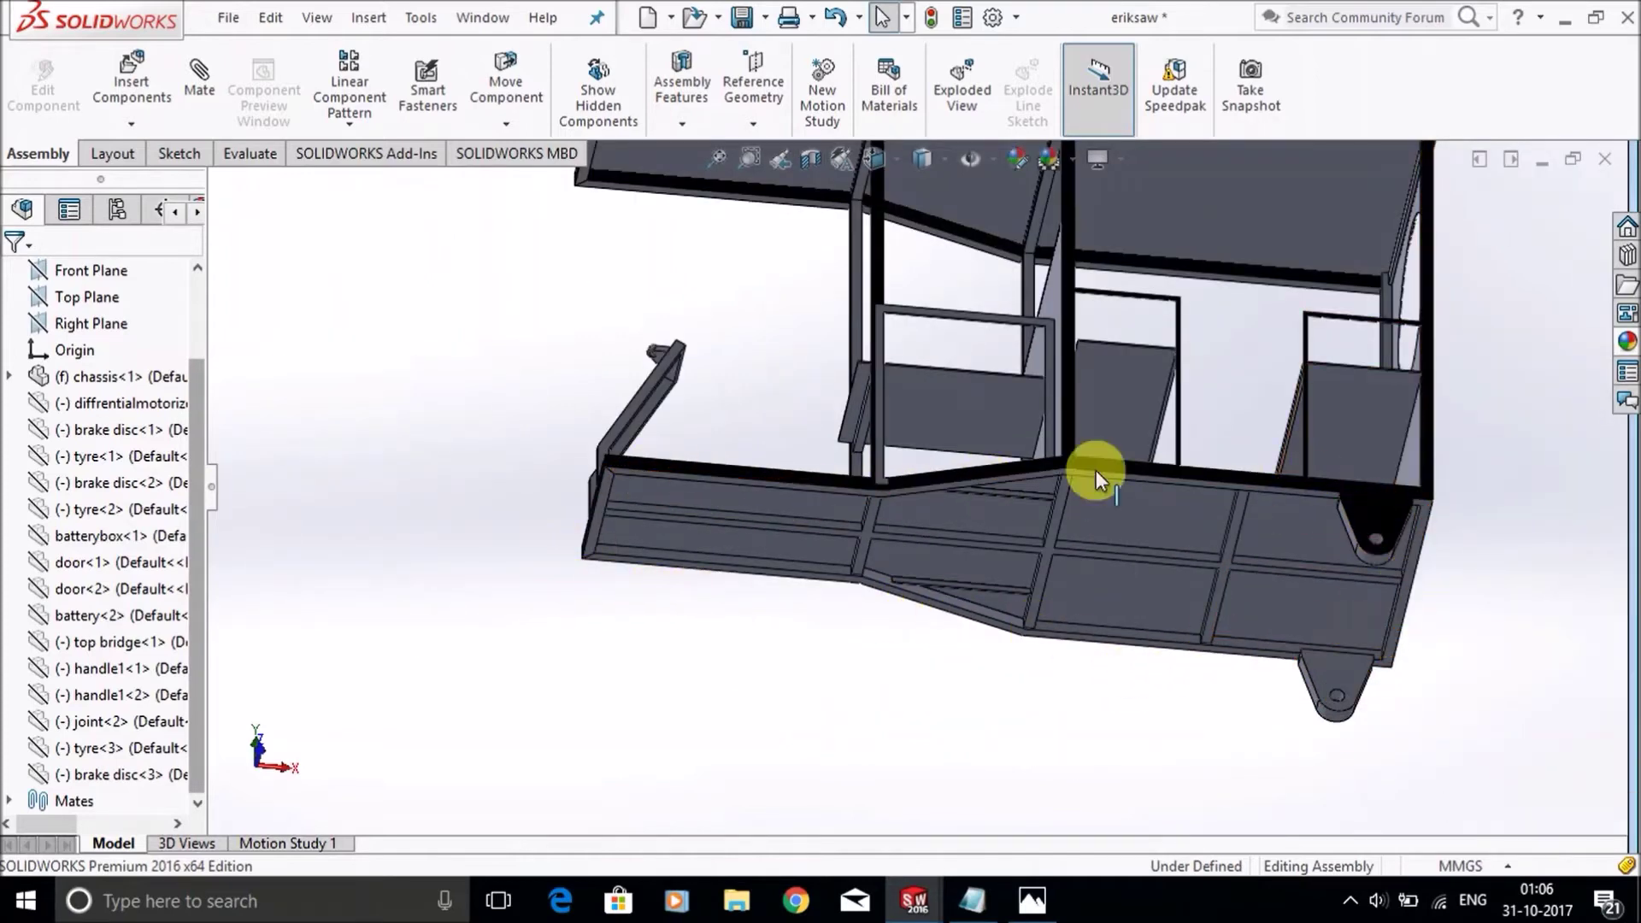
pyautogui.scroll(3, 1074, 689)
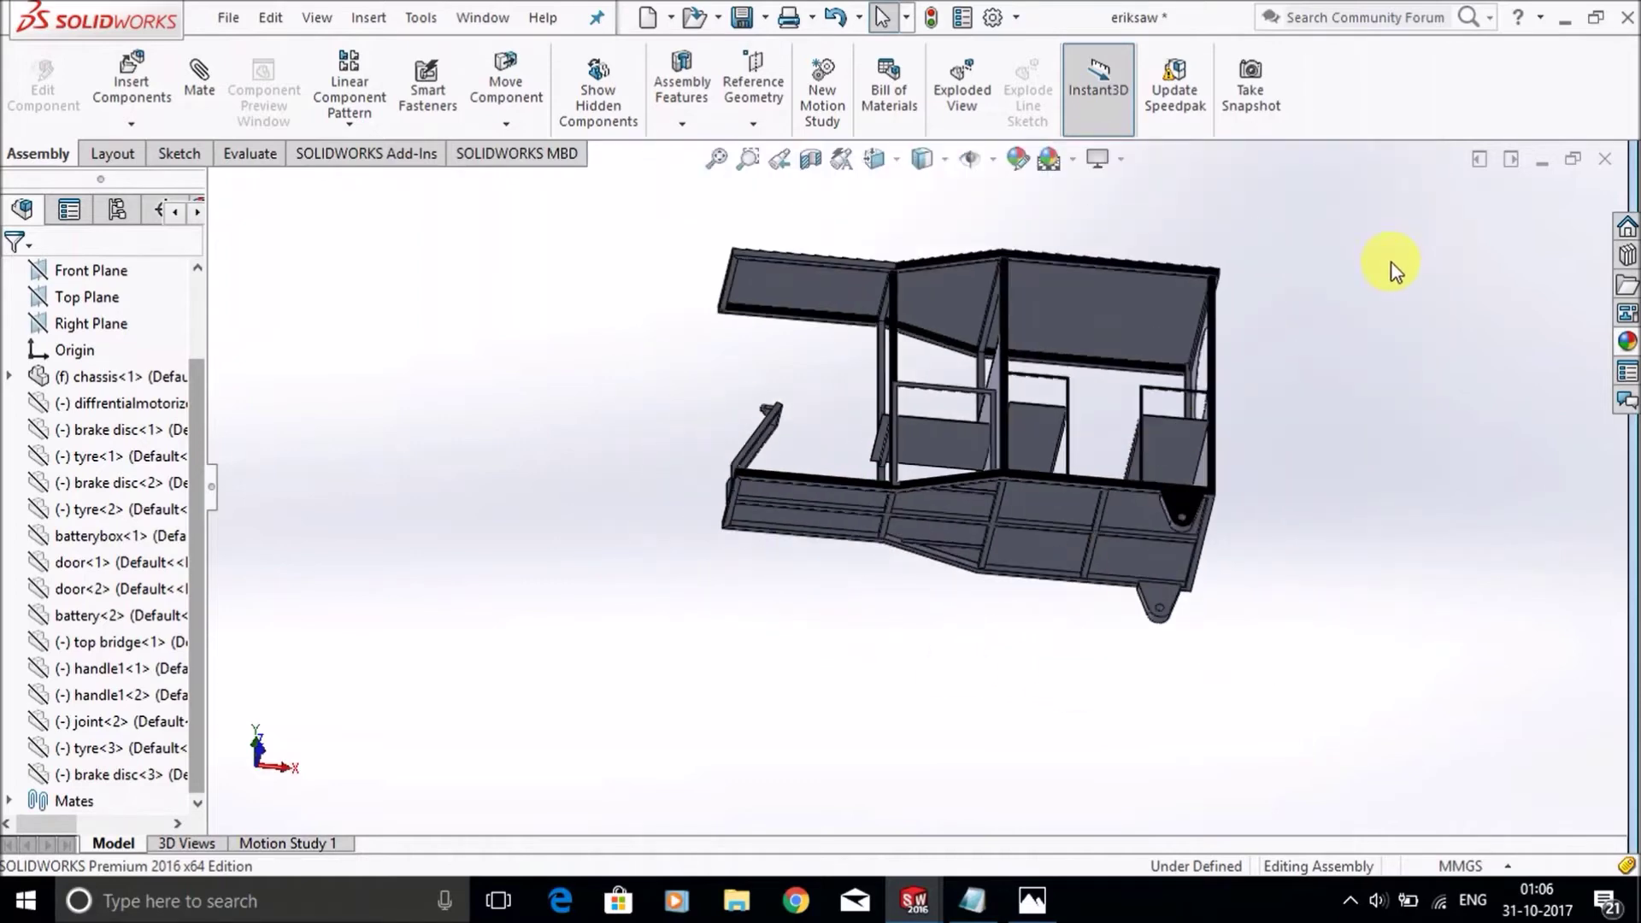
pyautogui.moveTo(1393, 269); pyautogui.dragTo(1271, 623, button='middle')
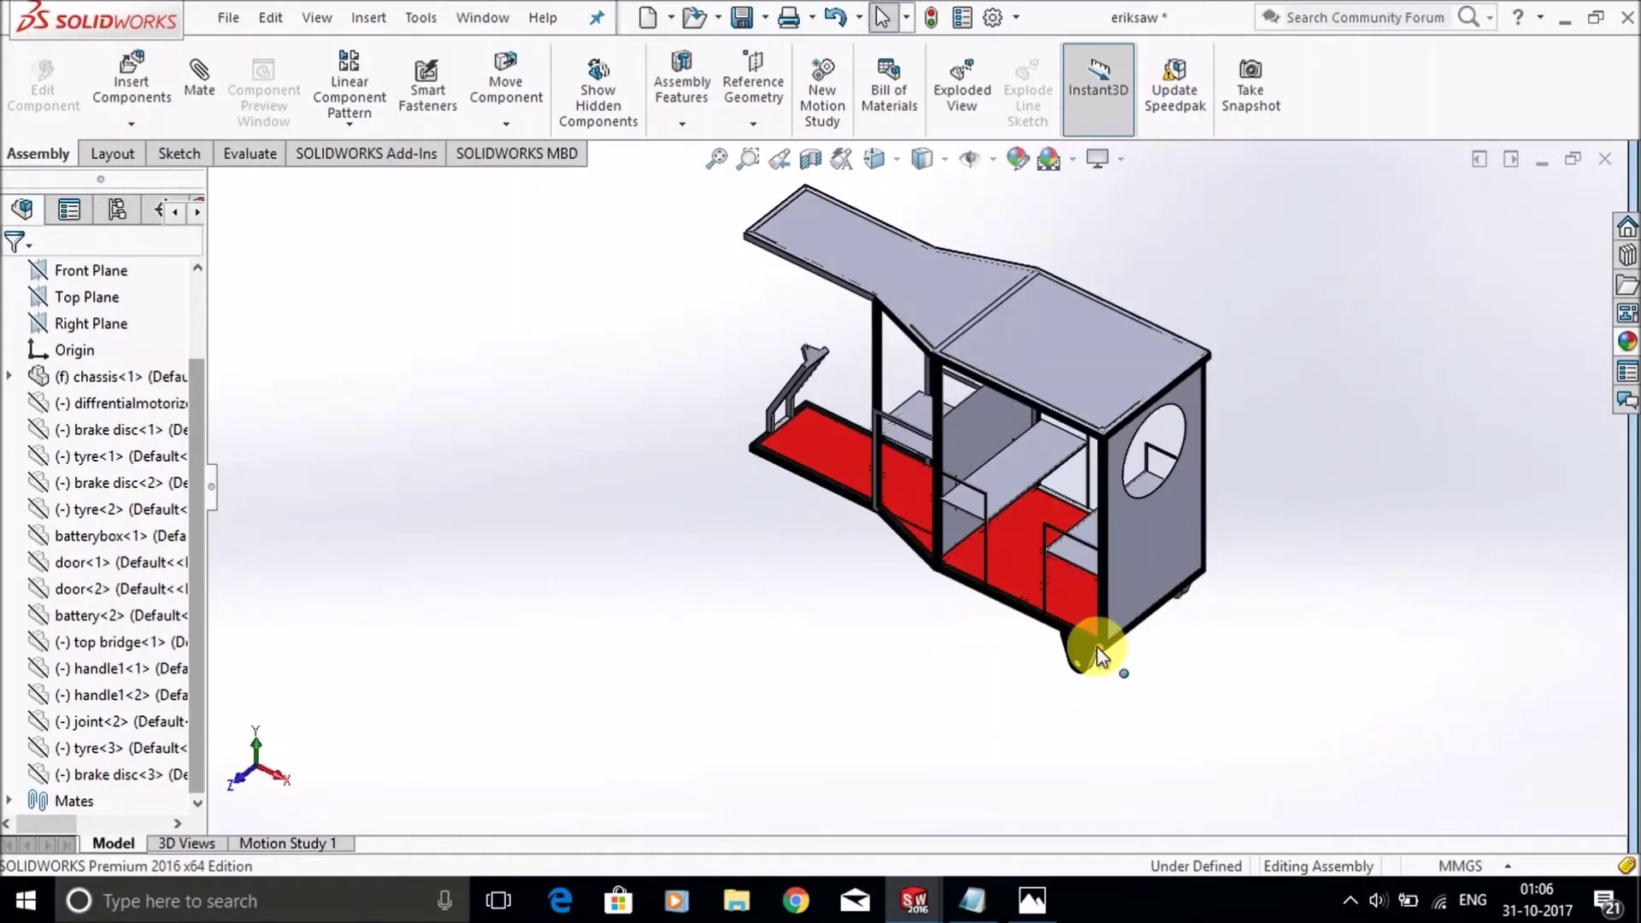
pyautogui.moveTo(880, 652); pyautogui.dragTo(968, 655, button='middle')
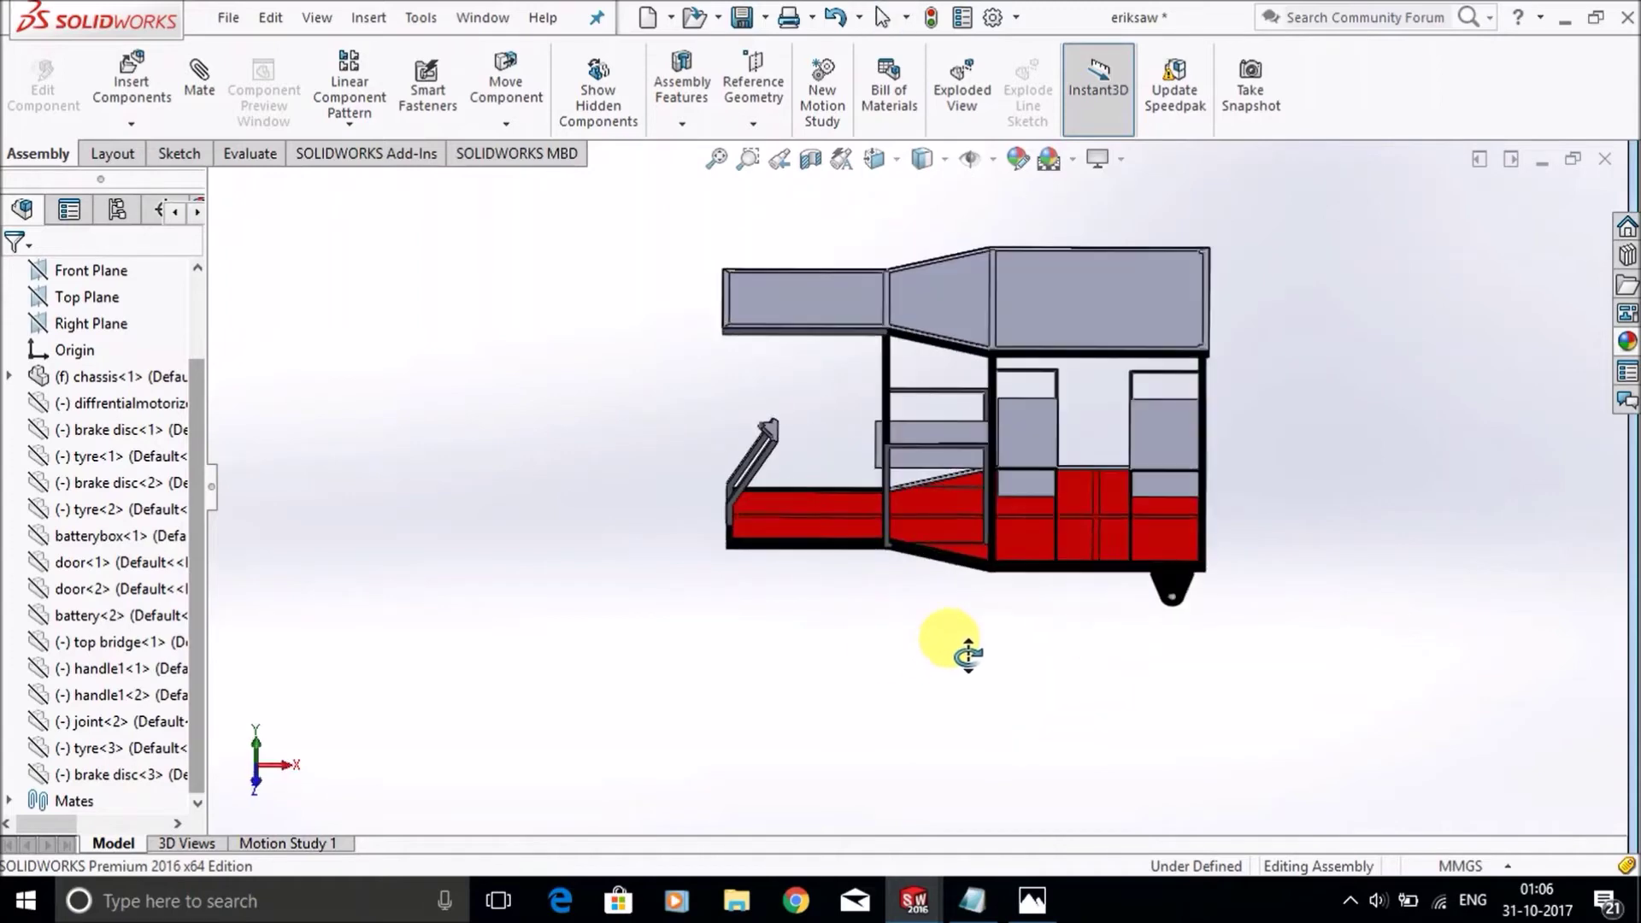
pyautogui.scroll(-2, 846, 524)
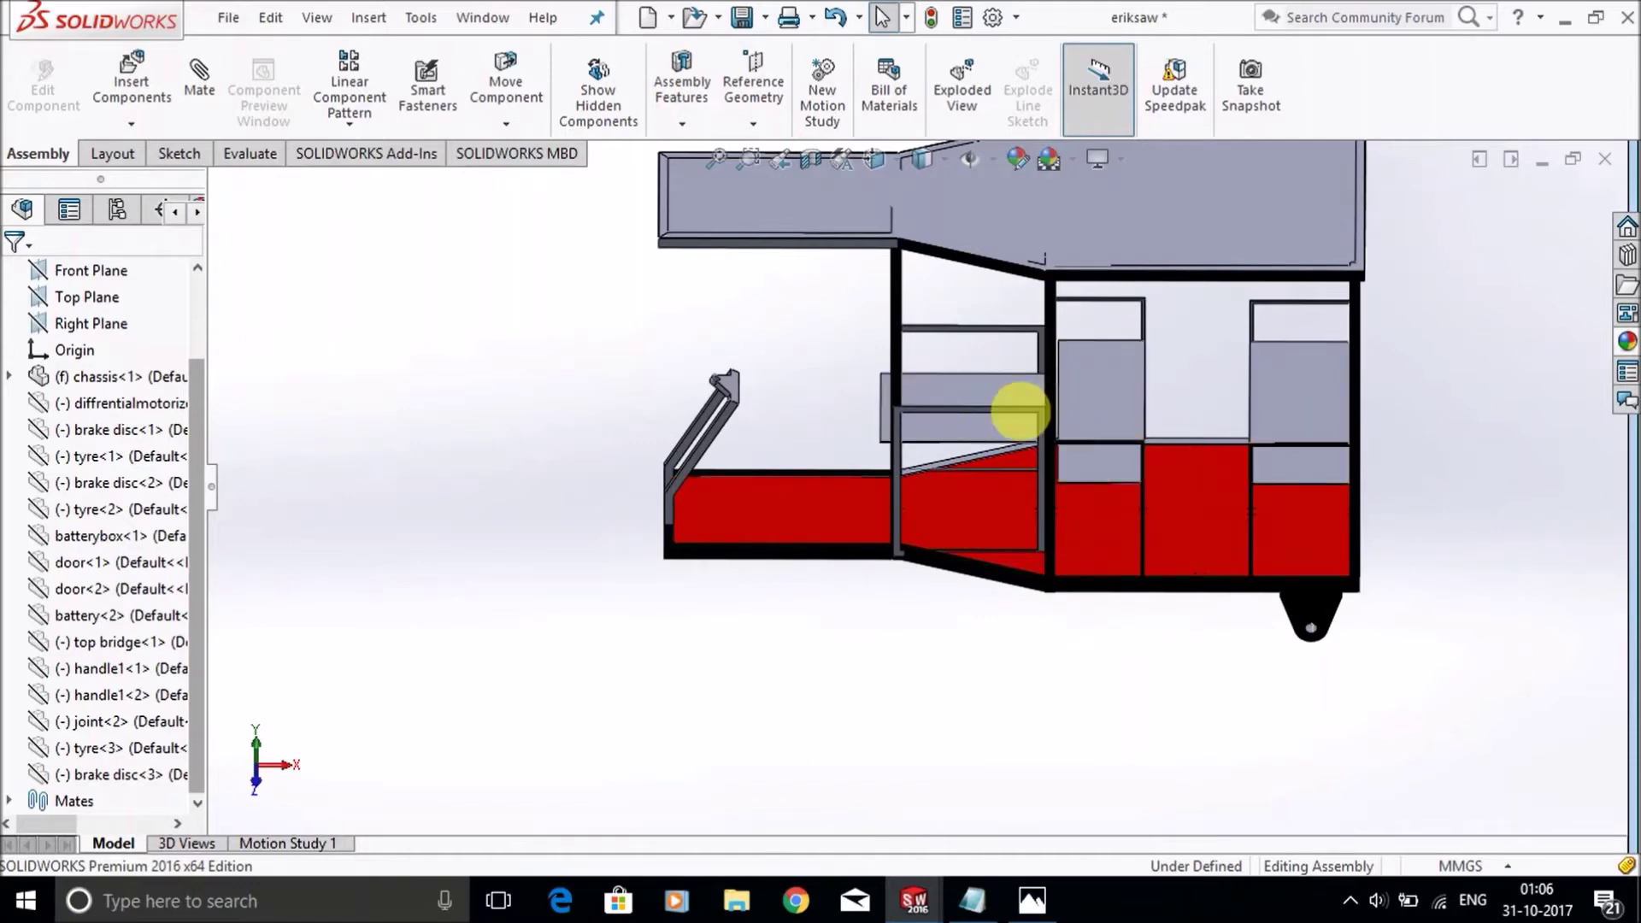
pyautogui.moveTo(732, 707); pyautogui.dragTo(988, 410, button='middle')
pyautogui.scroll(-3, 1164, 335)
pyautogui.scroll(5, 1200, 336)
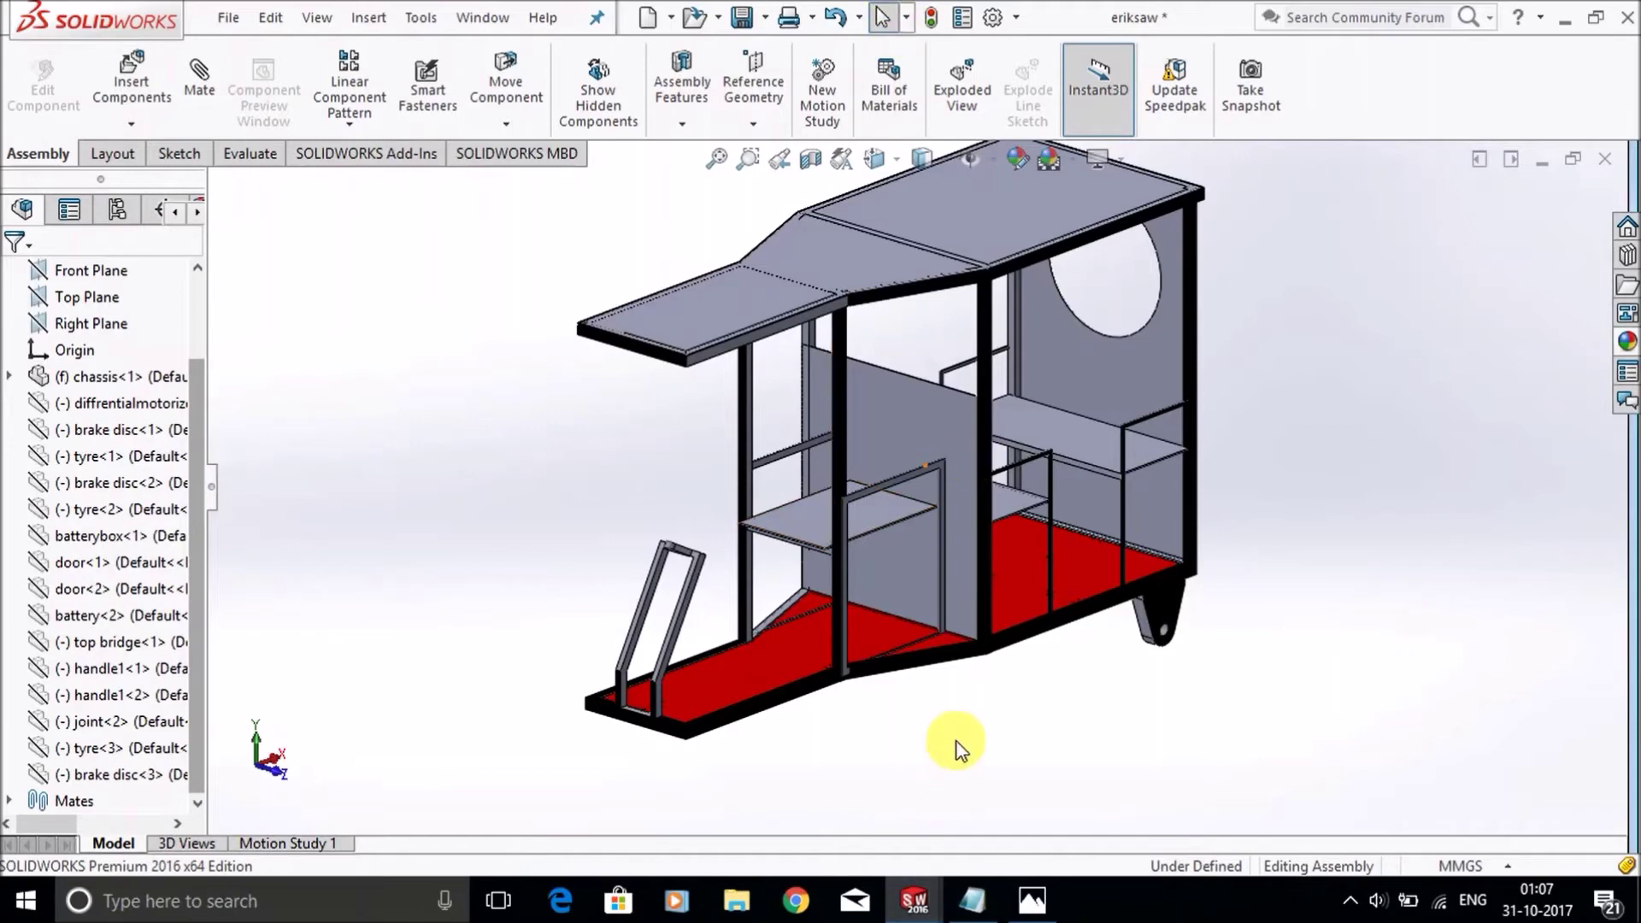
pyautogui.moveTo(952, 747); pyautogui.dragTo(681, 703, button='middle')
pyautogui.scroll(-5, 568, 473)
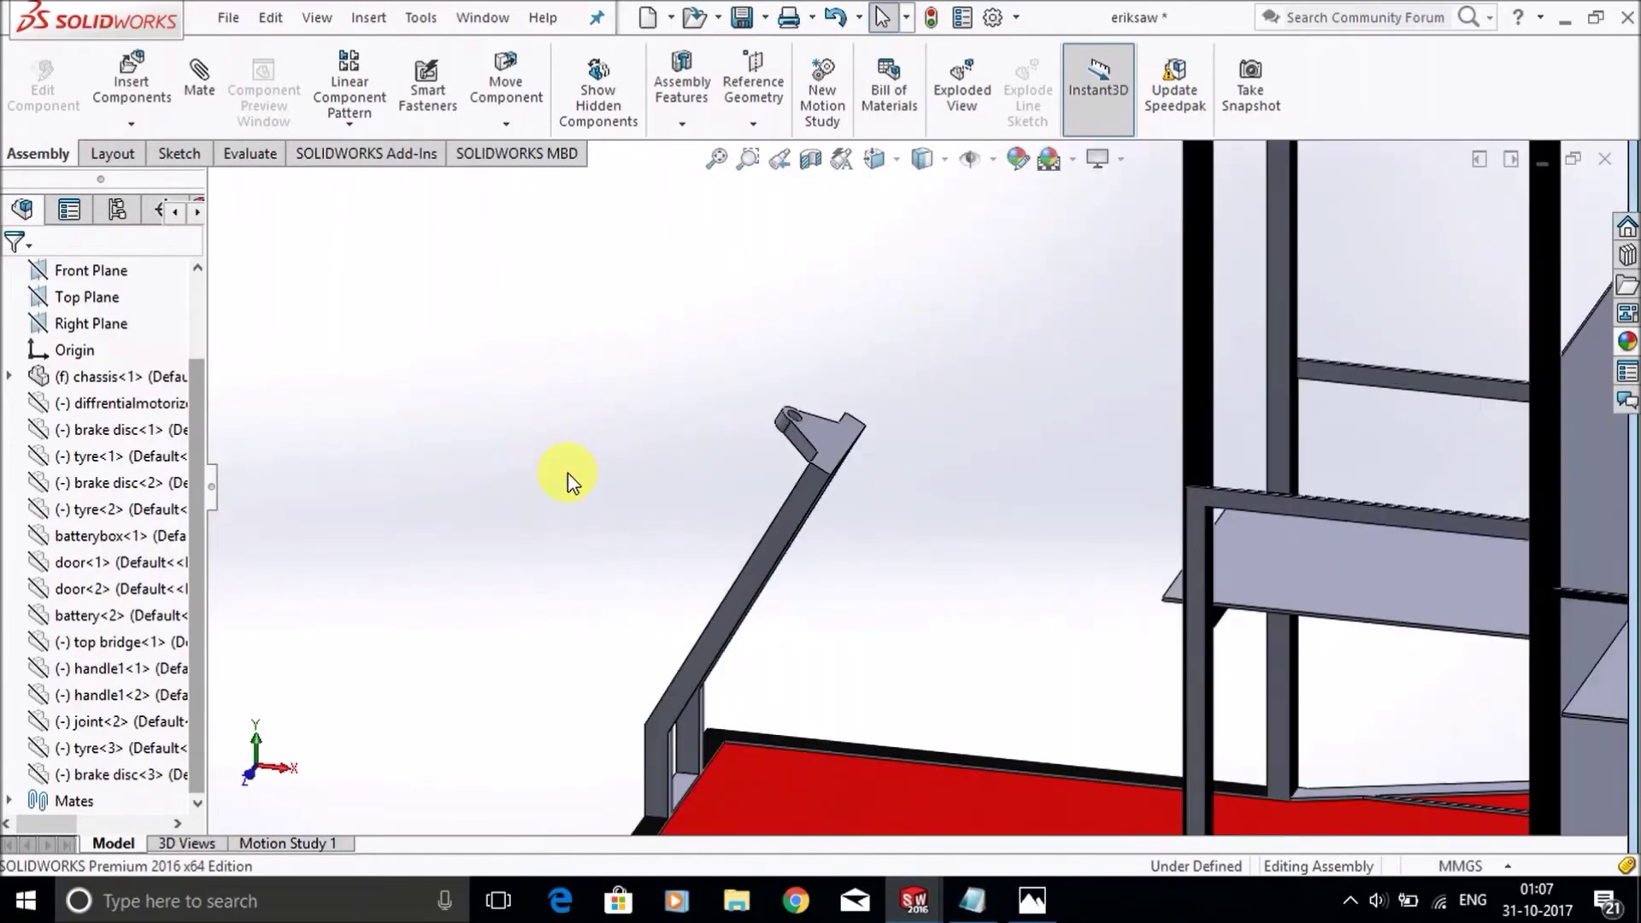
pyautogui.scroll(-5, 818, 427)
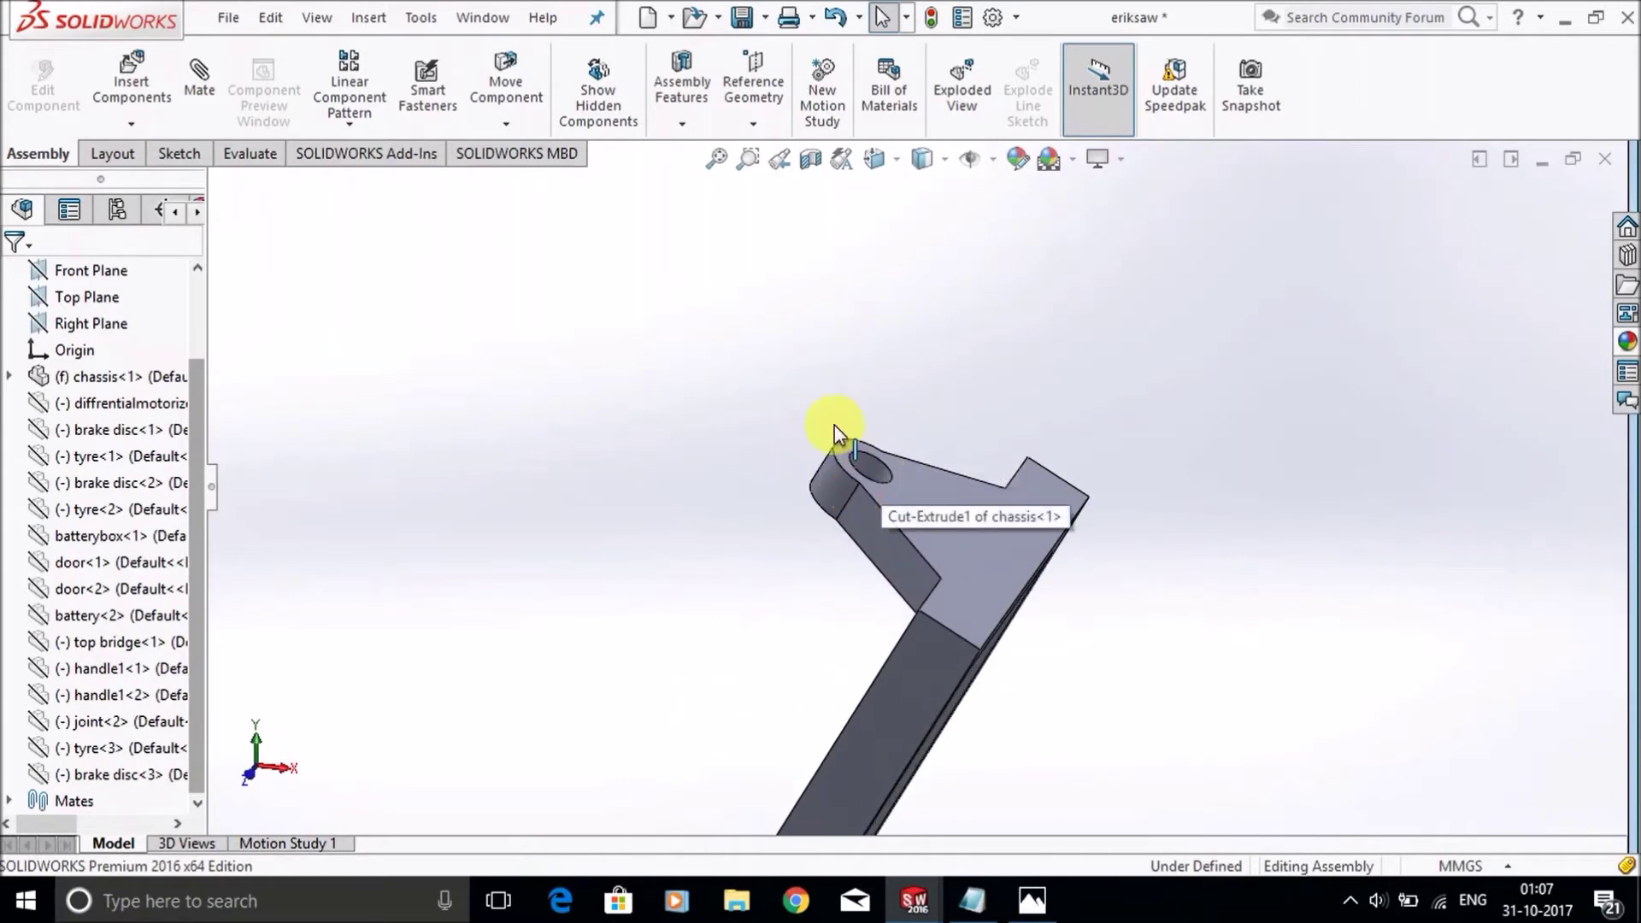
pyautogui.scroll(10, 846, 479)
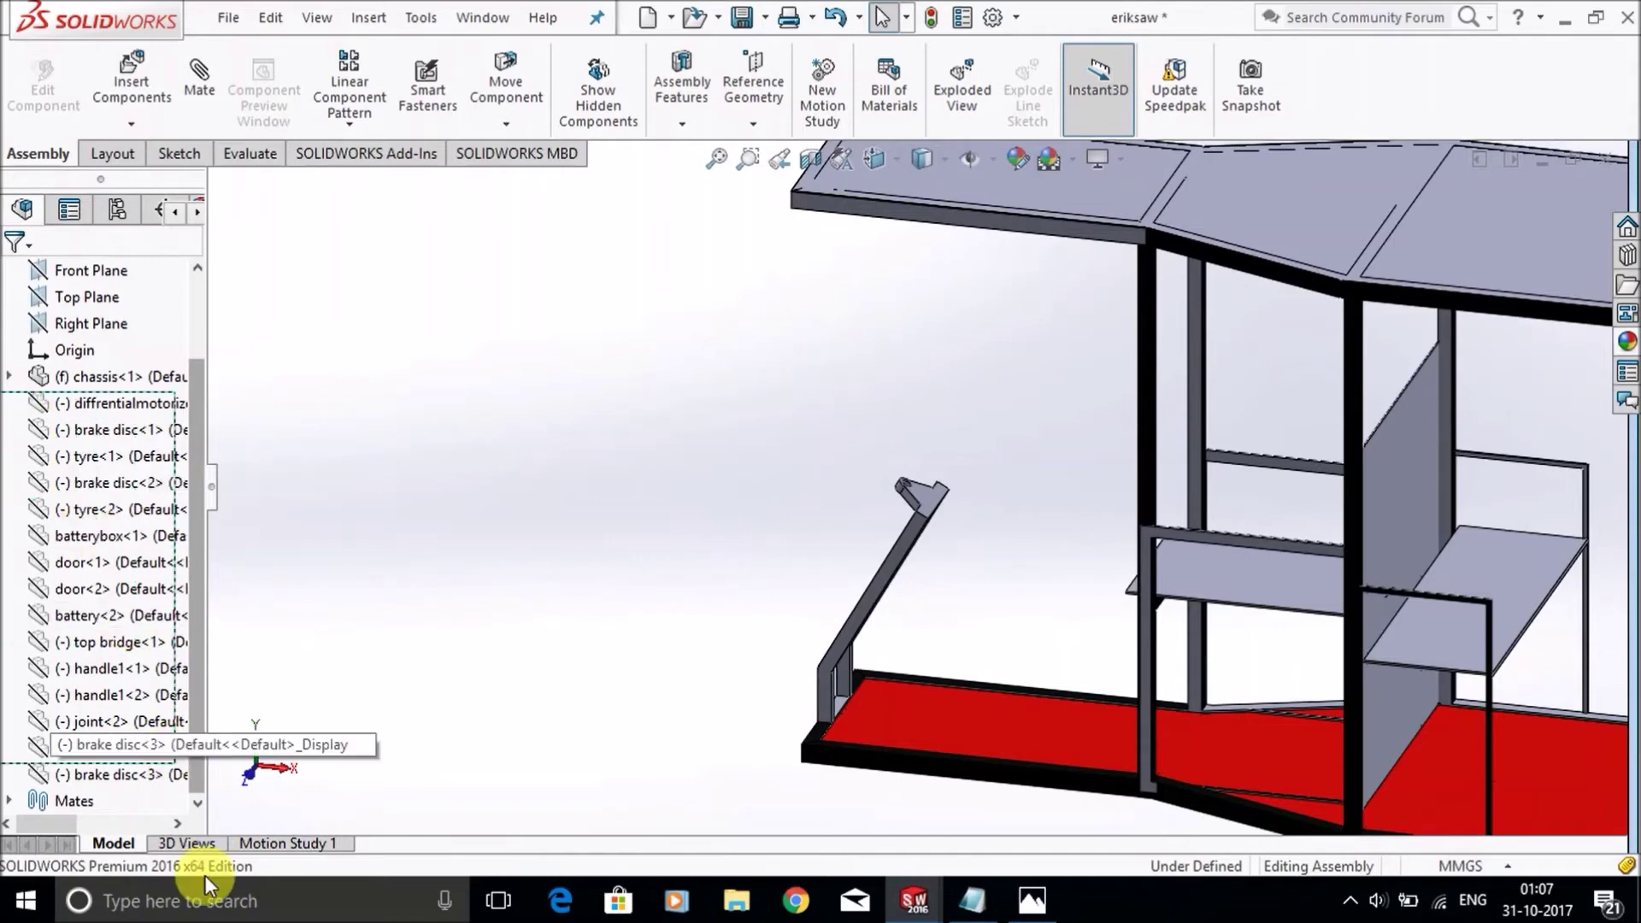
pyautogui.moveTo(206, 901); pyautogui.dragTo(106, 889)
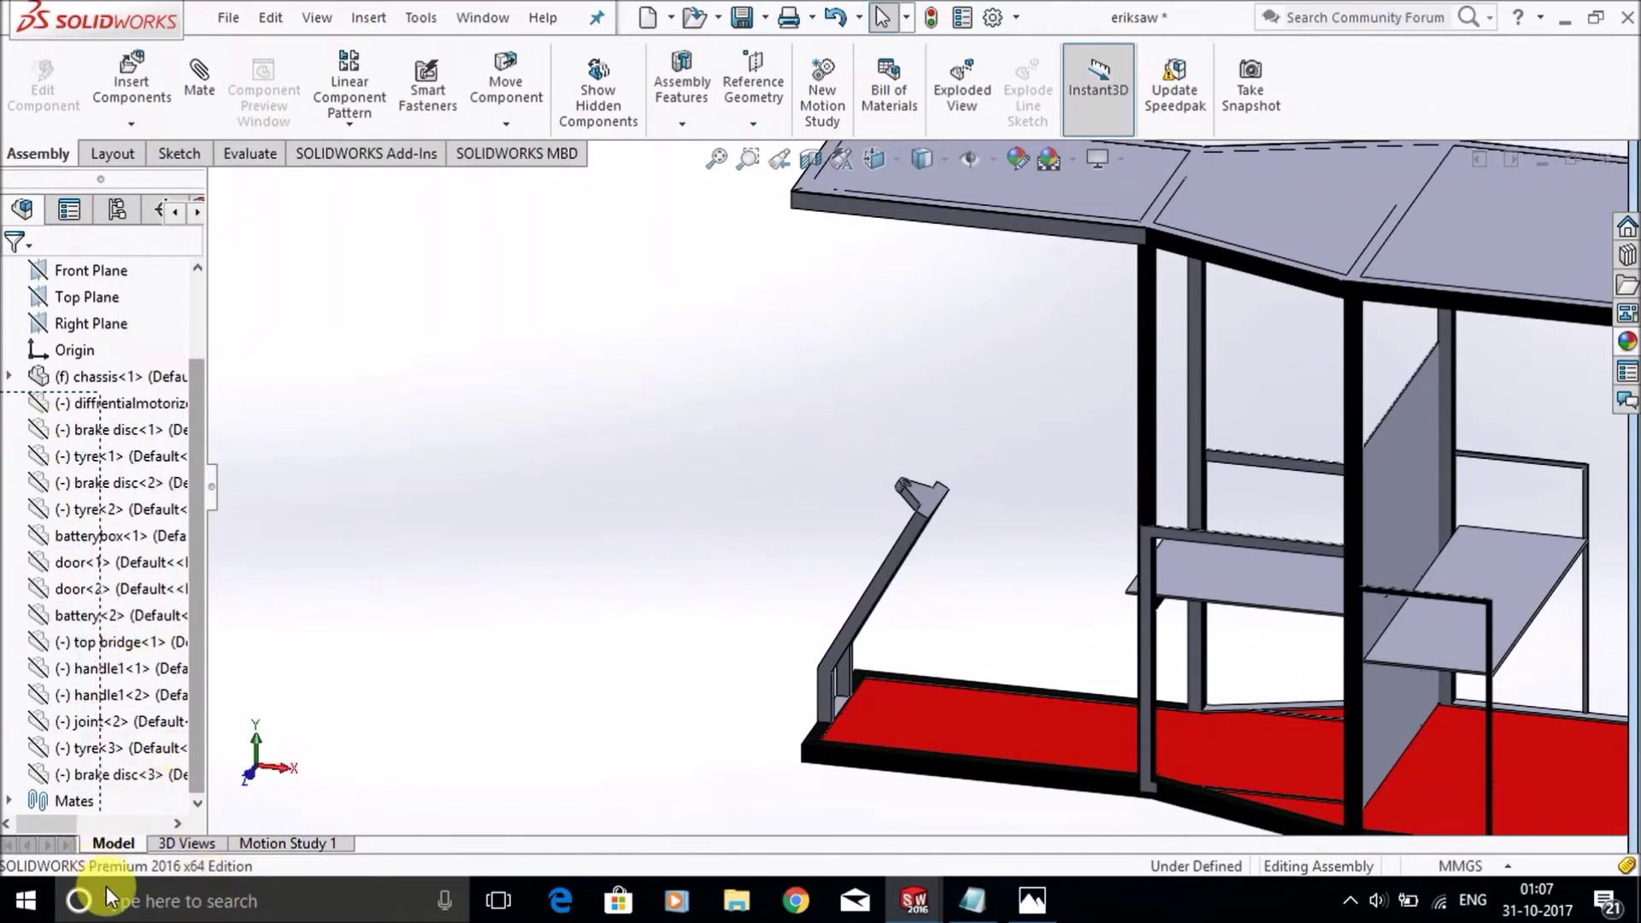
# Show the hidden differential-to-brake-disc components again, then briefly check and minimize the parts list
pyautogui.moveTo(203, 793); pyautogui.dragTo(204, 790)
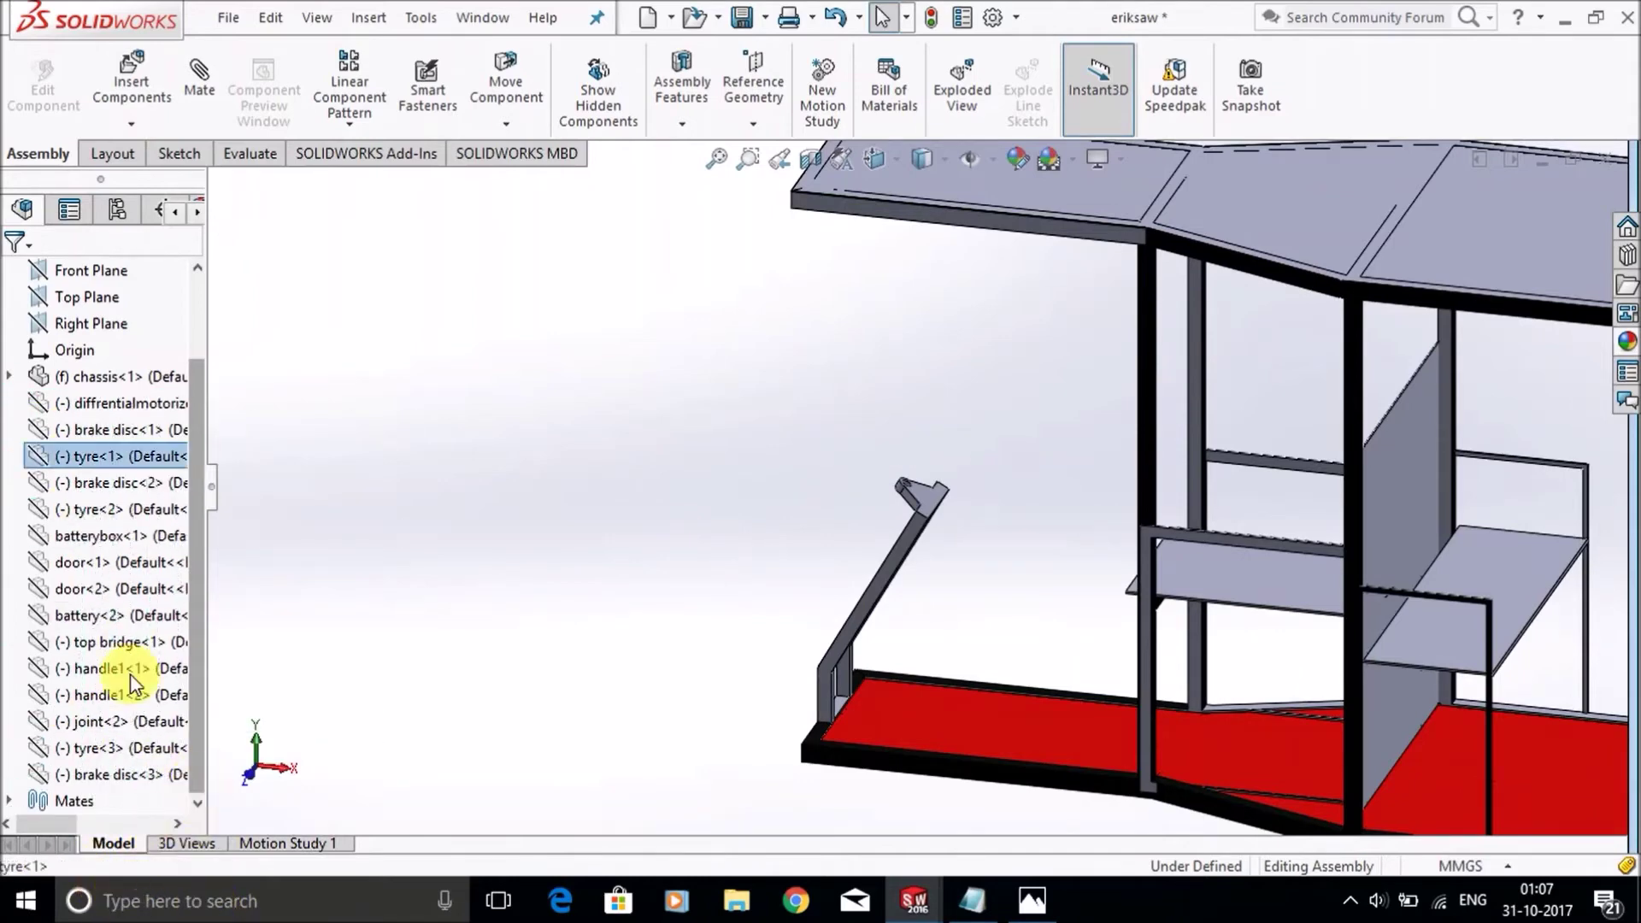
pyautogui.rightClick(84, 545)
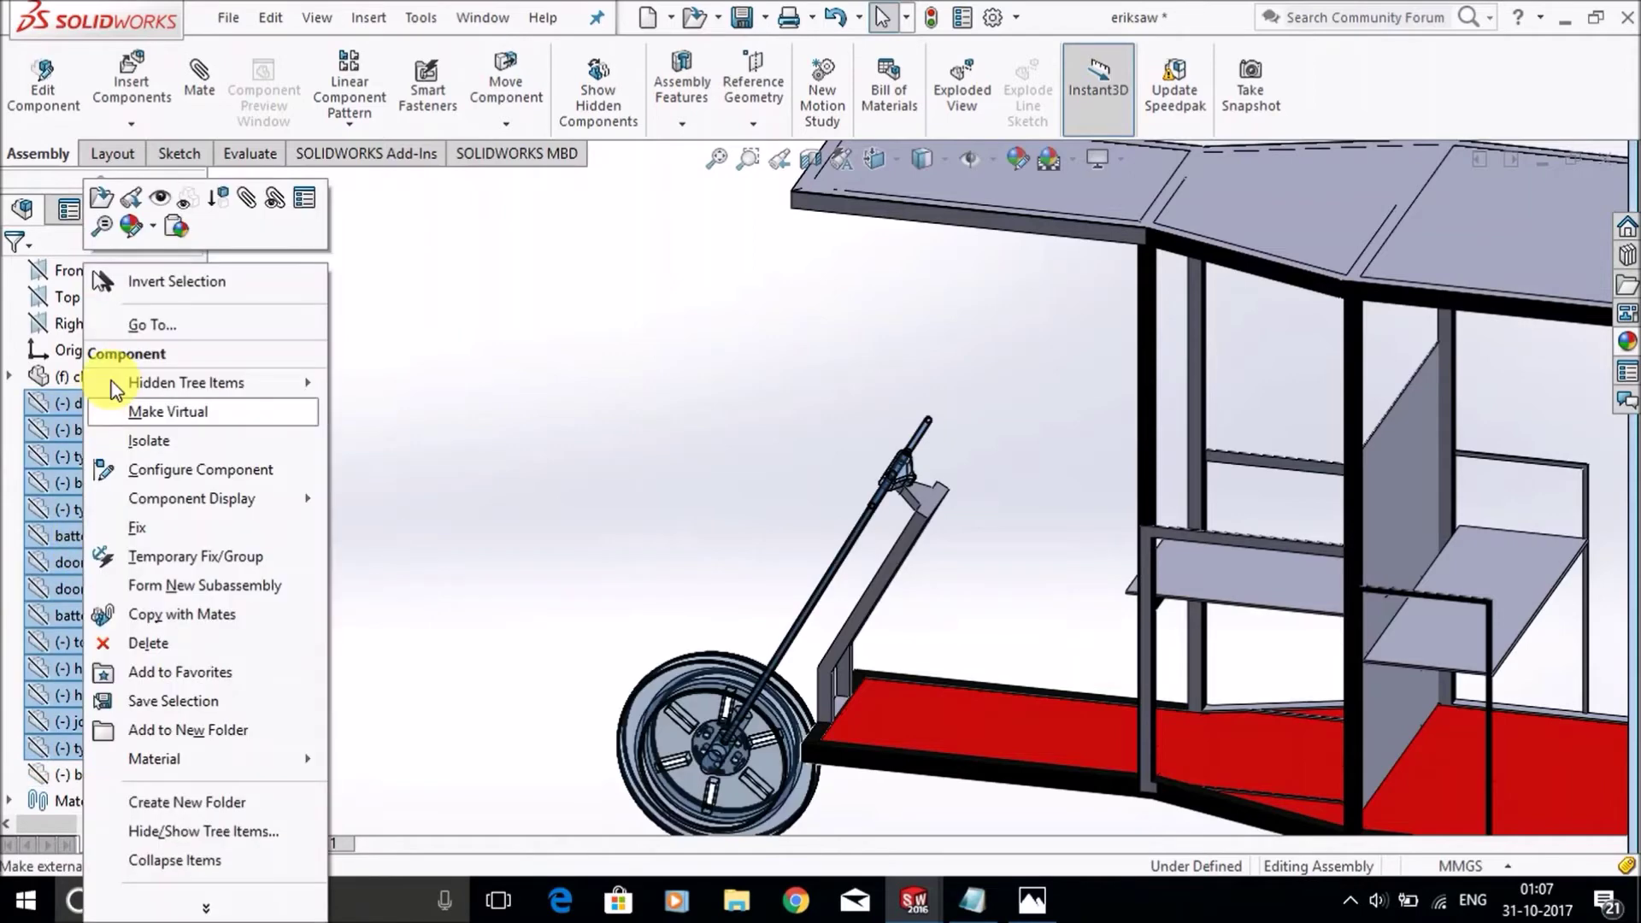
pyautogui.click(147, 221)
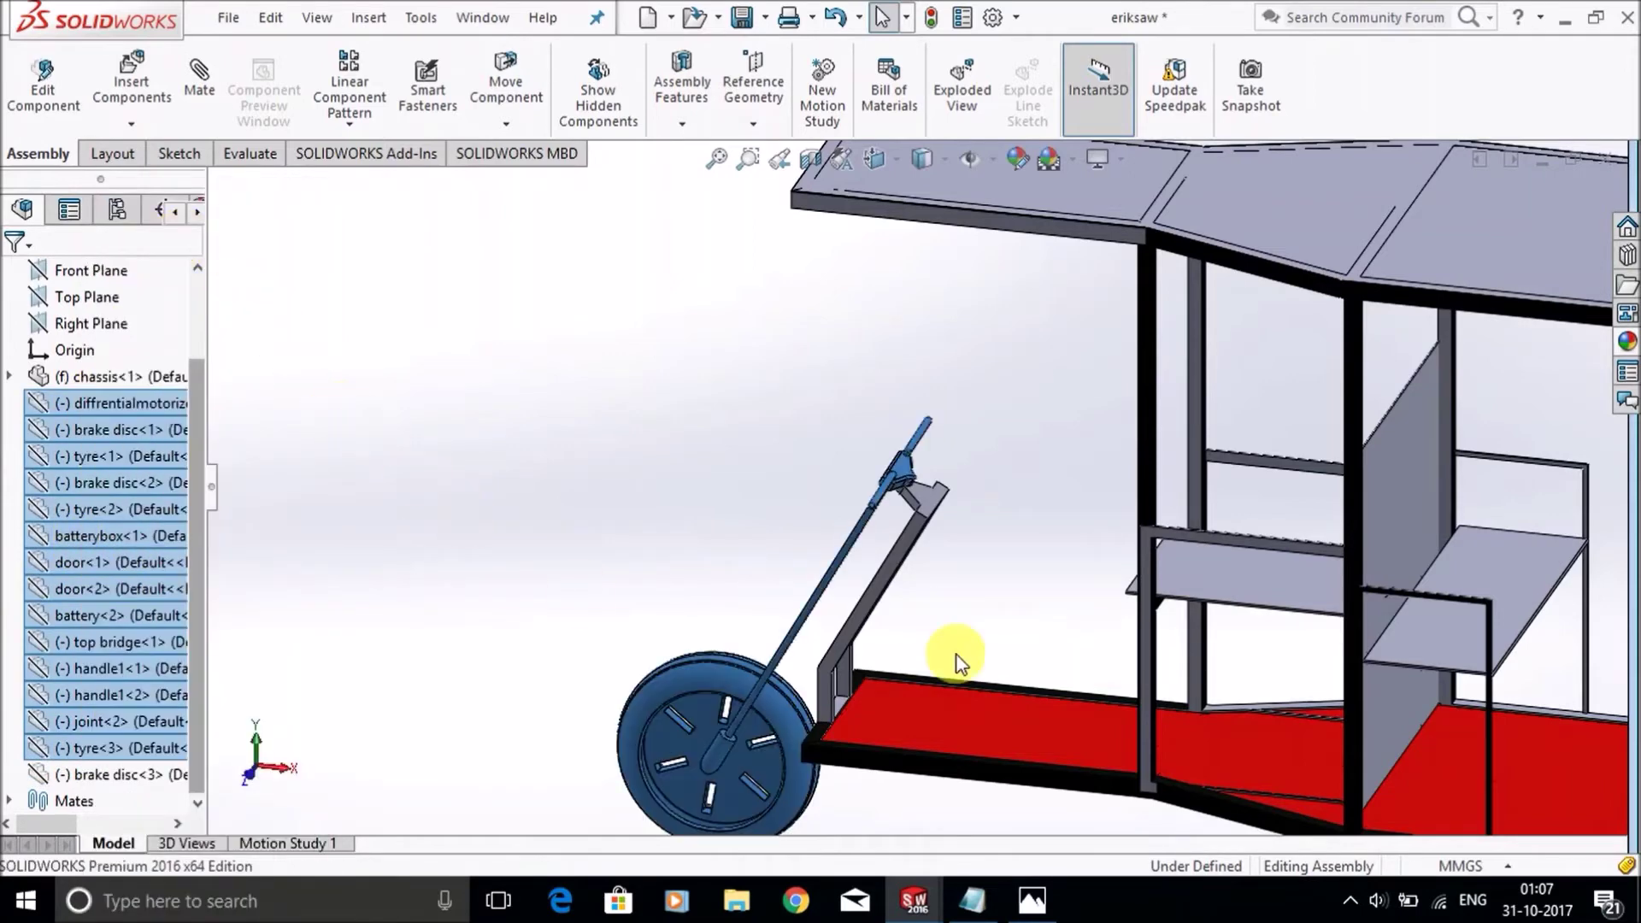
pyautogui.click(1196, 624)
pyautogui.scroll(3, 1075, 468)
pyautogui.scroll(3, 1356, 532)
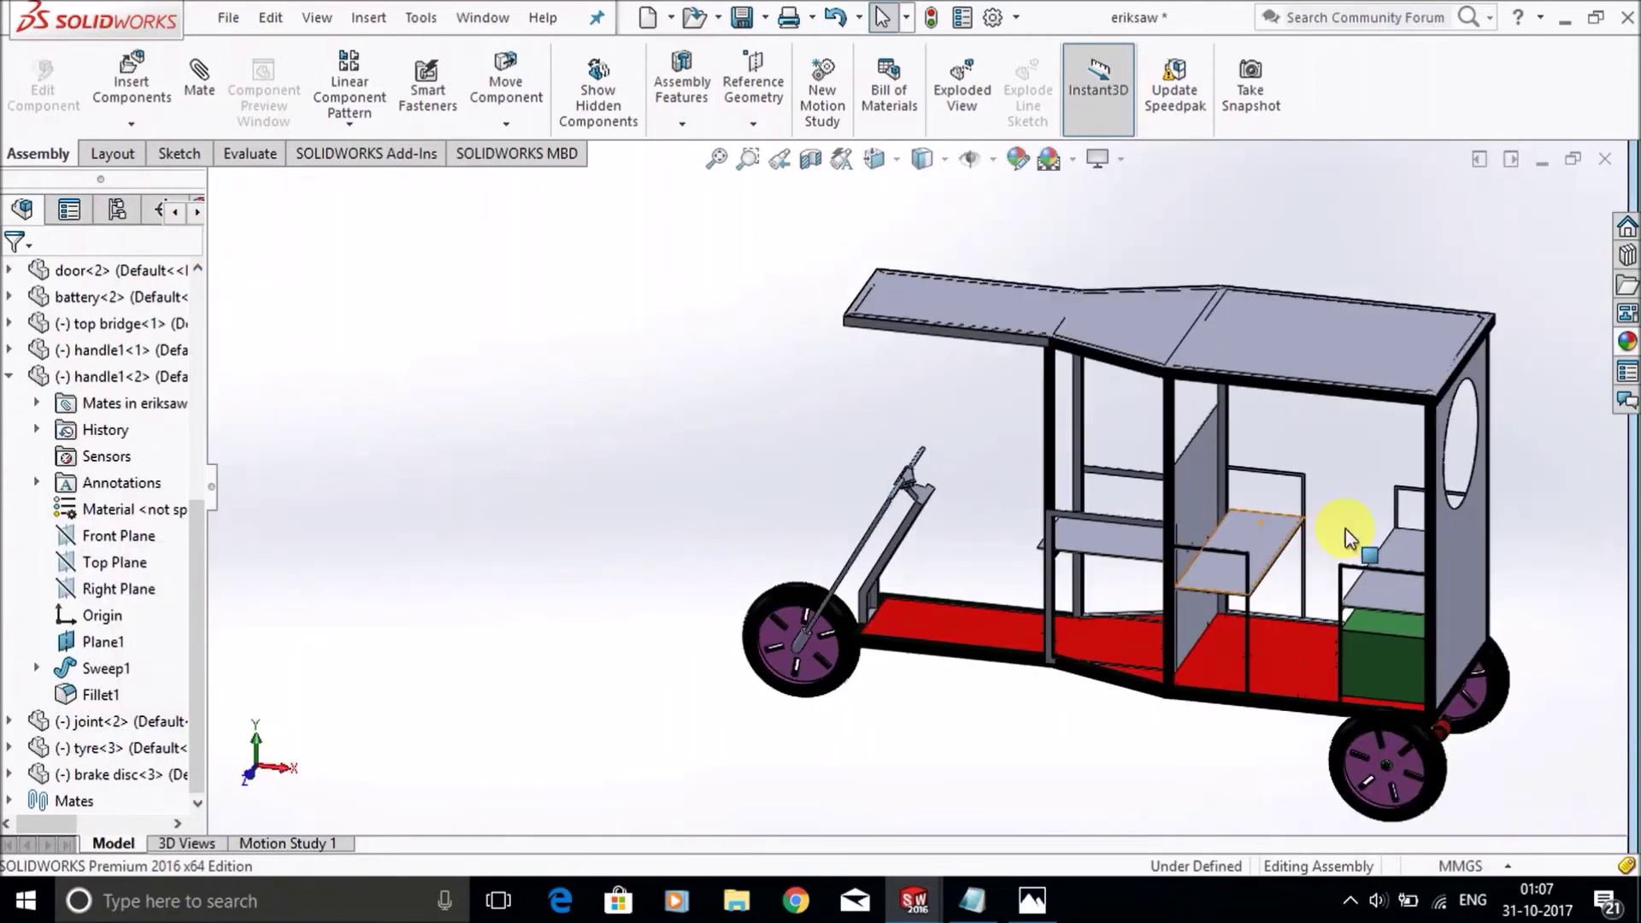
pyautogui.scroll(-2, 1355, 532)
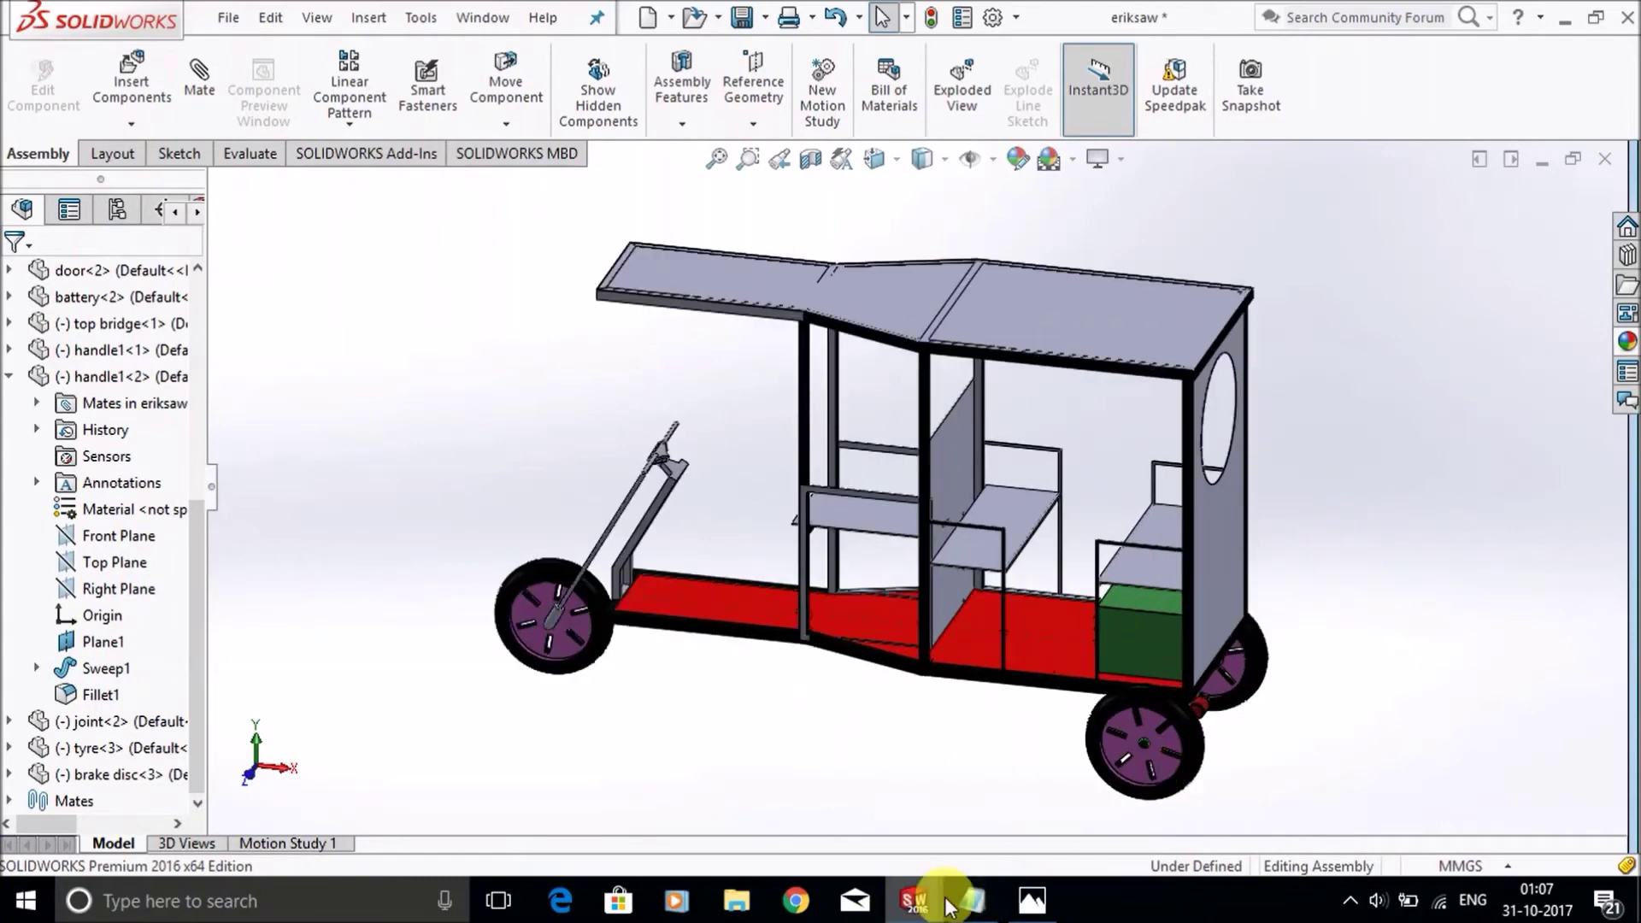
pyautogui.click(994, 846)
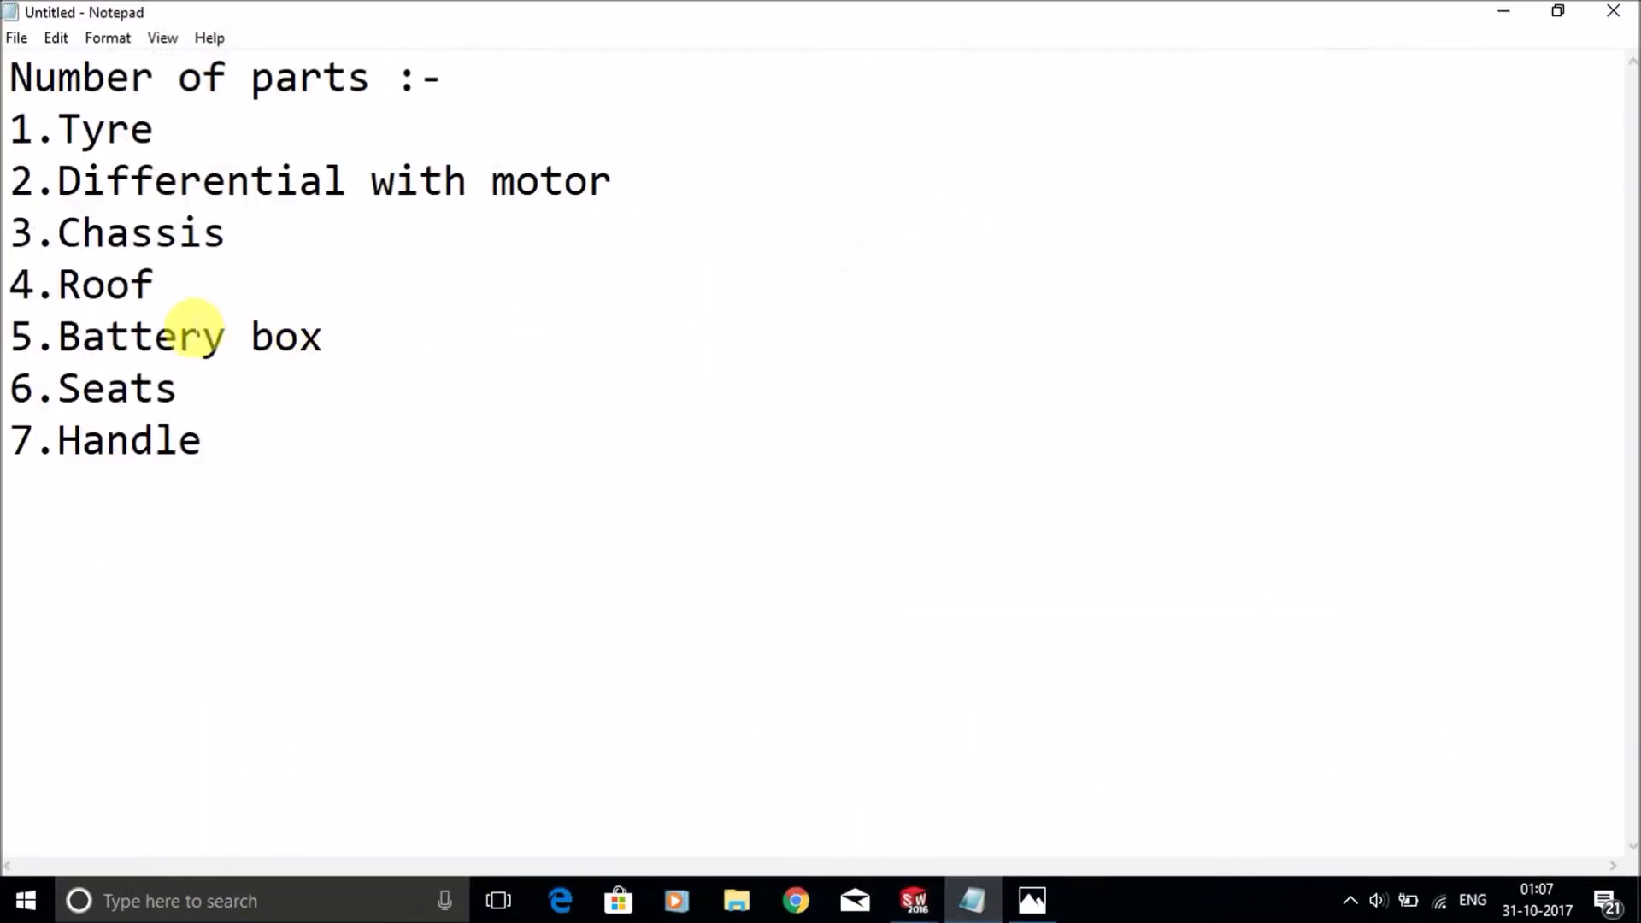
pyautogui.click(1496, 12)
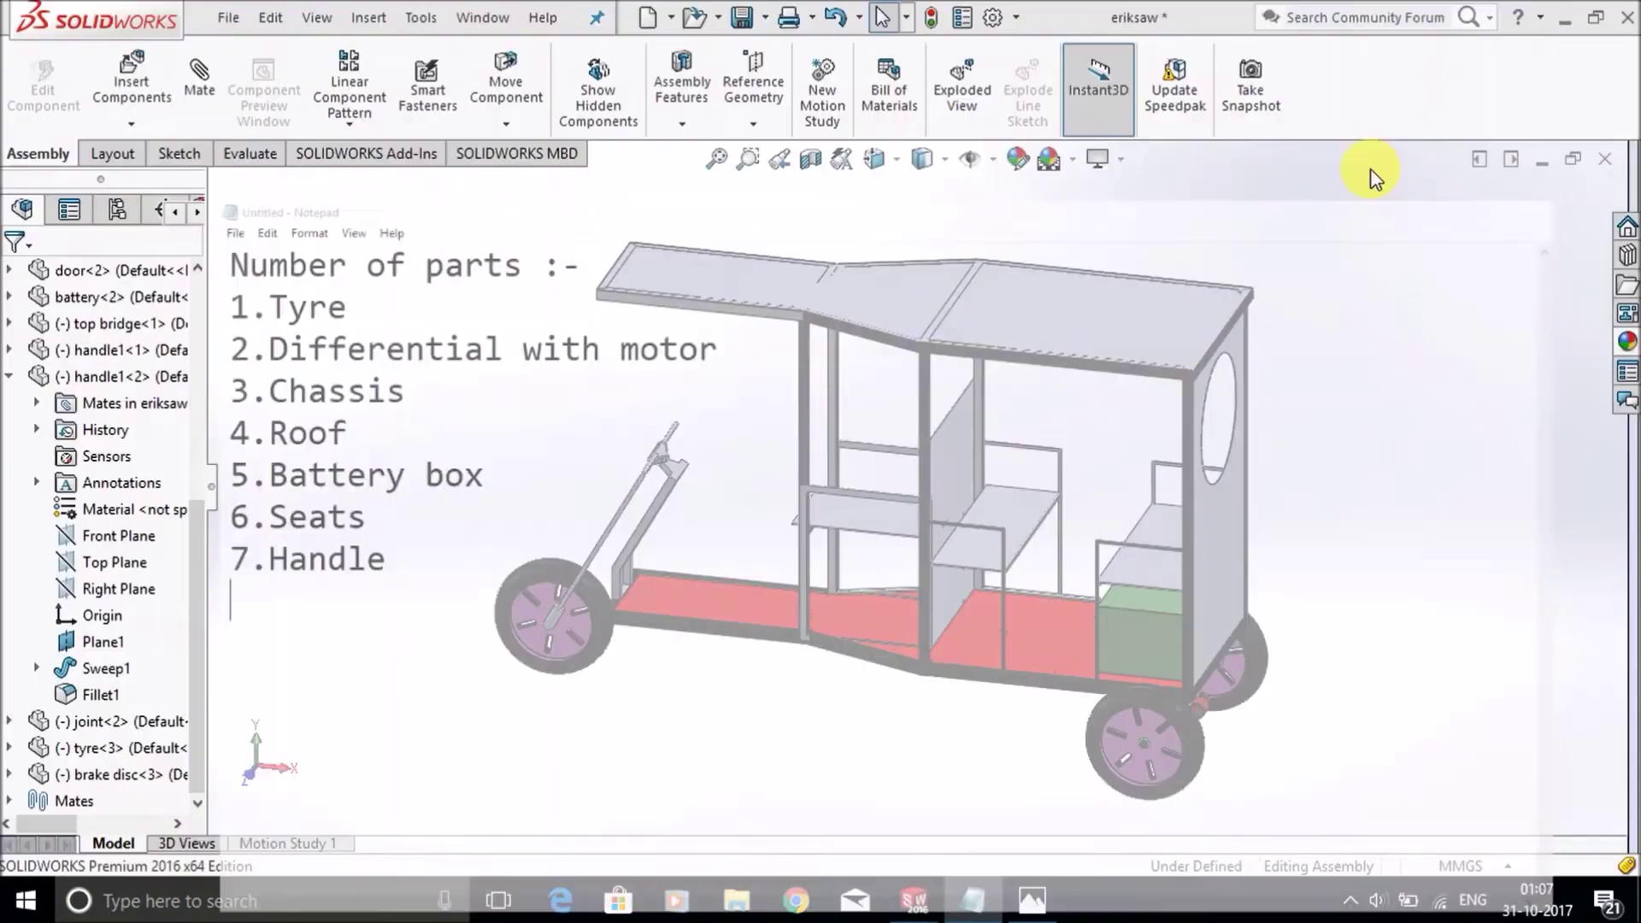
pyautogui.scroll(-4, 1066, 266)
pyautogui.scroll(4, 1143, 384)
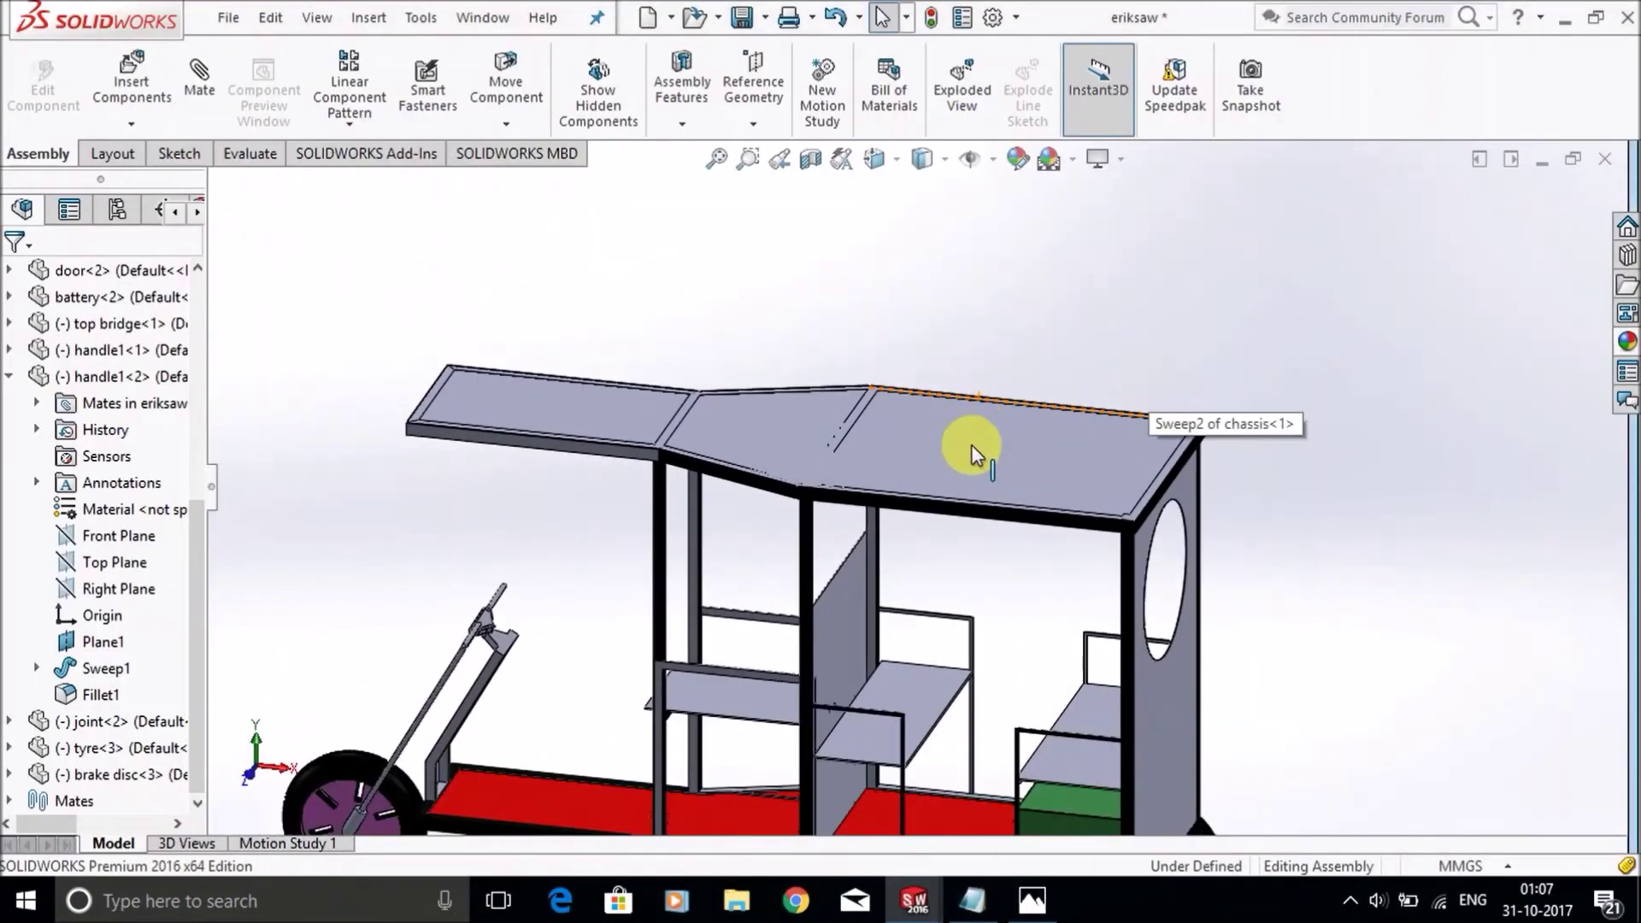
pyautogui.scroll(4, 949, 584)
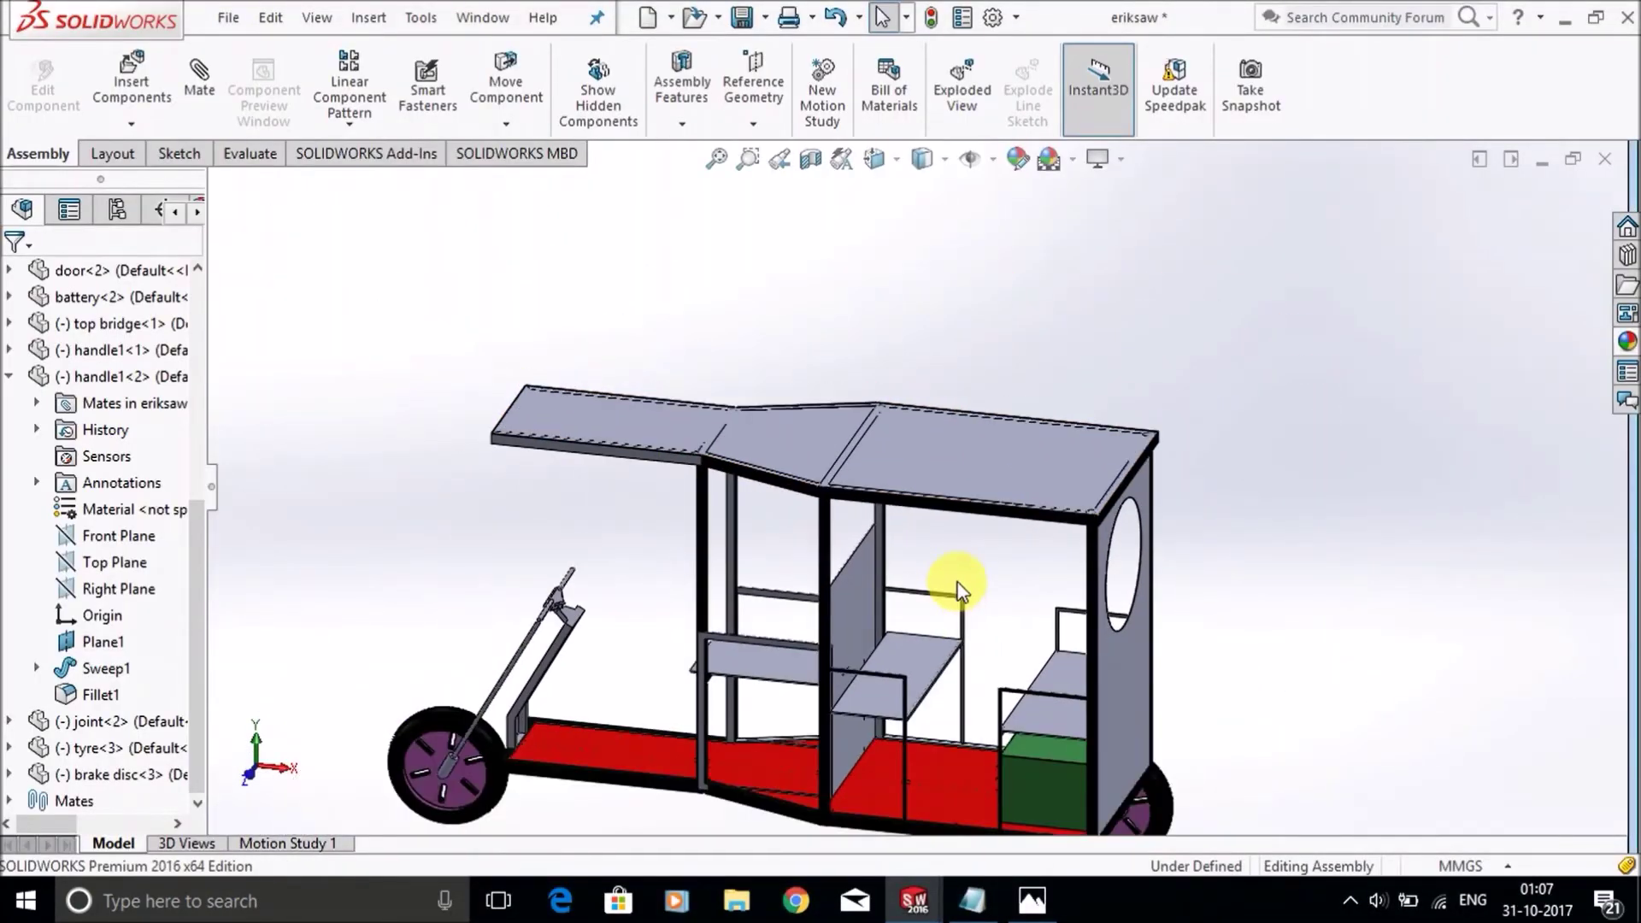
pyautogui.scroll(-2, 966, 571)
pyautogui.scroll(2, 970, 577)
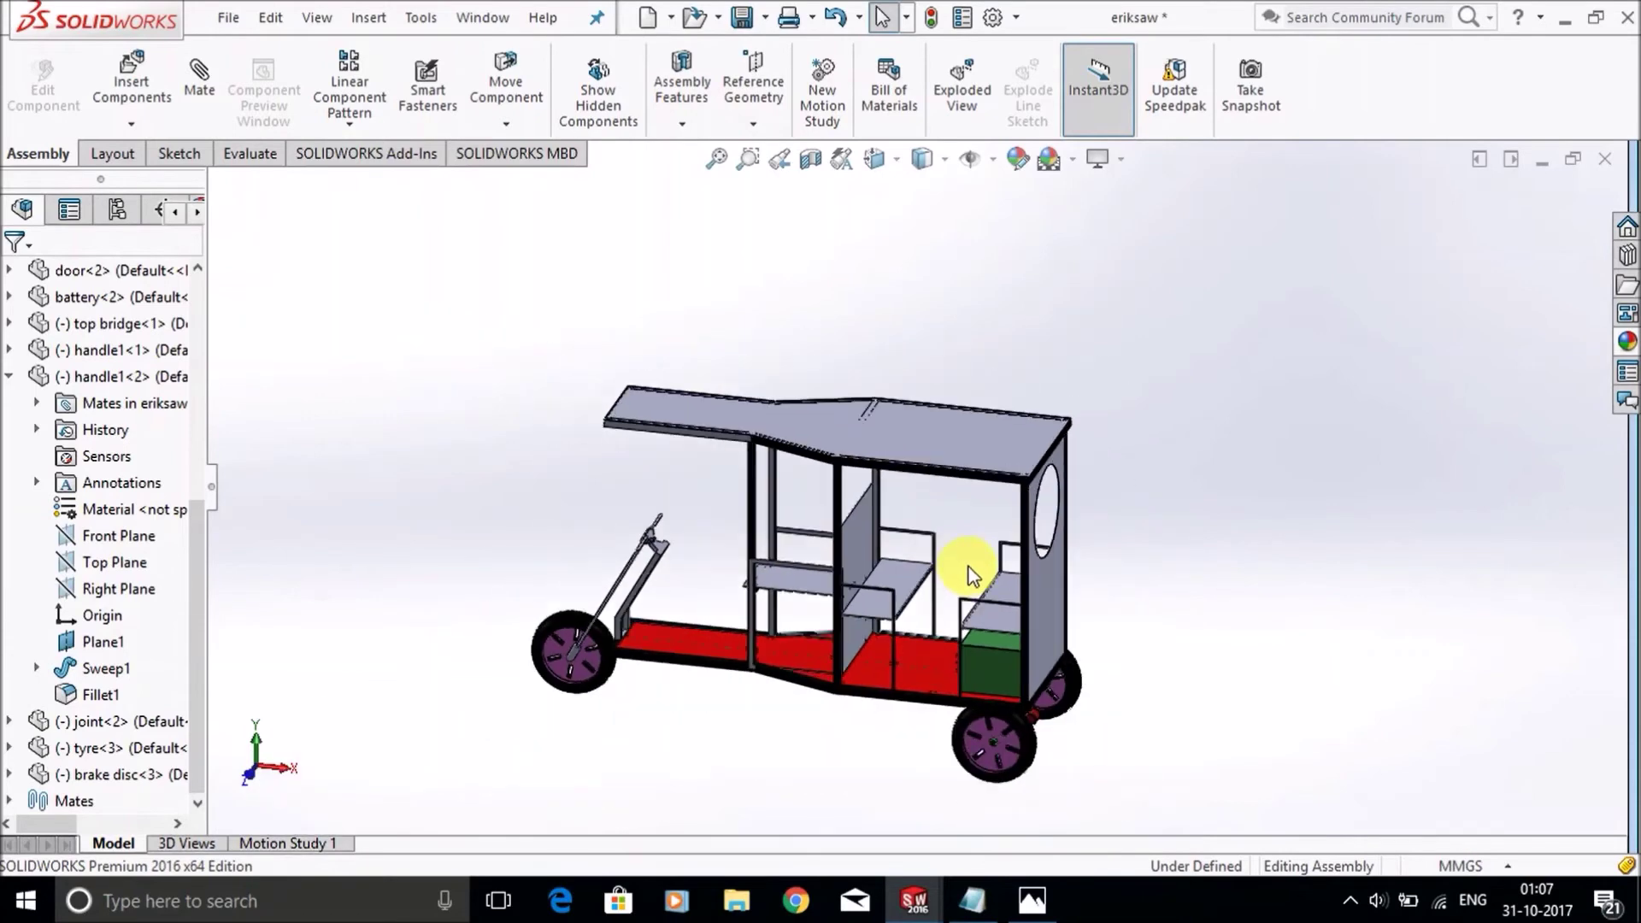
pyautogui.scroll(-3, 970, 572)
pyautogui.scroll(4, 967, 565)
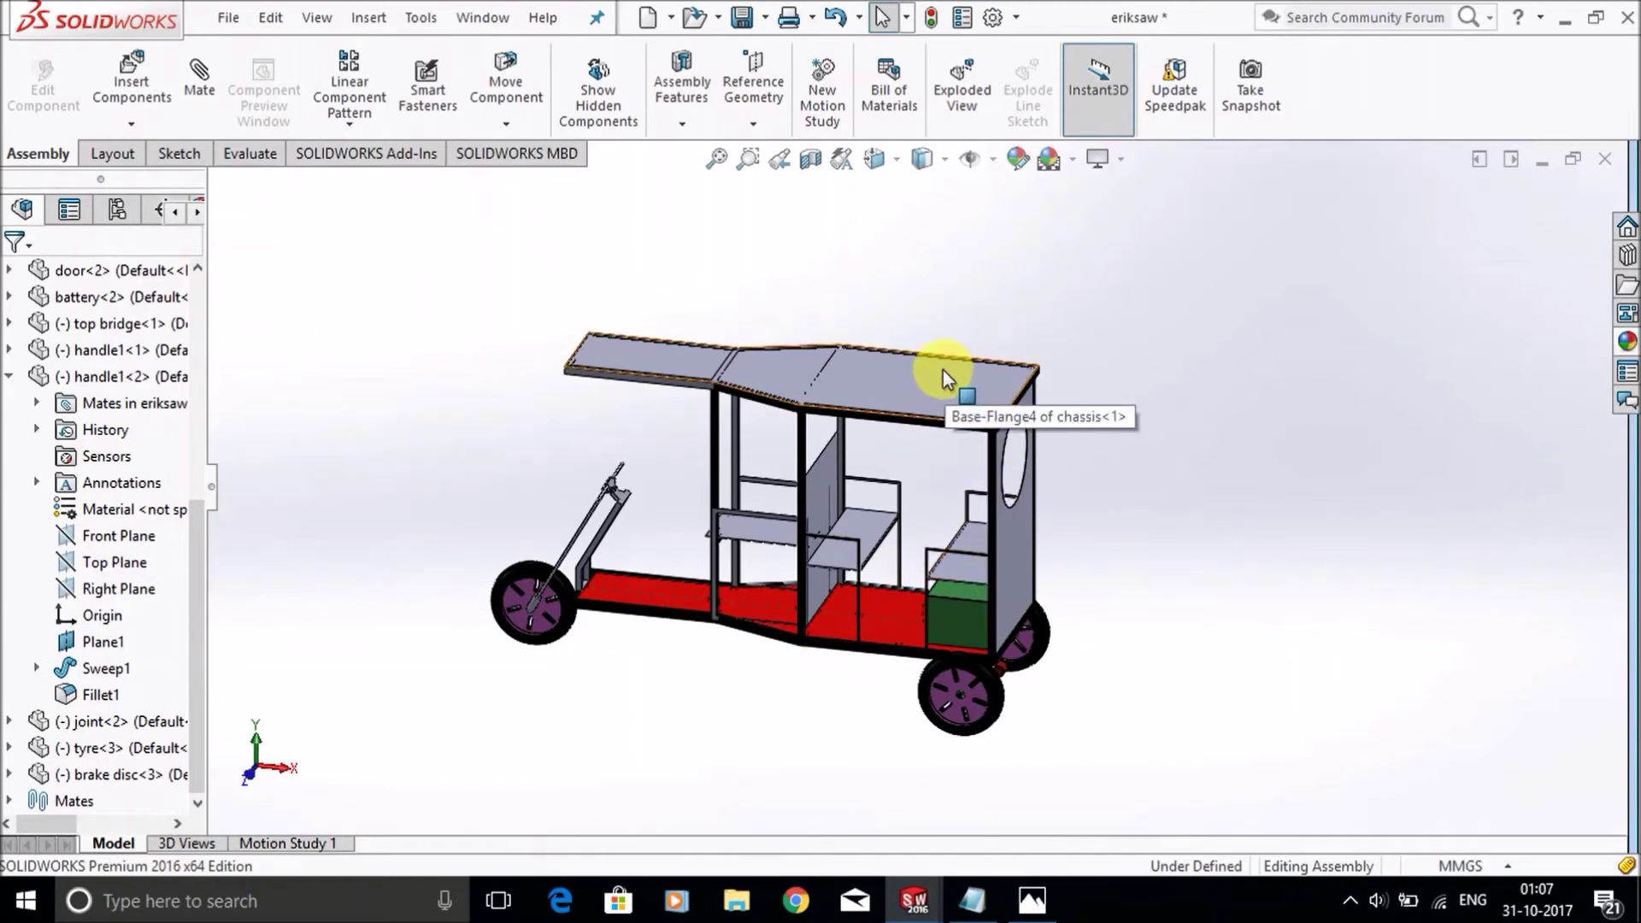
pyautogui.scroll(-3, 1060, 433)
pyautogui.scroll(5, 927, 518)
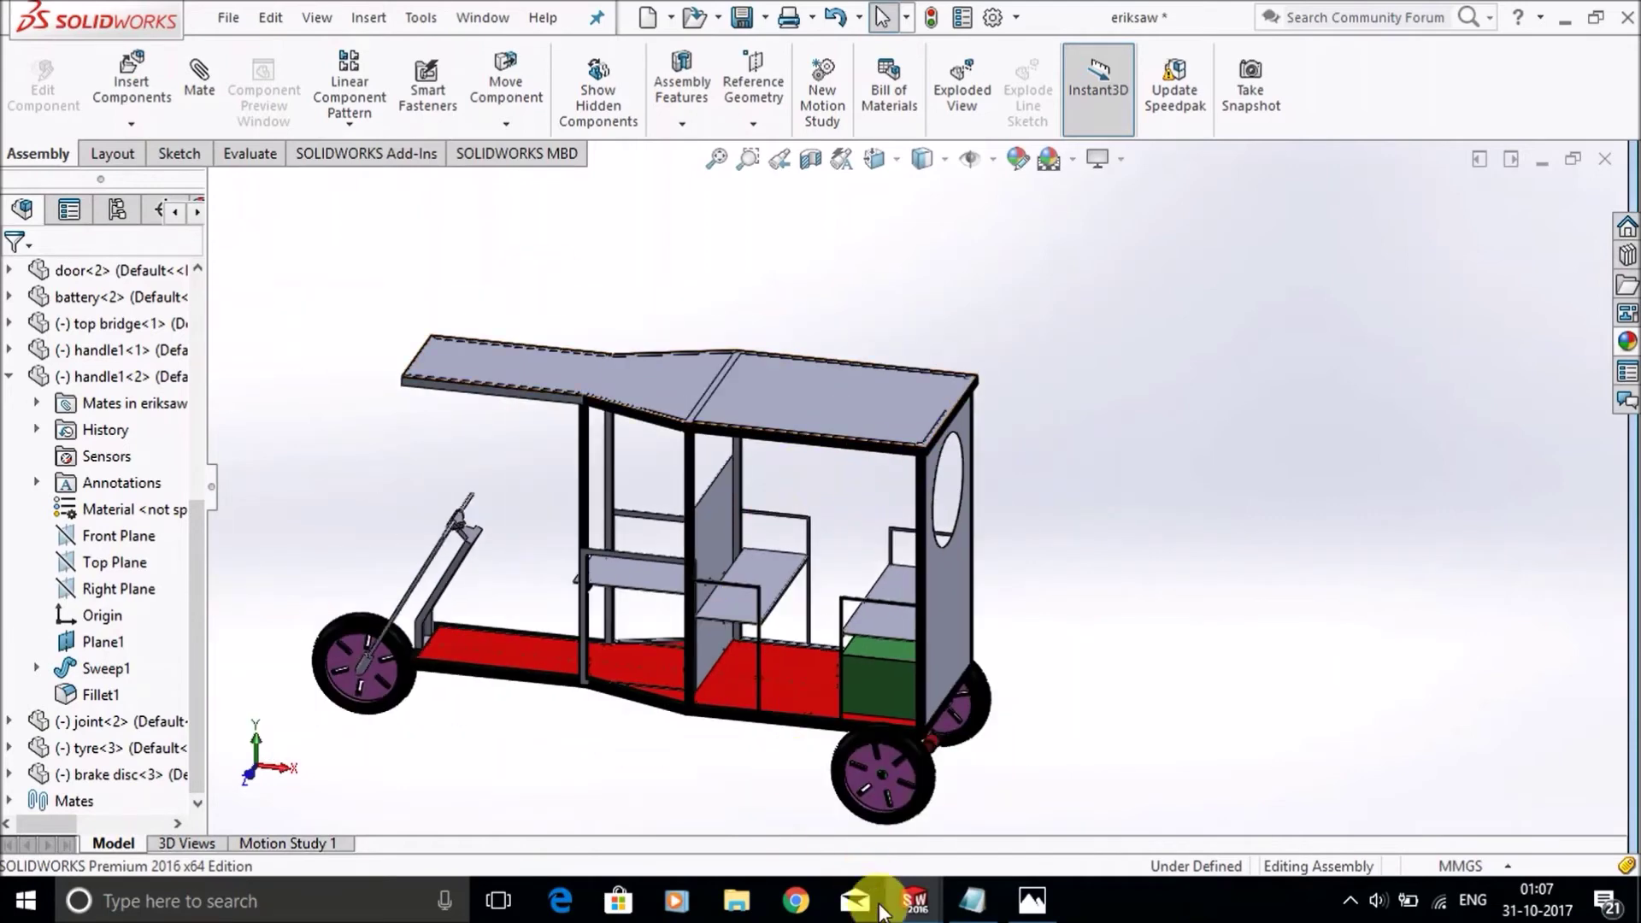
pyautogui.click(972, 900)
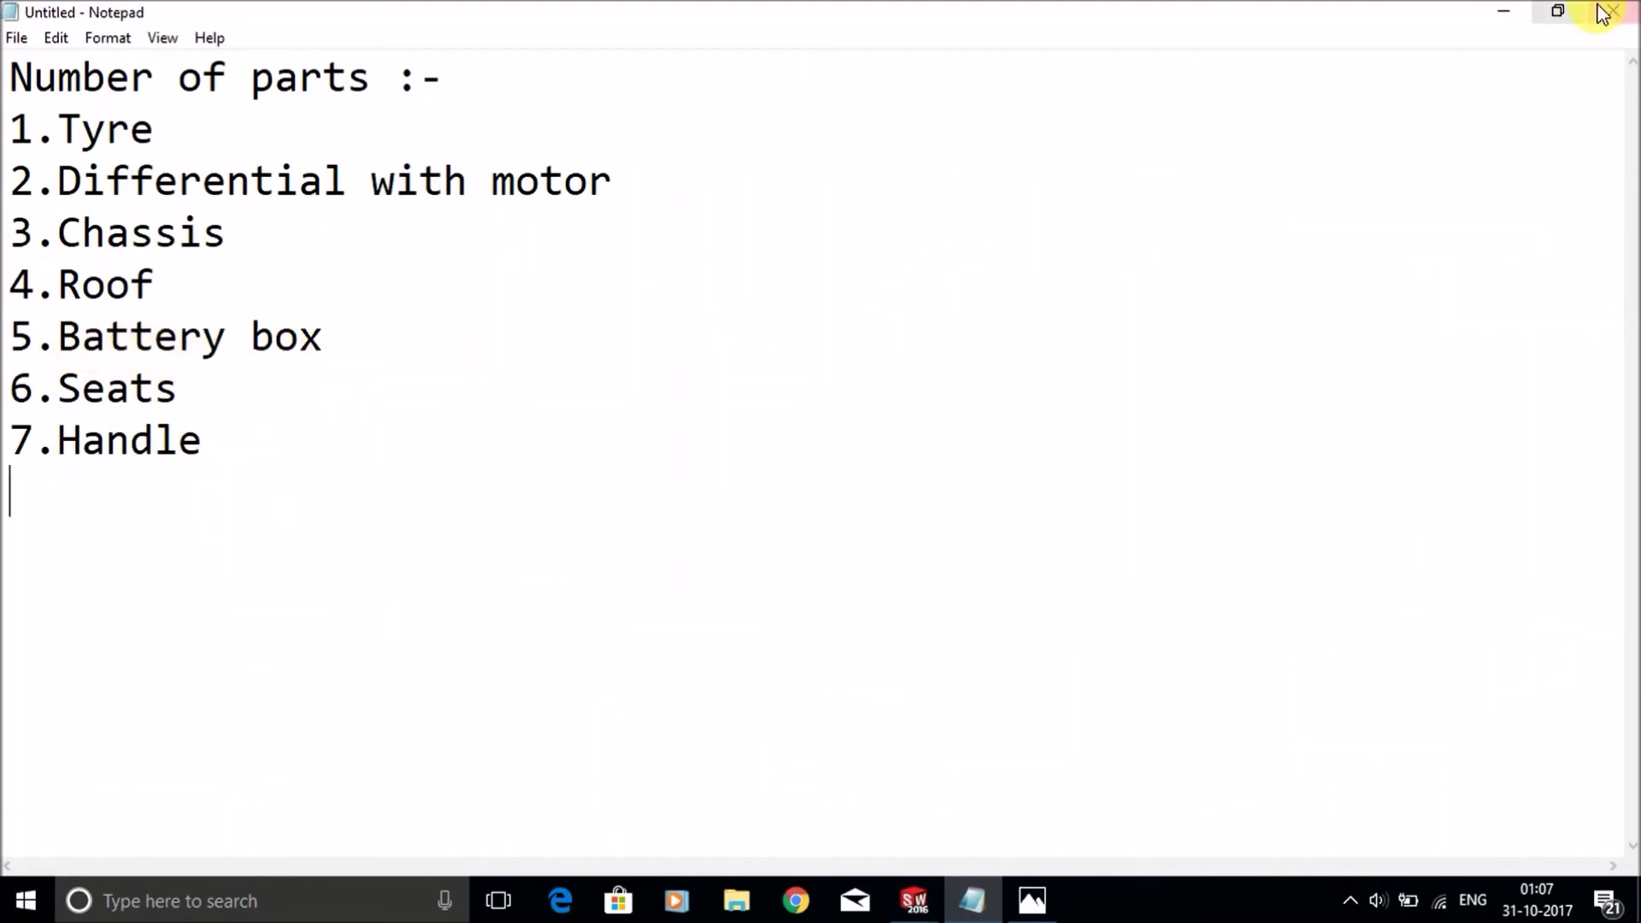
pyautogui.hotkey('alt', 'Tab')
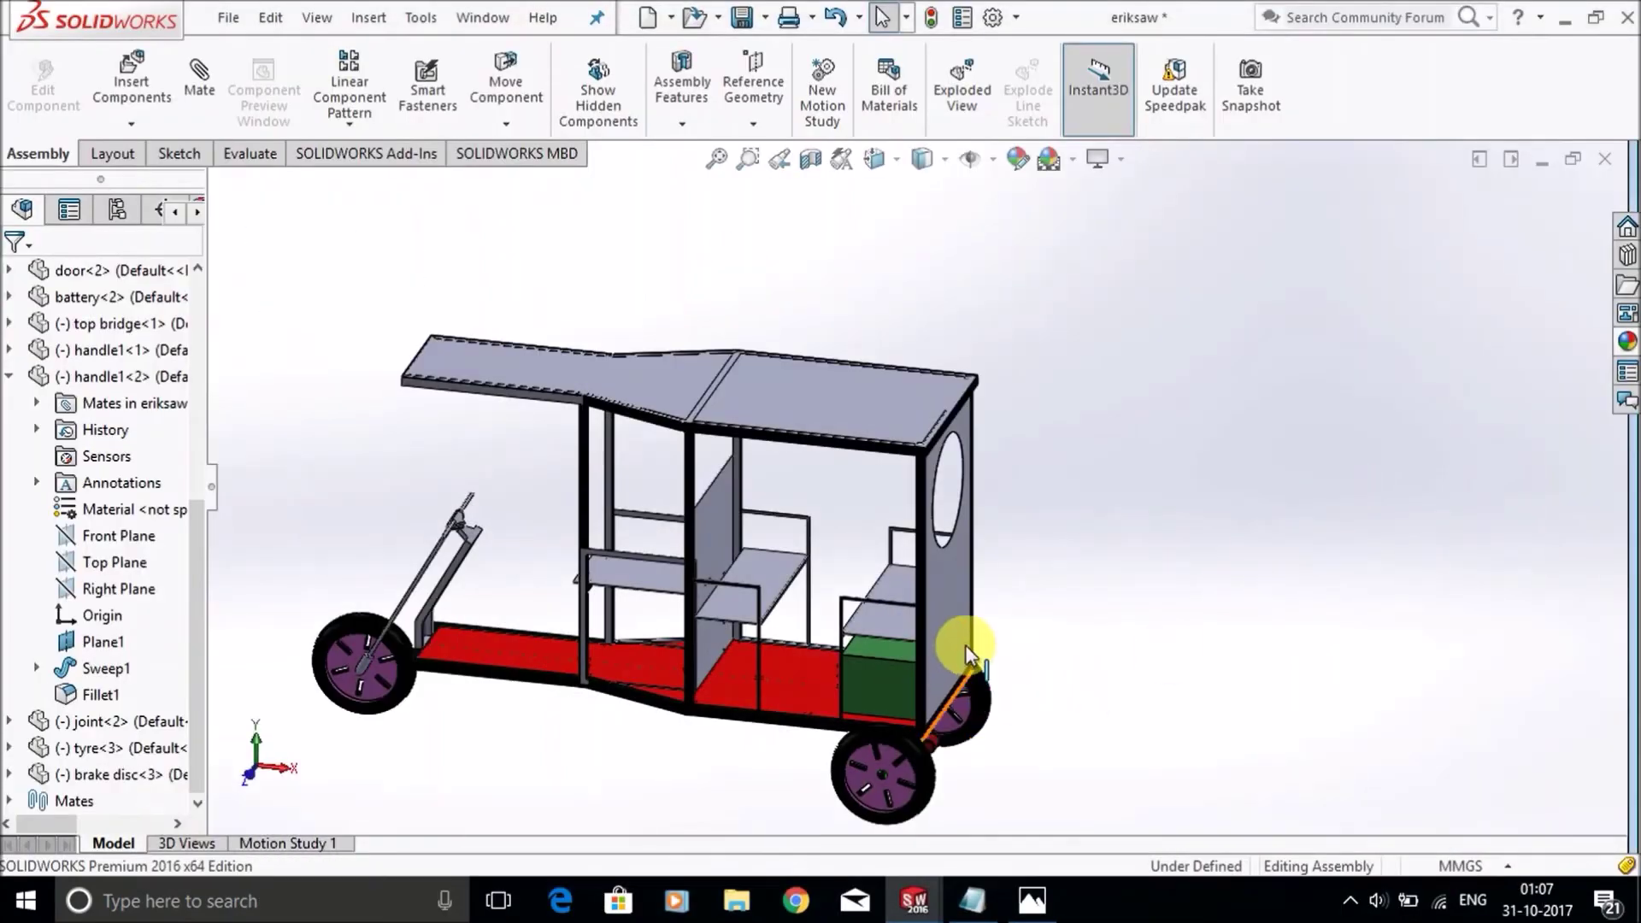
pyautogui.scroll(-2, 829, 664)
pyautogui.scroll(5, 795, 714)
pyautogui.moveTo(787, 684); pyautogui.dragTo(877, 687, button='middle')
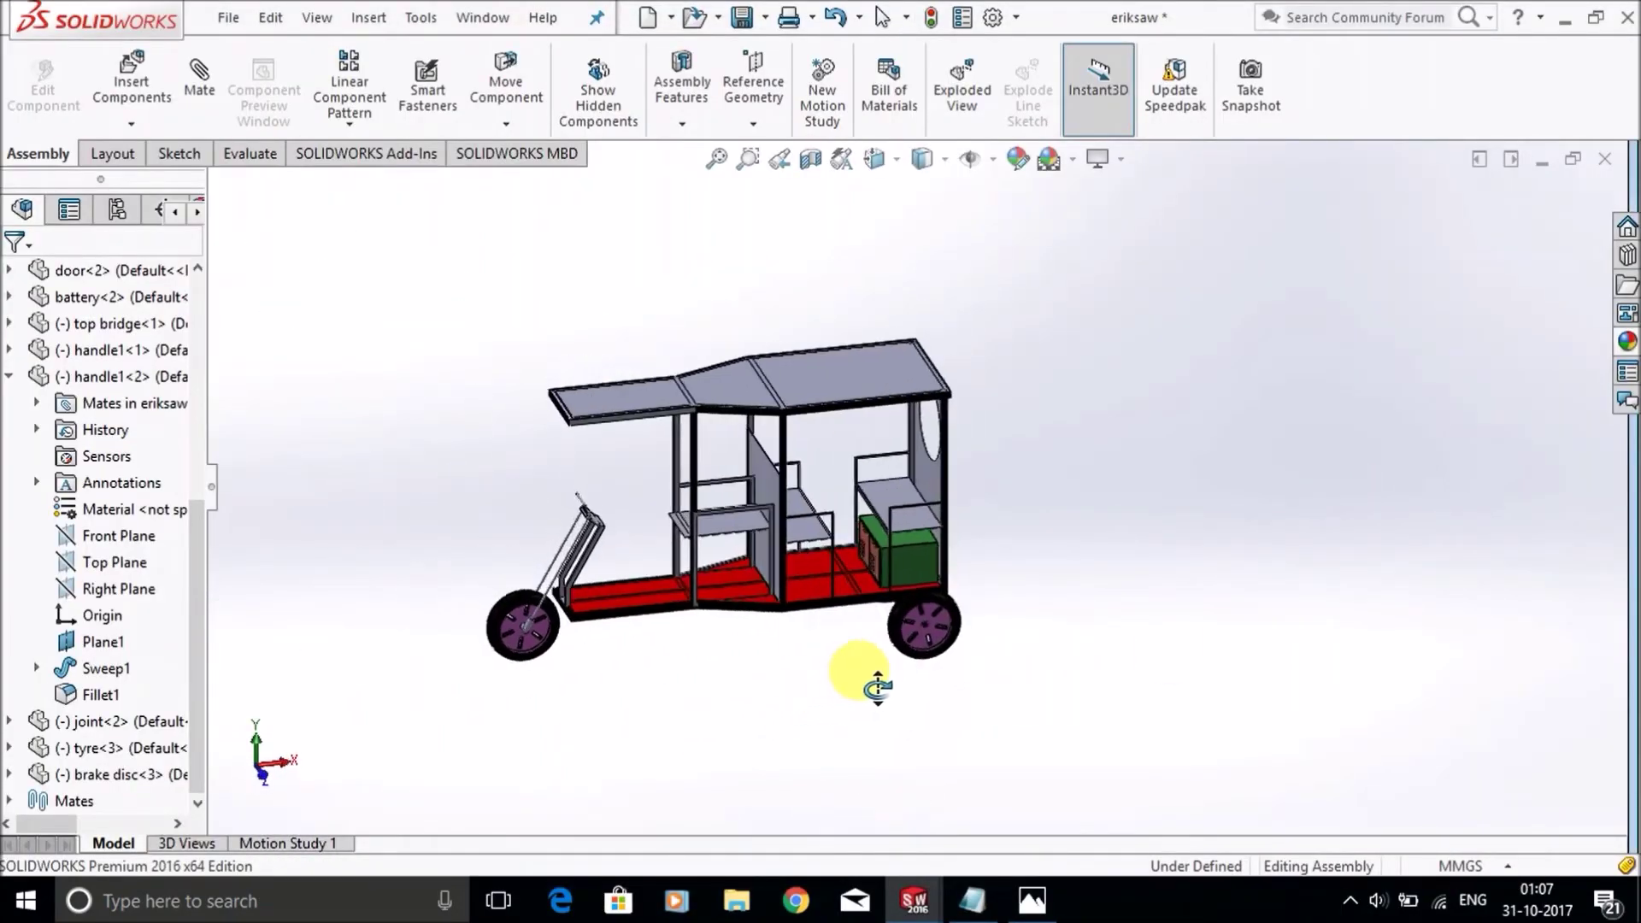
pyautogui.scroll(-3, 863, 537)
pyautogui.scroll(-3, 884, 655)
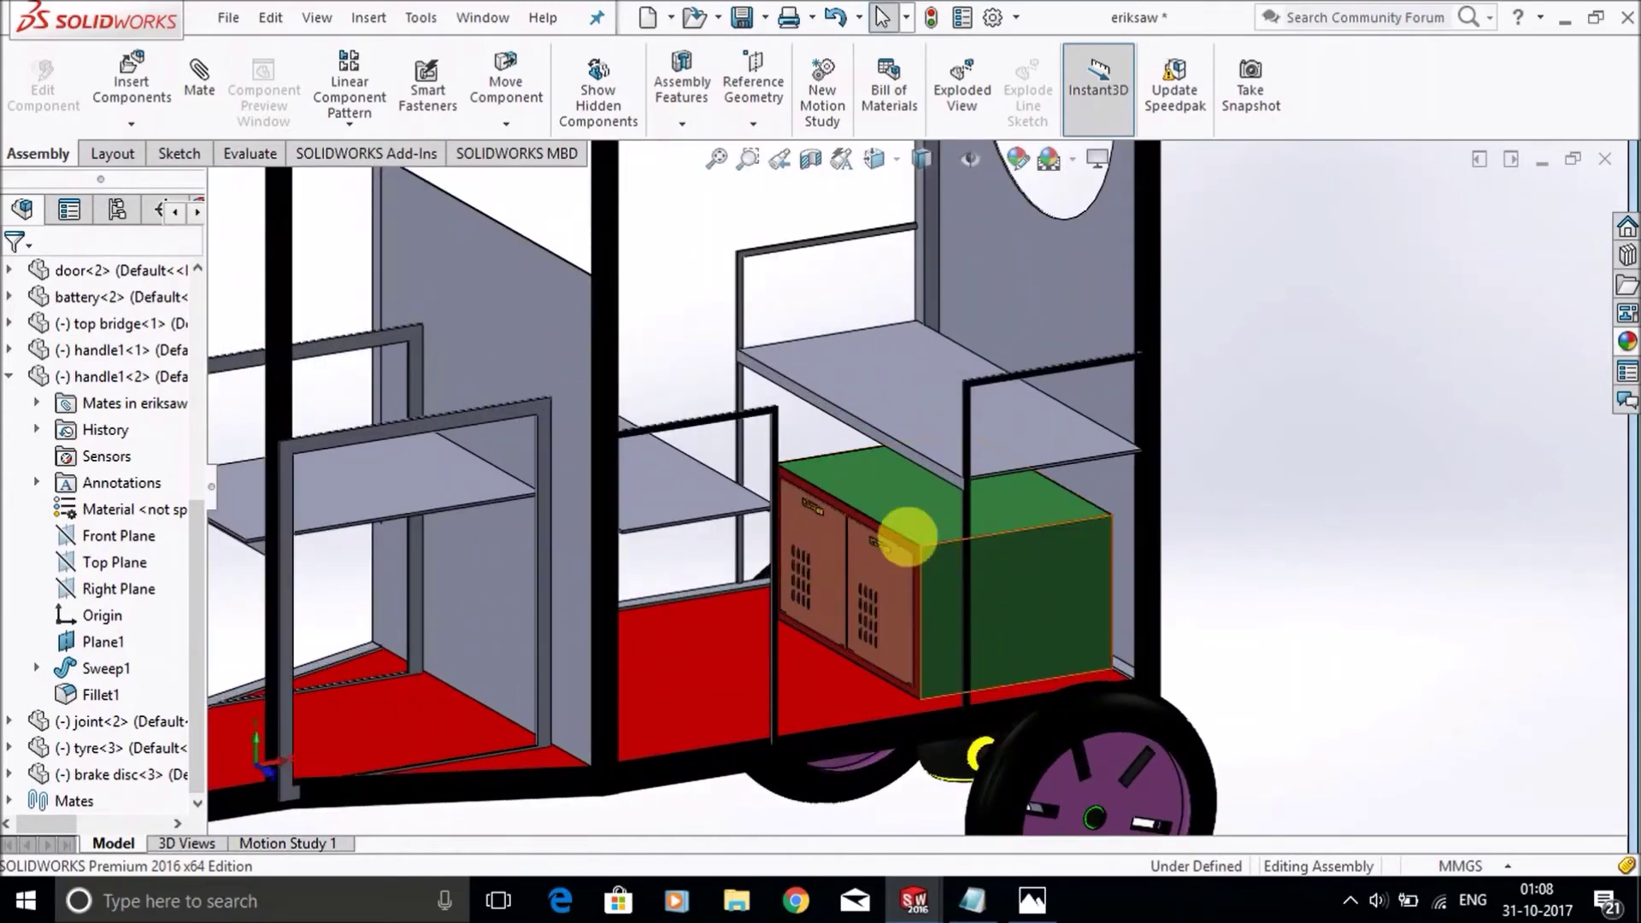
pyautogui.scroll(3, 832, 559)
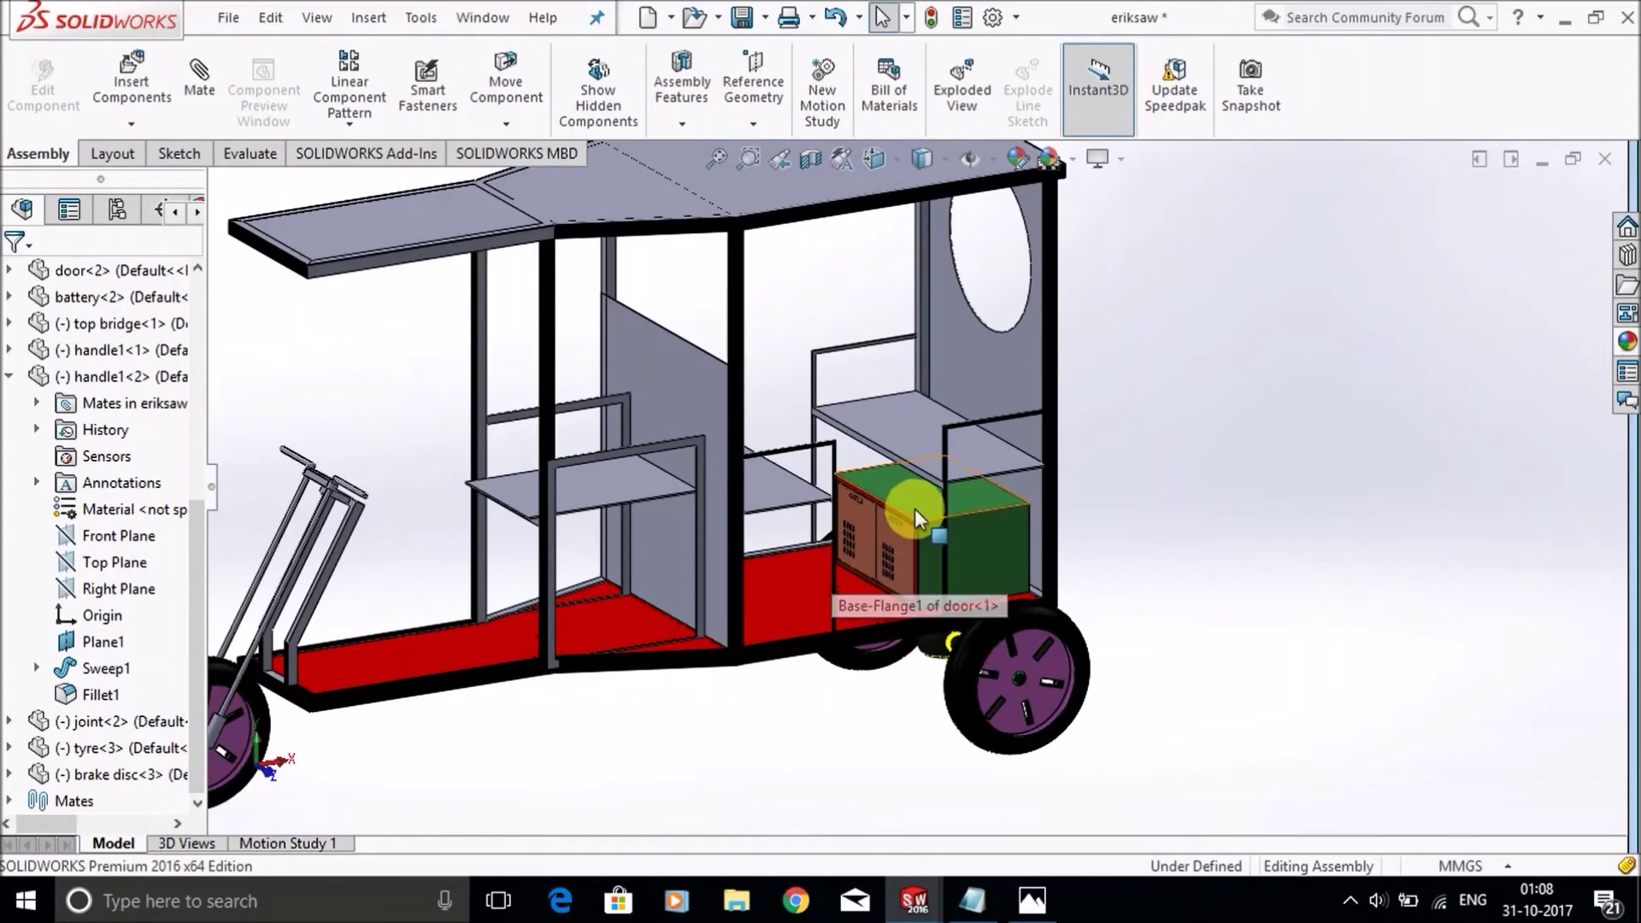
pyautogui.moveTo(1271, 638); pyautogui.dragTo(1130, 654, button='middle')
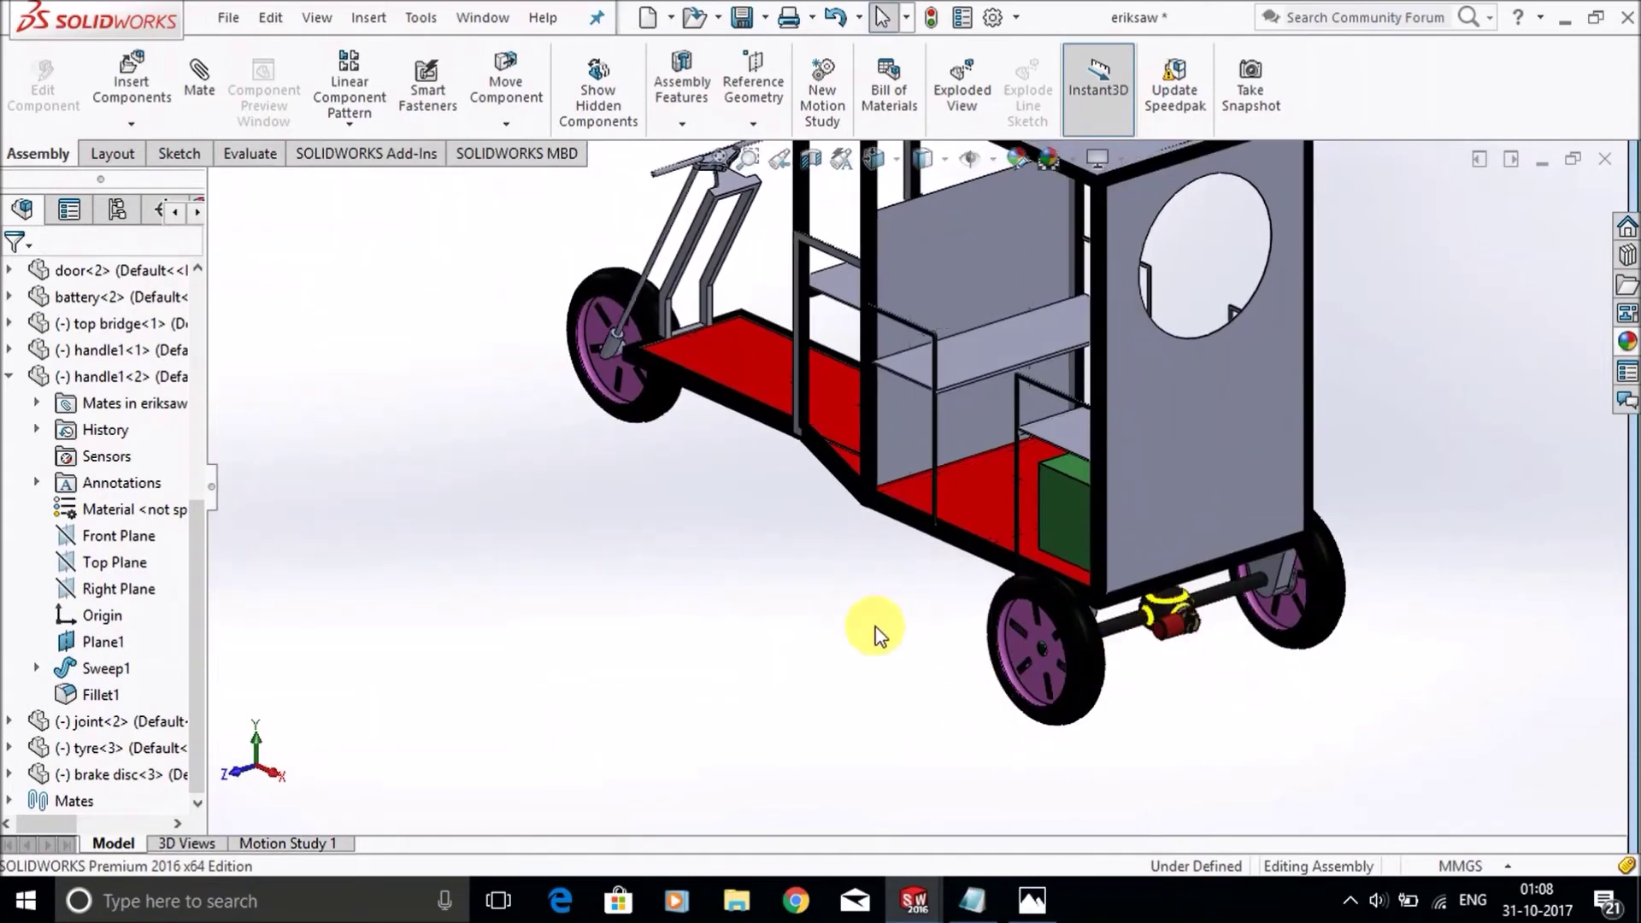
pyautogui.scroll(3, 931, 575)
pyautogui.scroll(2, 931, 571)
pyautogui.hotkey('ctrl', '1')
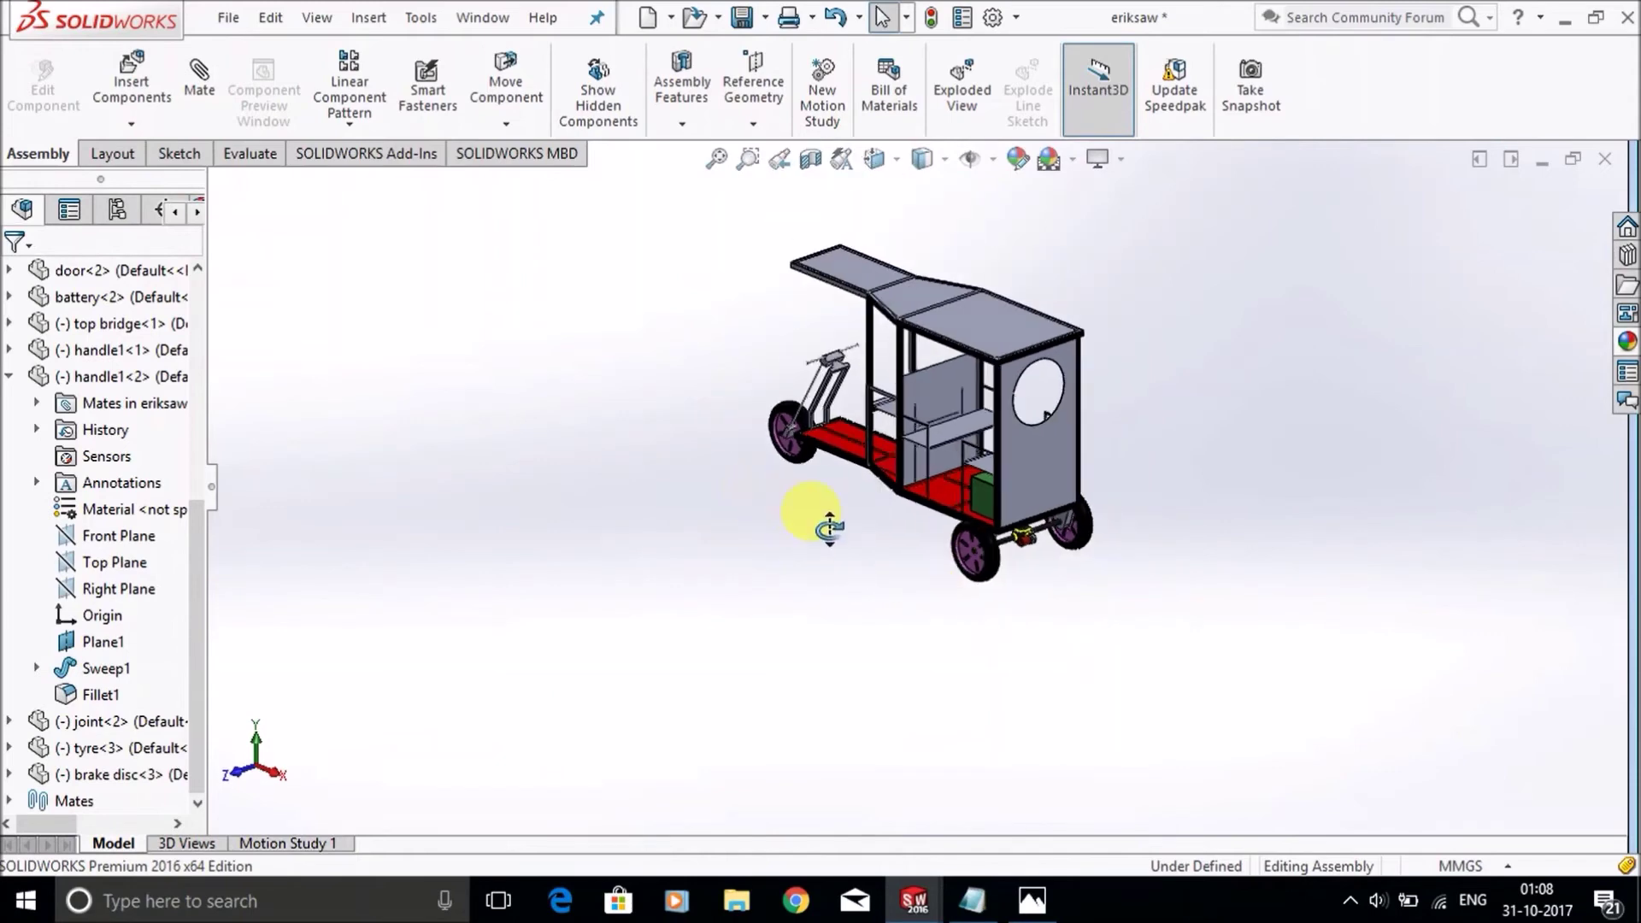
pyautogui.scroll(-5, 1007, 485)
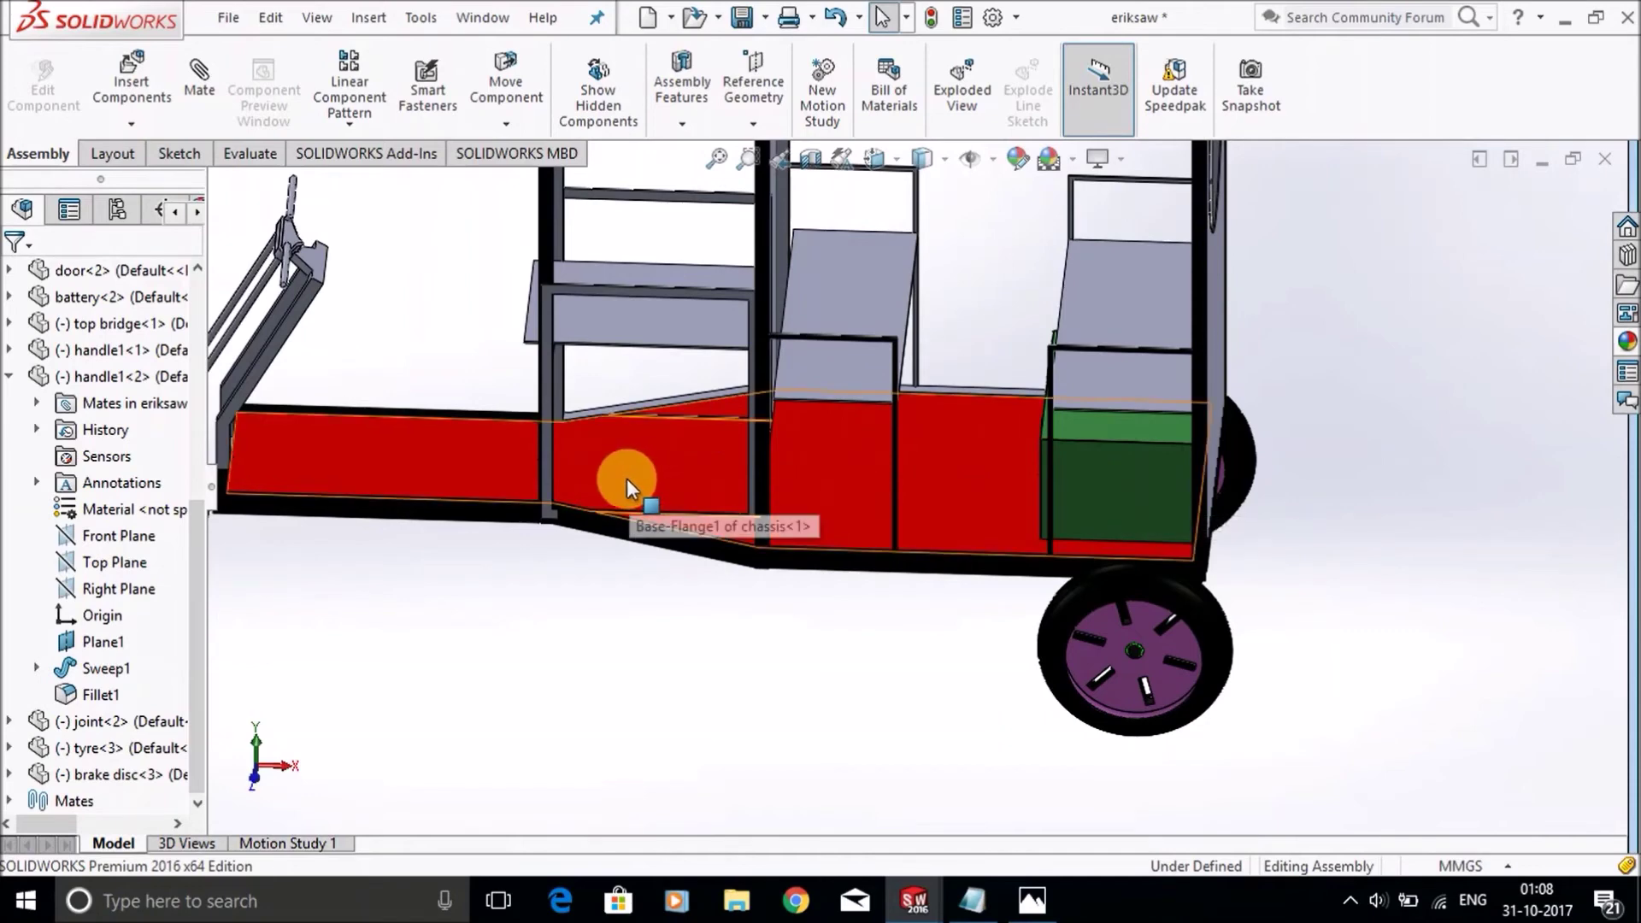
pyautogui.scroll(2, 627, 479)
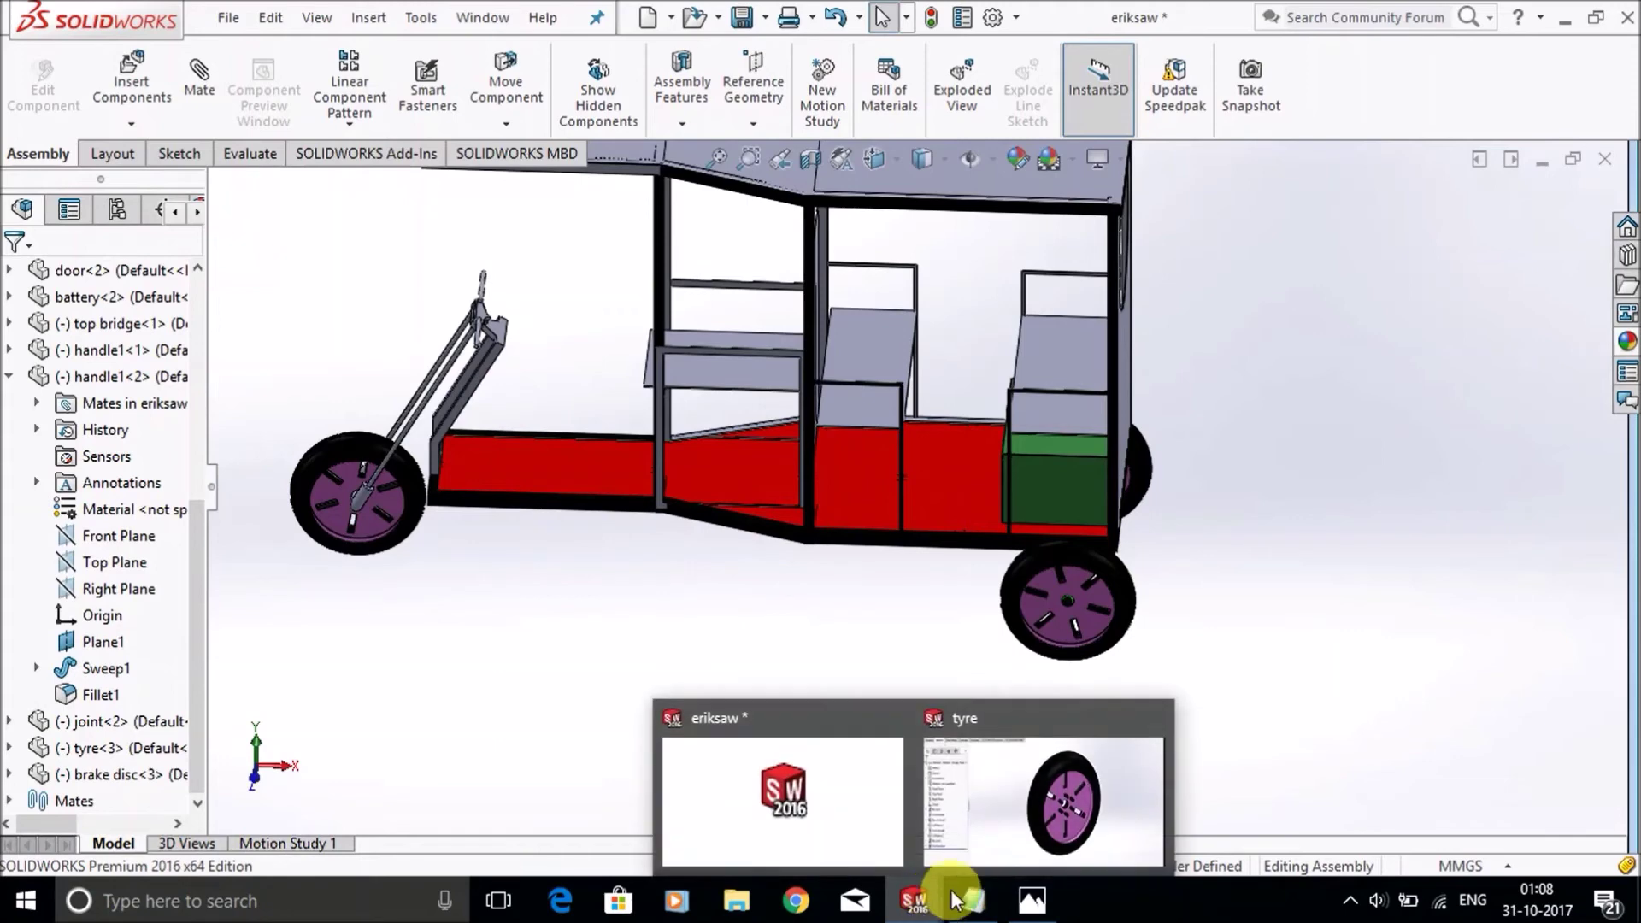
# Review the Notepad parts list, then return to the rickshaw assembly
pyautogui.moveTo(1014, 895)
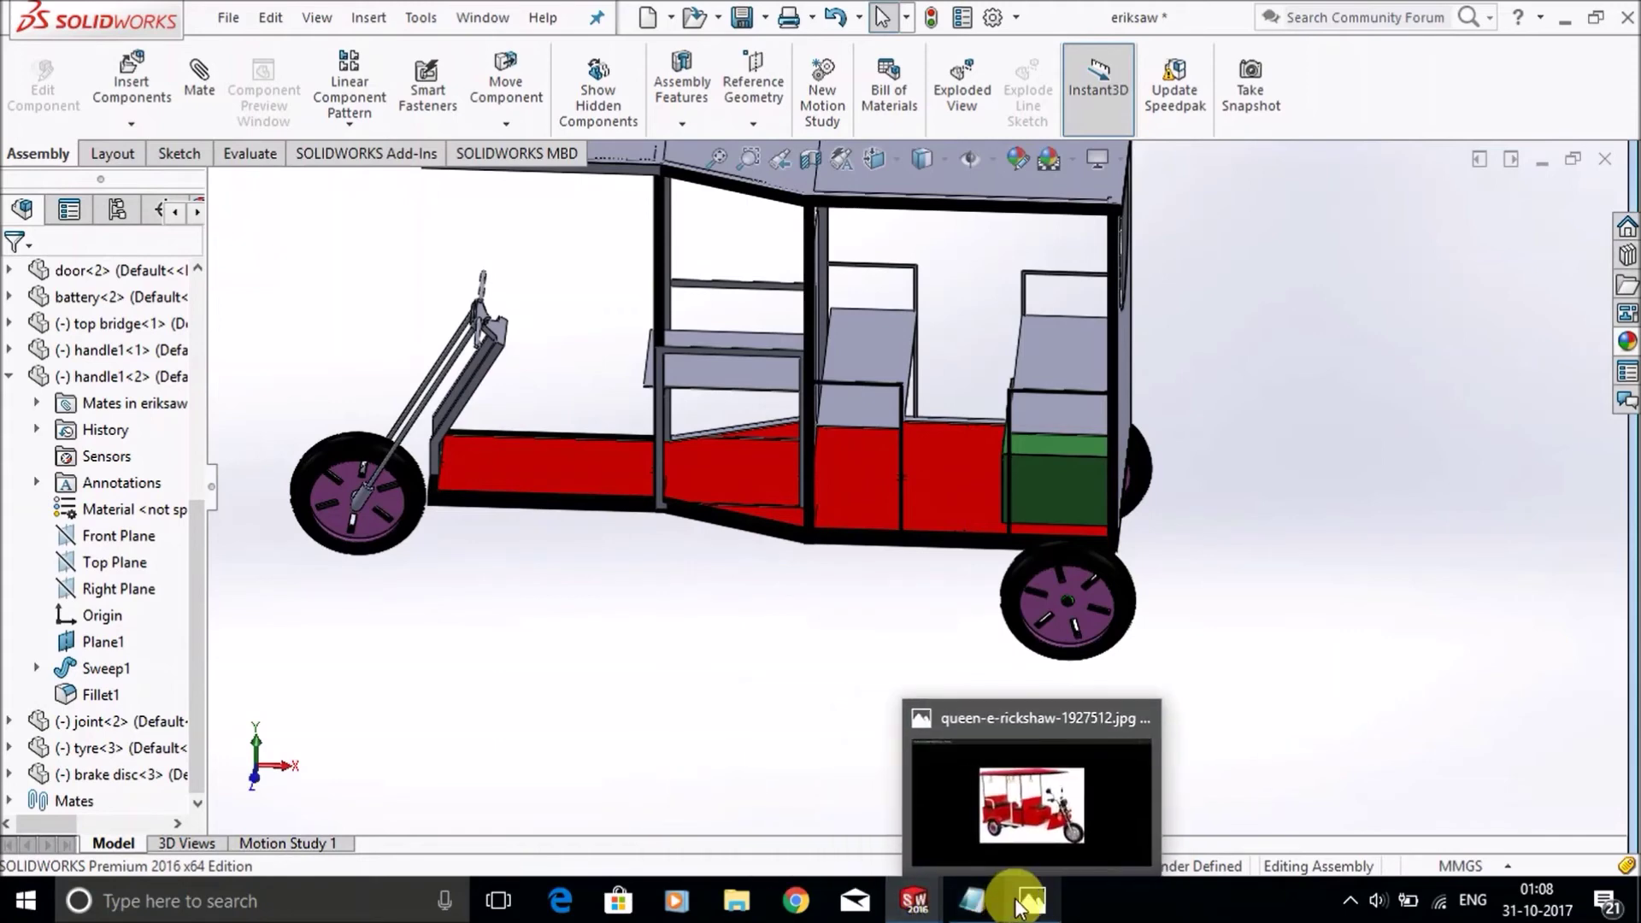
pyautogui.click(975, 899)
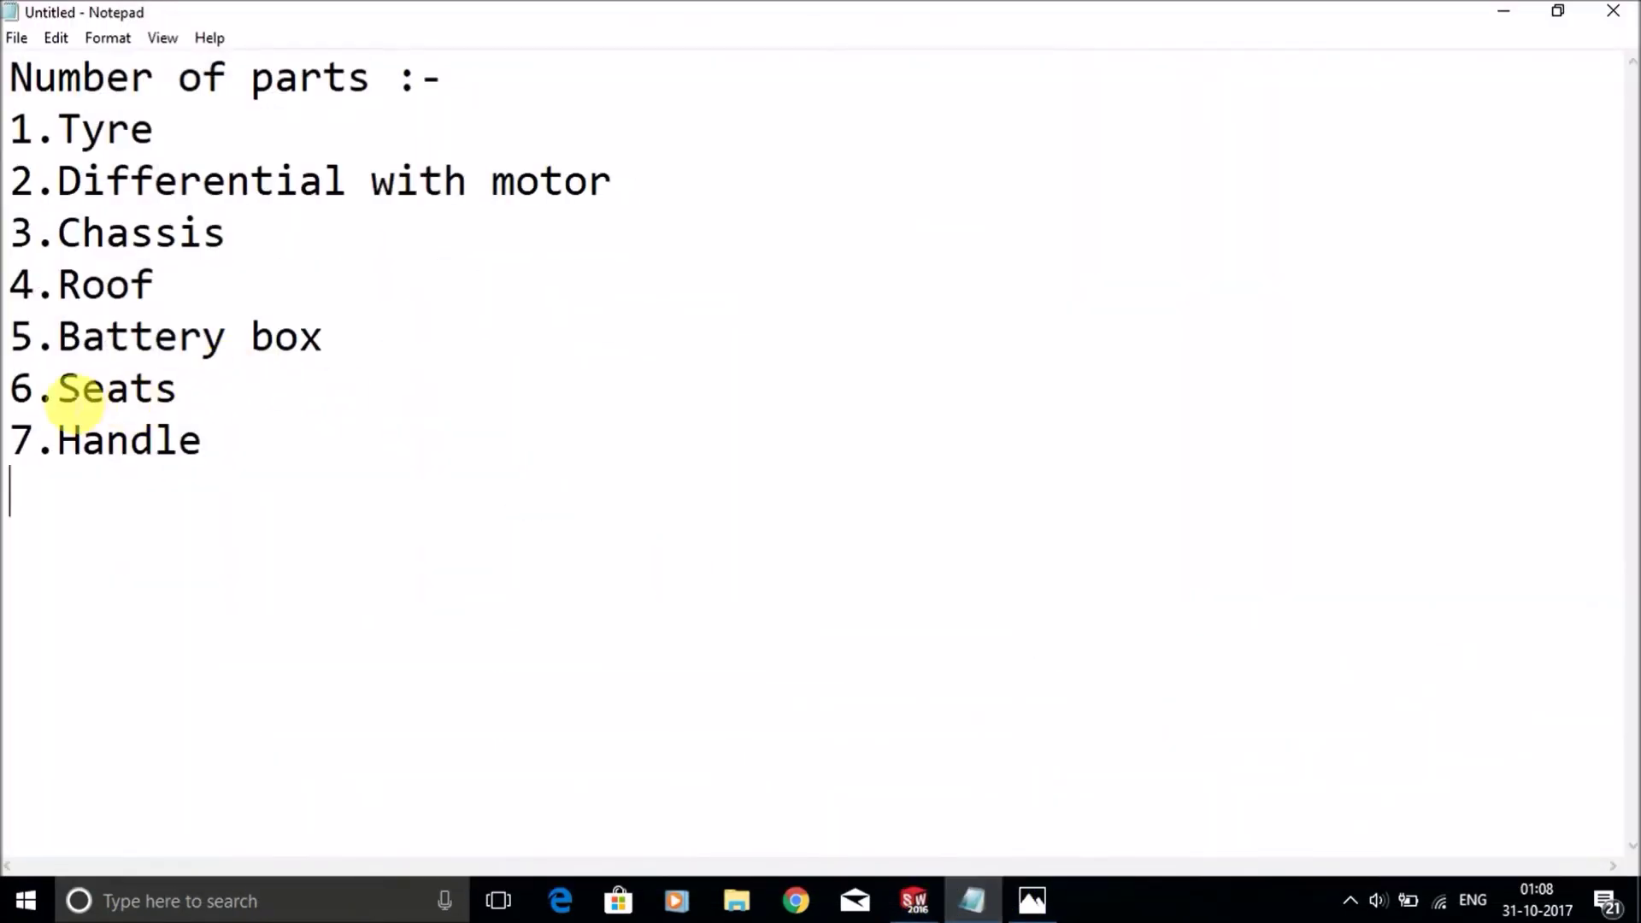
pyautogui.click(1502, 10)
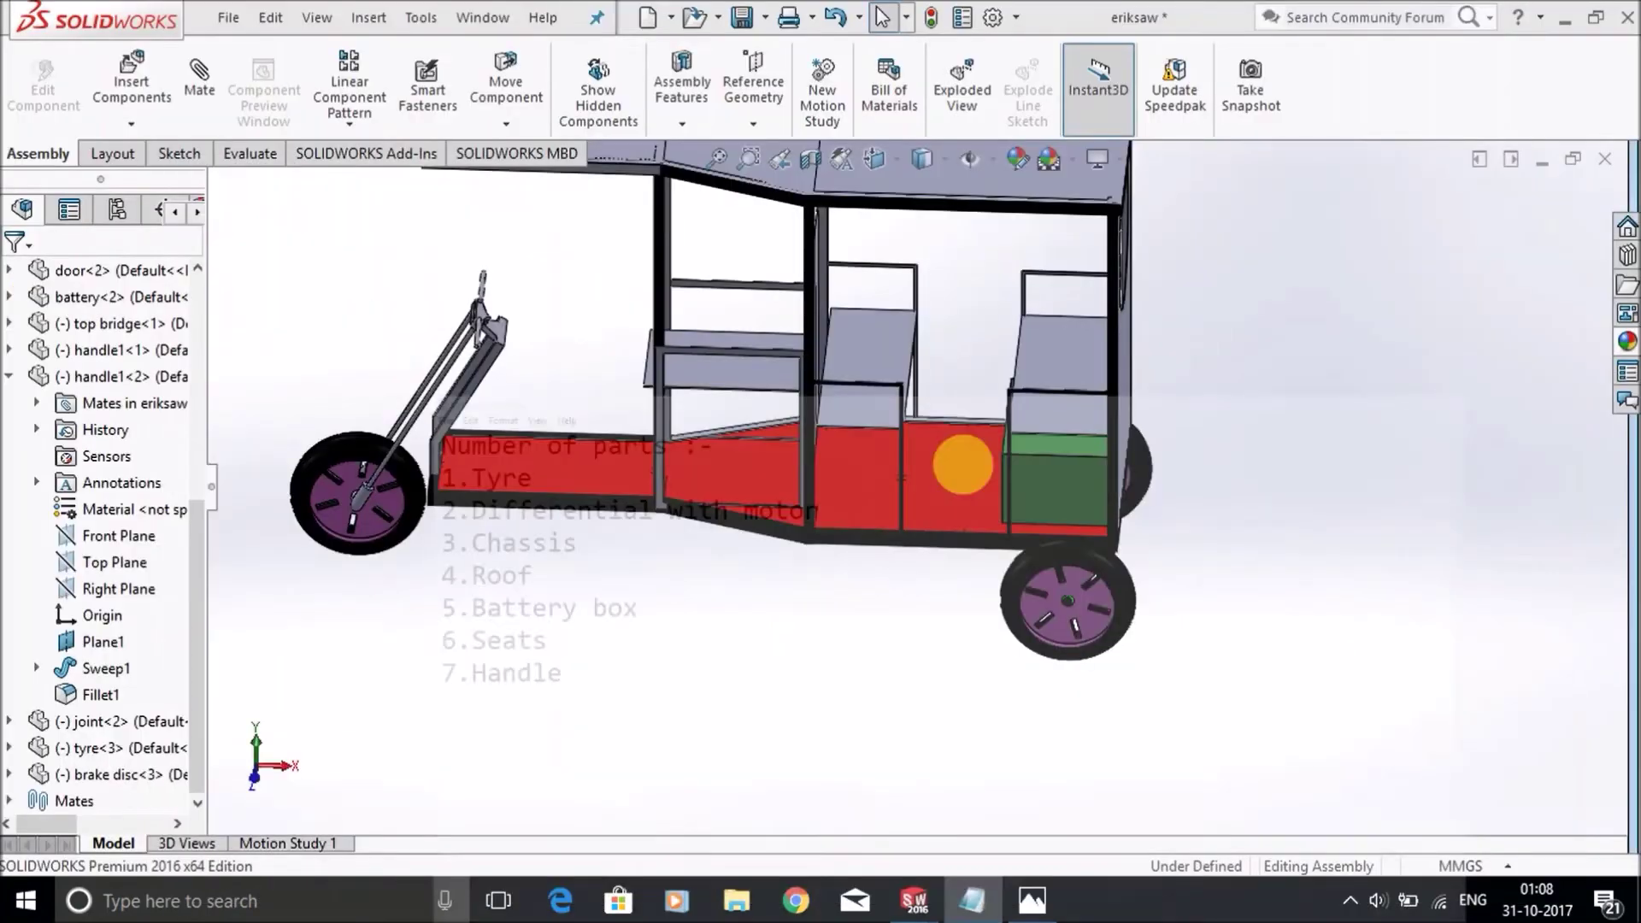
pyautogui.scroll(-5, 888, 412)
# Point out the seat back on the model, then review and minimize the parts list again
pyautogui.click(895, 340)
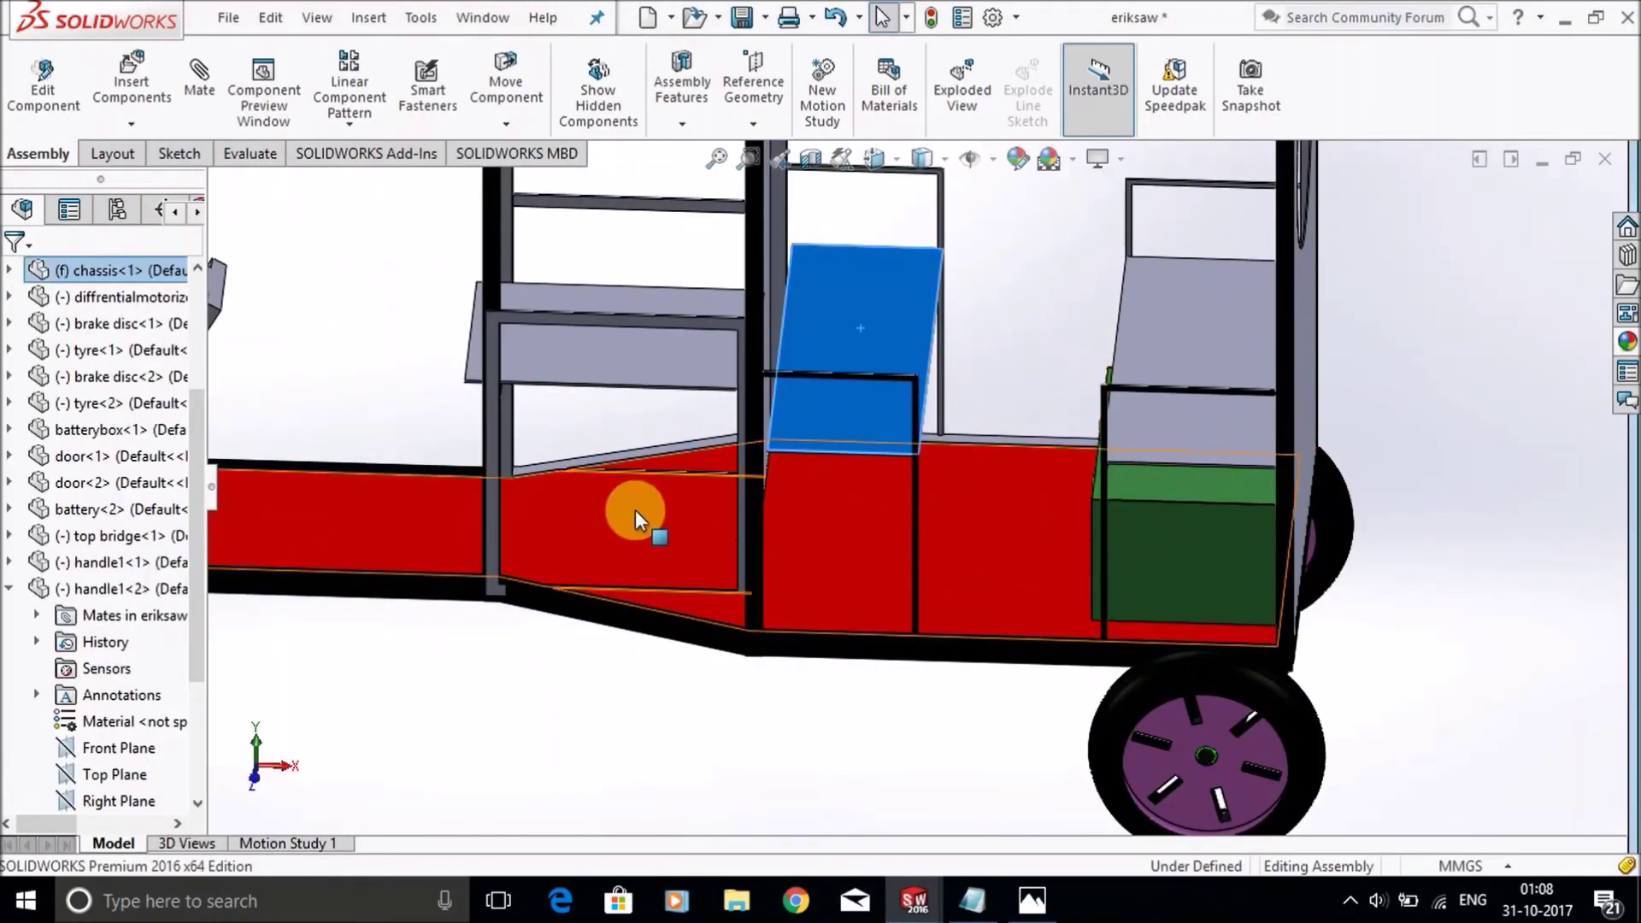
pyautogui.scroll(3, 763, 676)
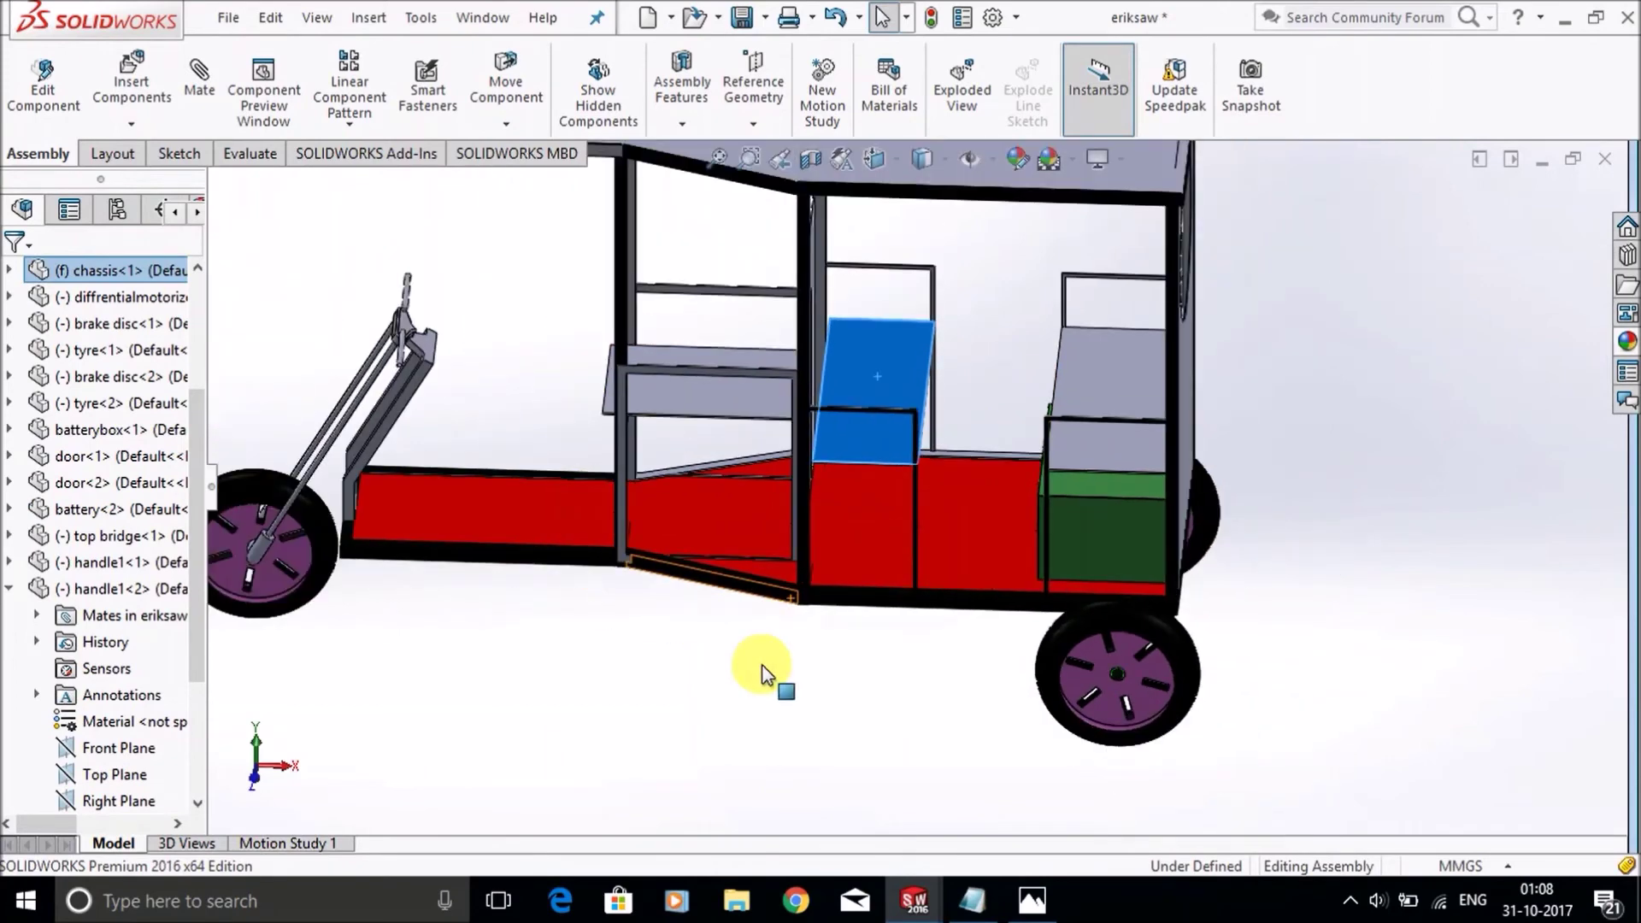
pyautogui.click(887, 756)
pyautogui.click(971, 900)
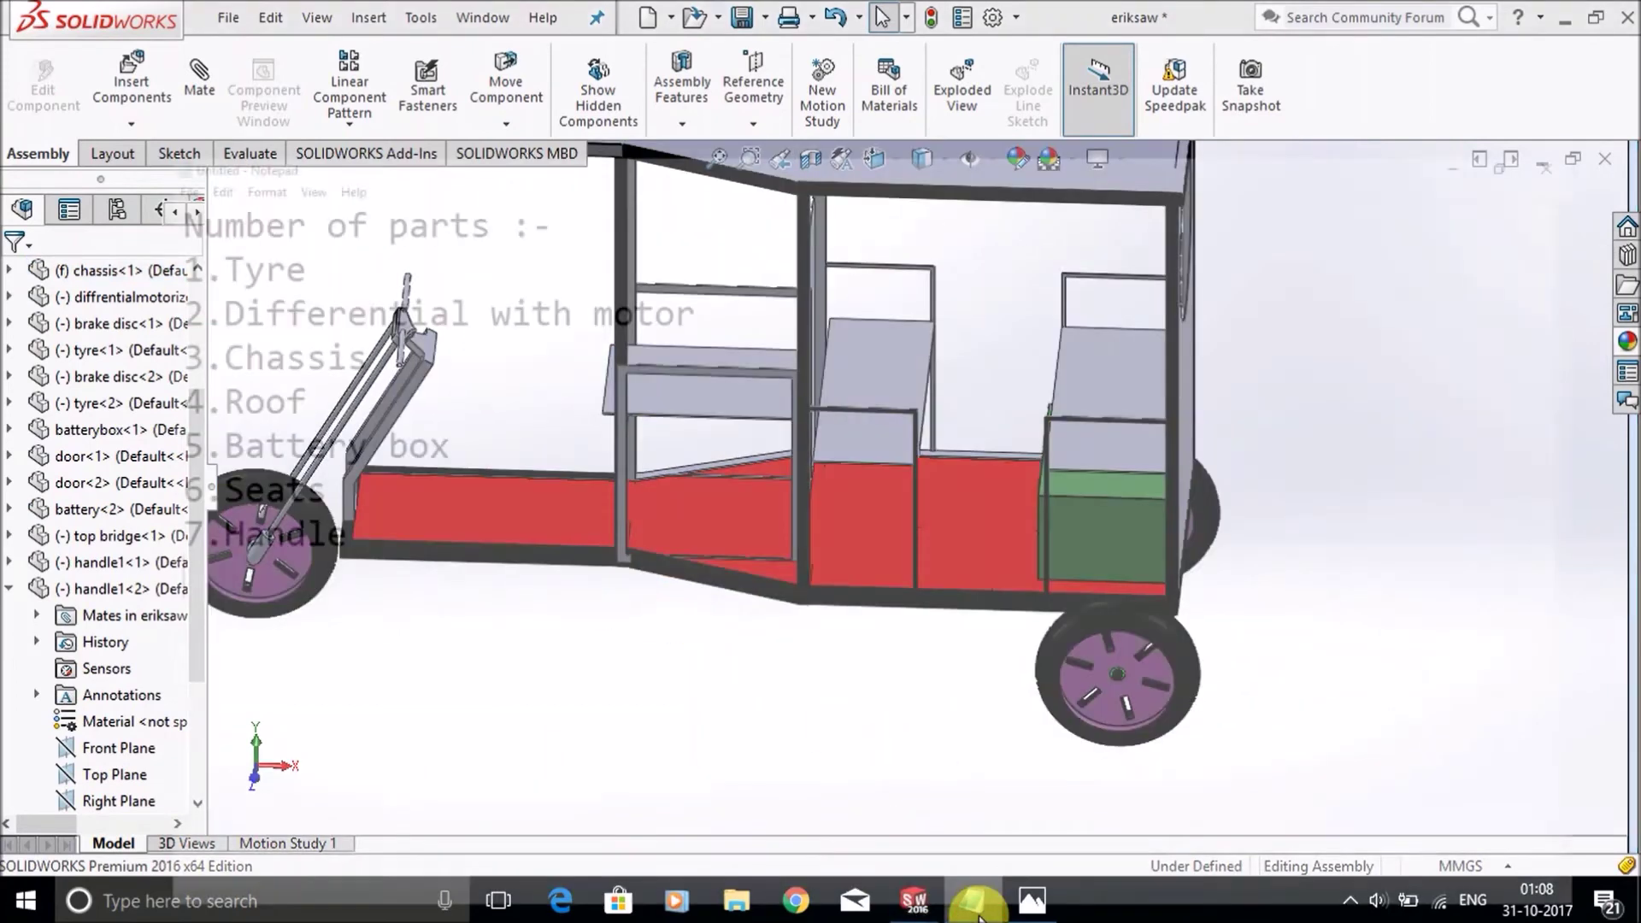
pyautogui.click(1505, 12)
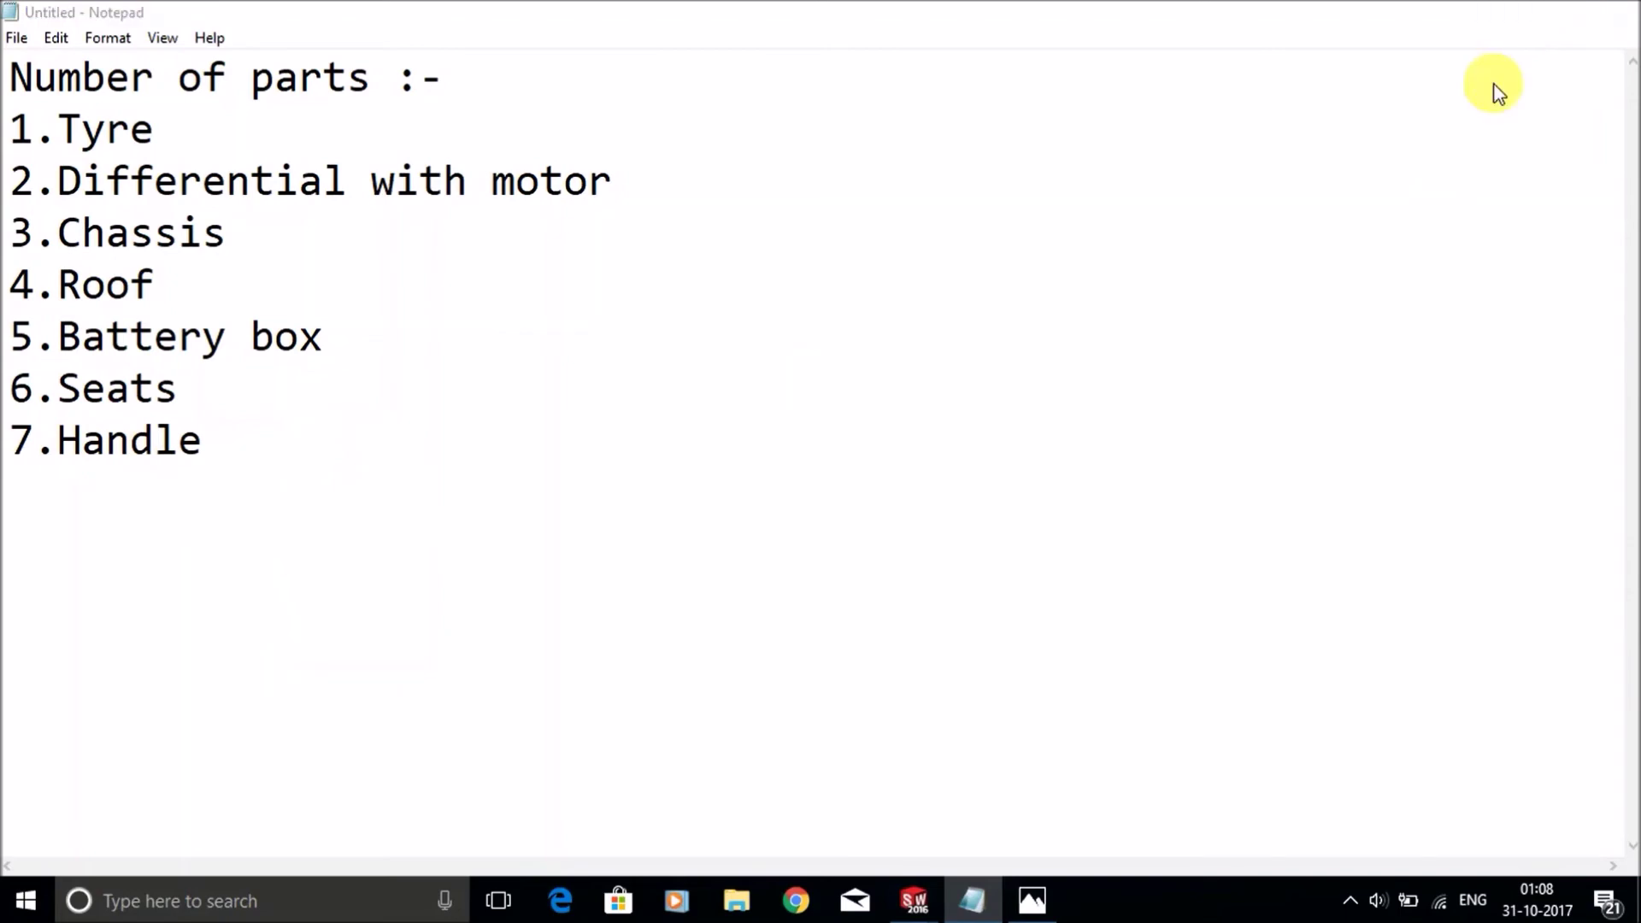
pyautogui.scroll(2, 535, 414)
# Orbit to a front view and drag the front handle and fork assembly to a new steering angle
pyautogui.scroll(-5, 758, 558)
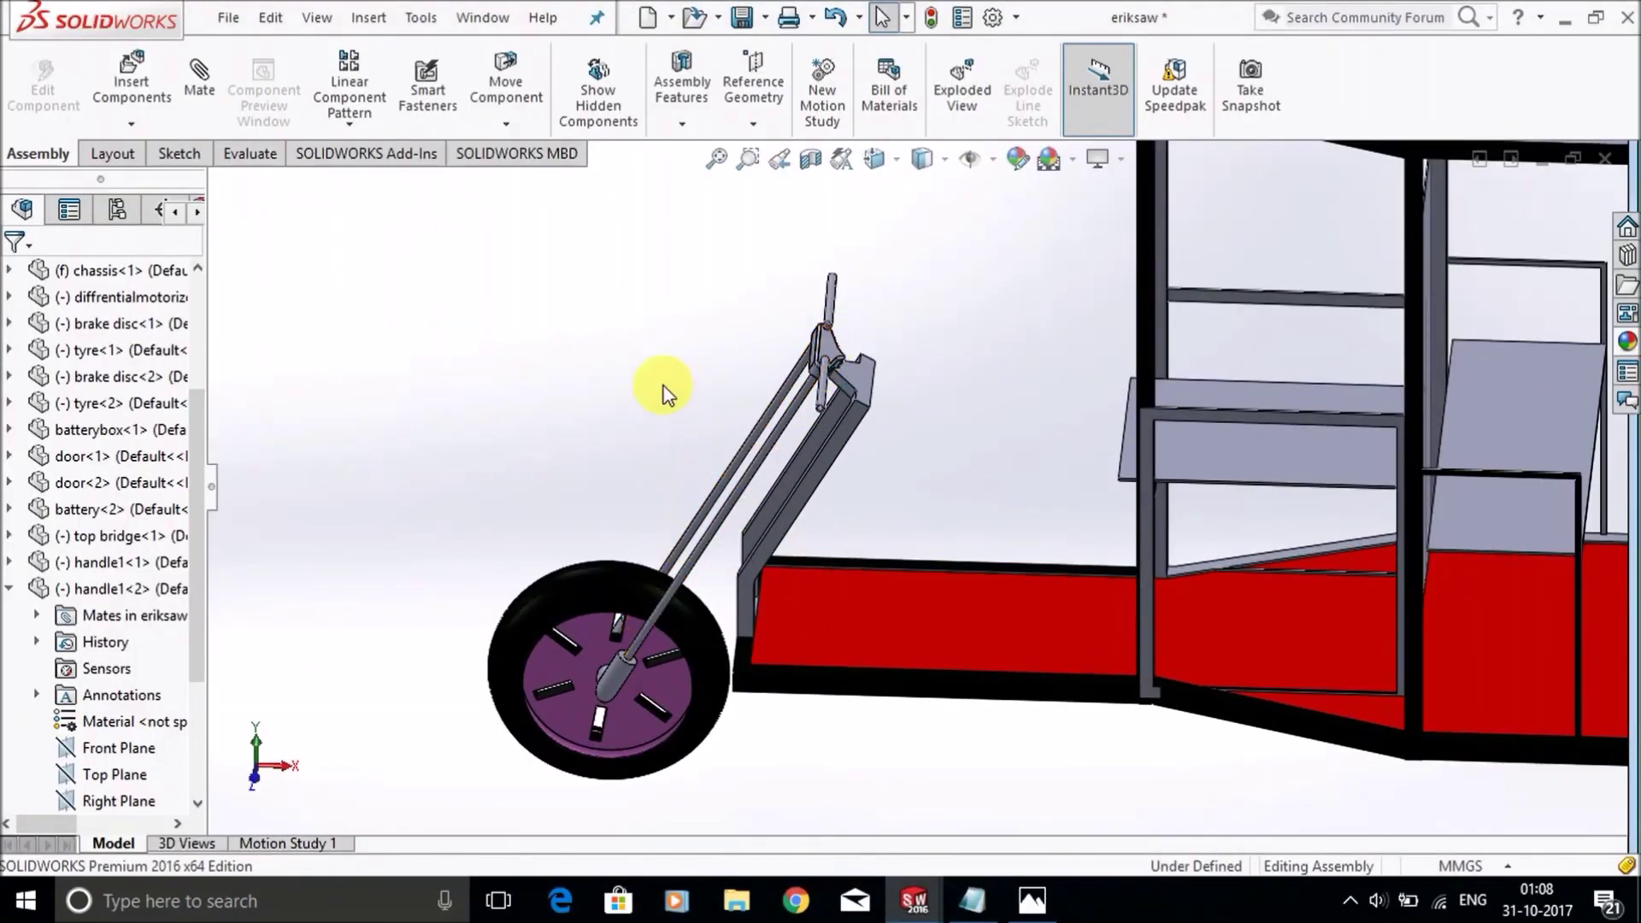
pyautogui.scroll(2, 621, 419)
pyautogui.moveTo(623, 439); pyautogui.dragTo(957, 577, button='middle')
pyautogui.scroll(-4, 1458, 532)
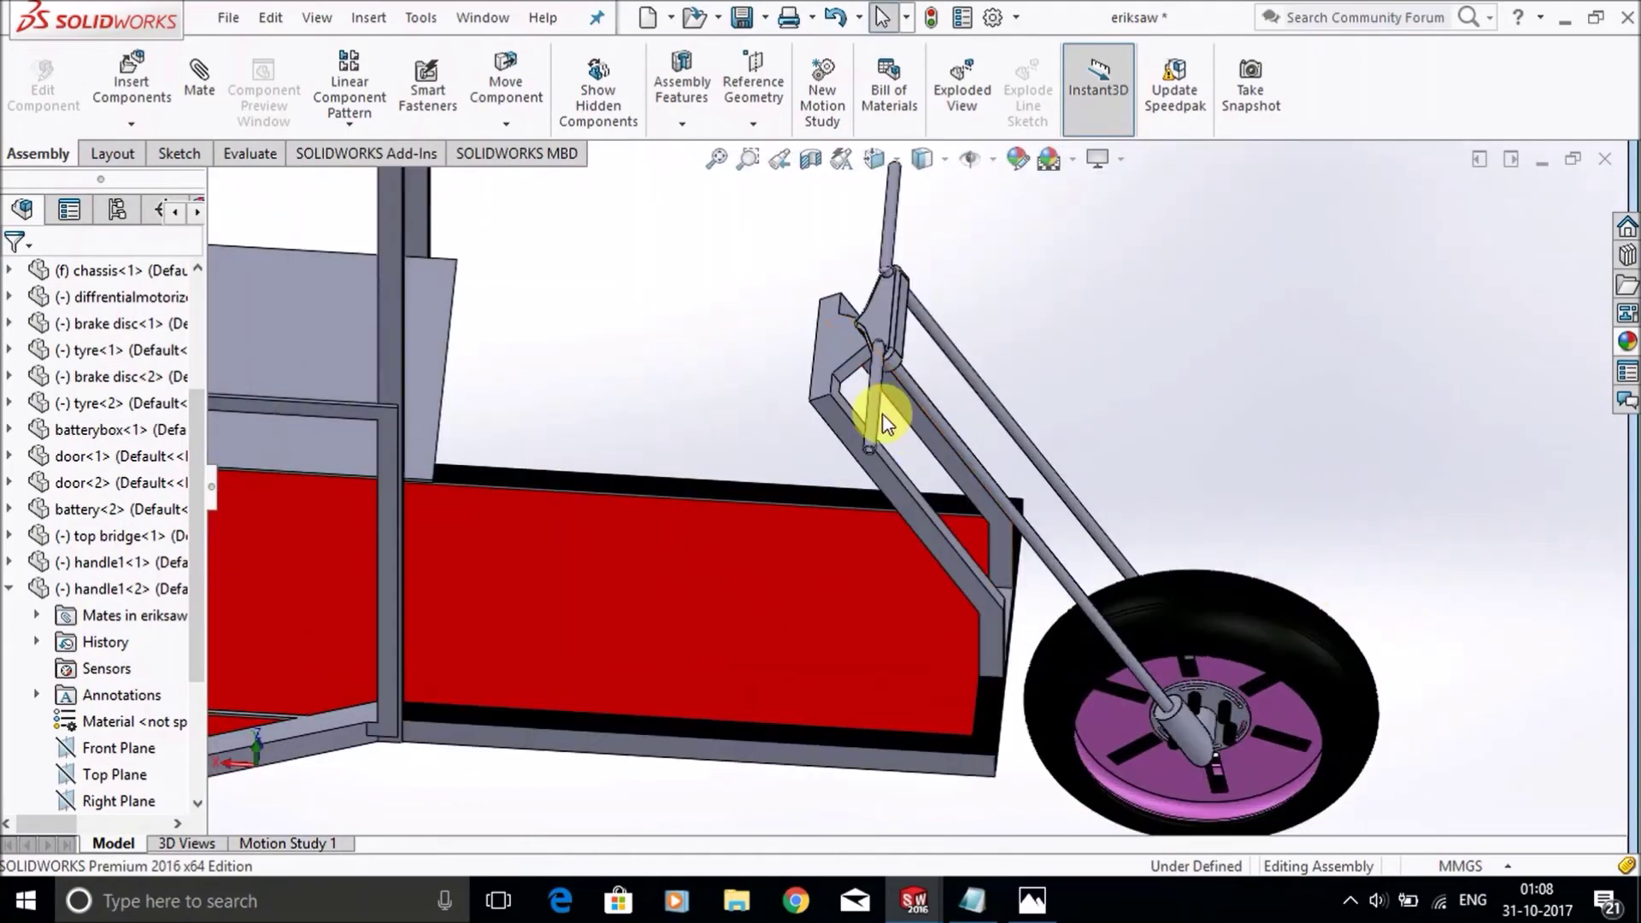
pyautogui.moveTo(870, 423); pyautogui.dragTo(868, 315)
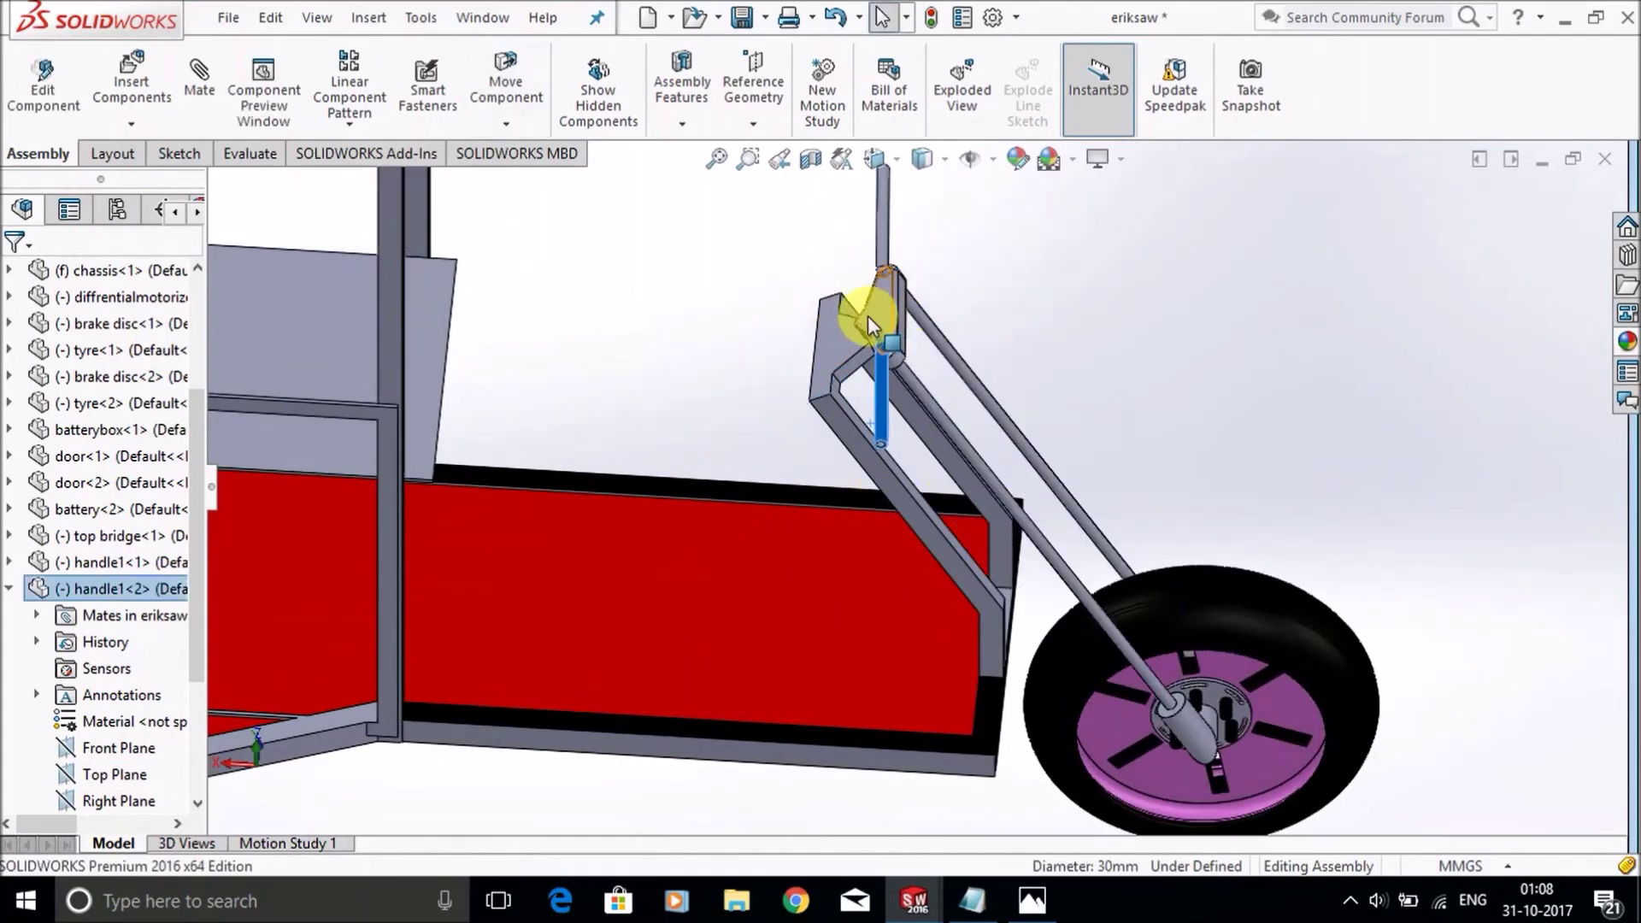
# Drag the handle1<2> rod and fork again so the rod tilts inside the steering bracket
pyautogui.click(1106, 304)
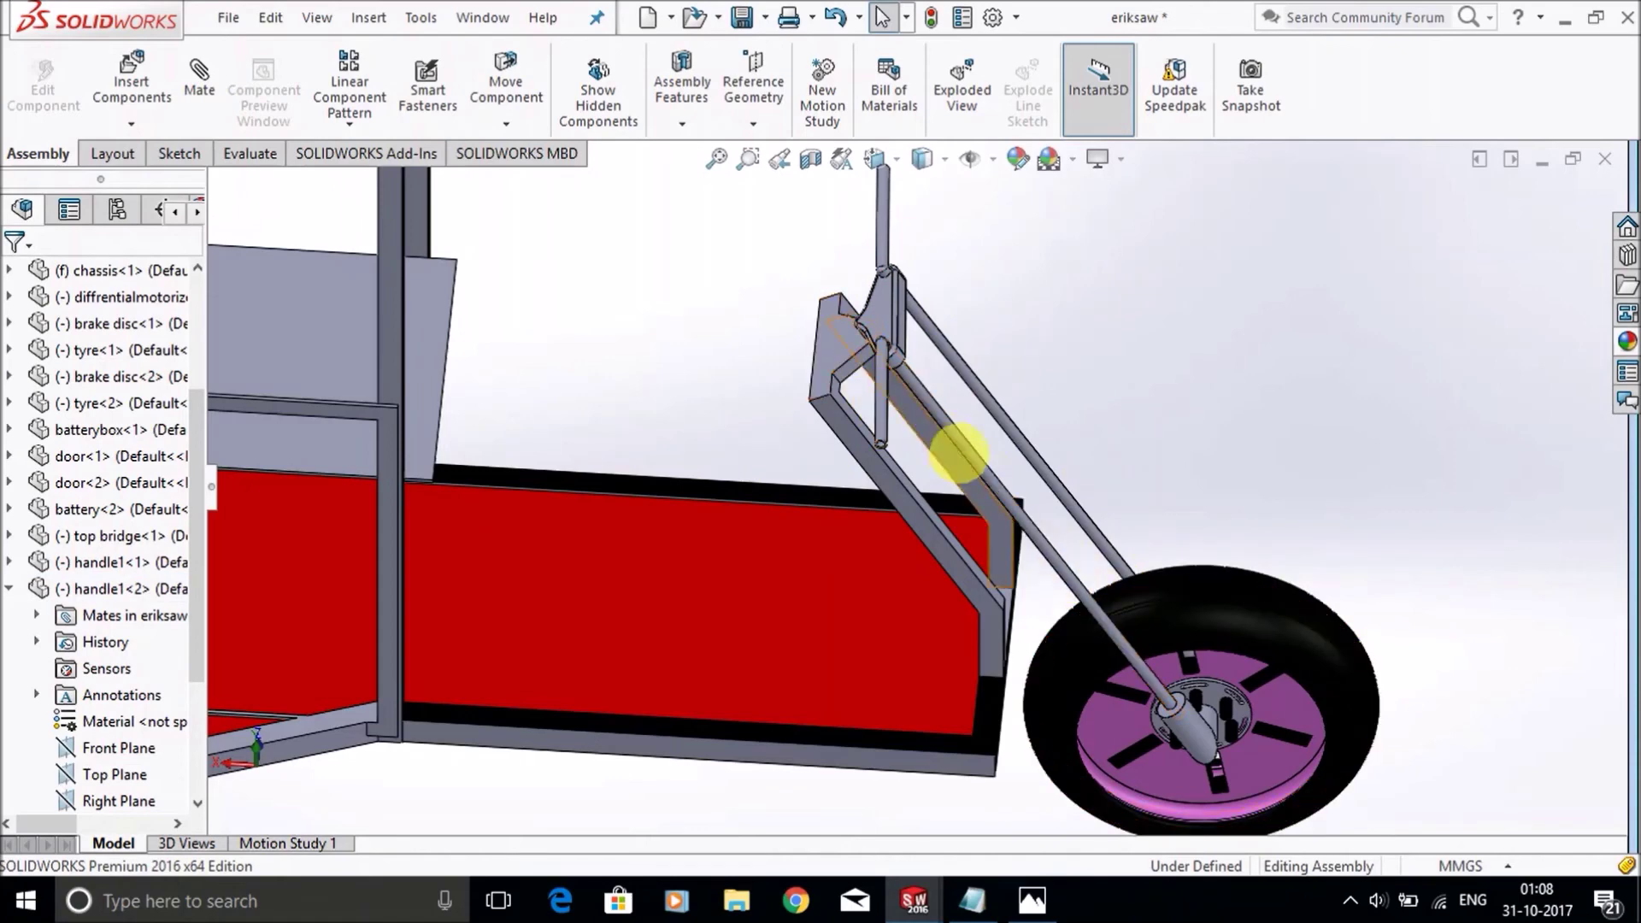
pyautogui.moveTo(1015, 440); pyautogui.dragTo(914, 363)
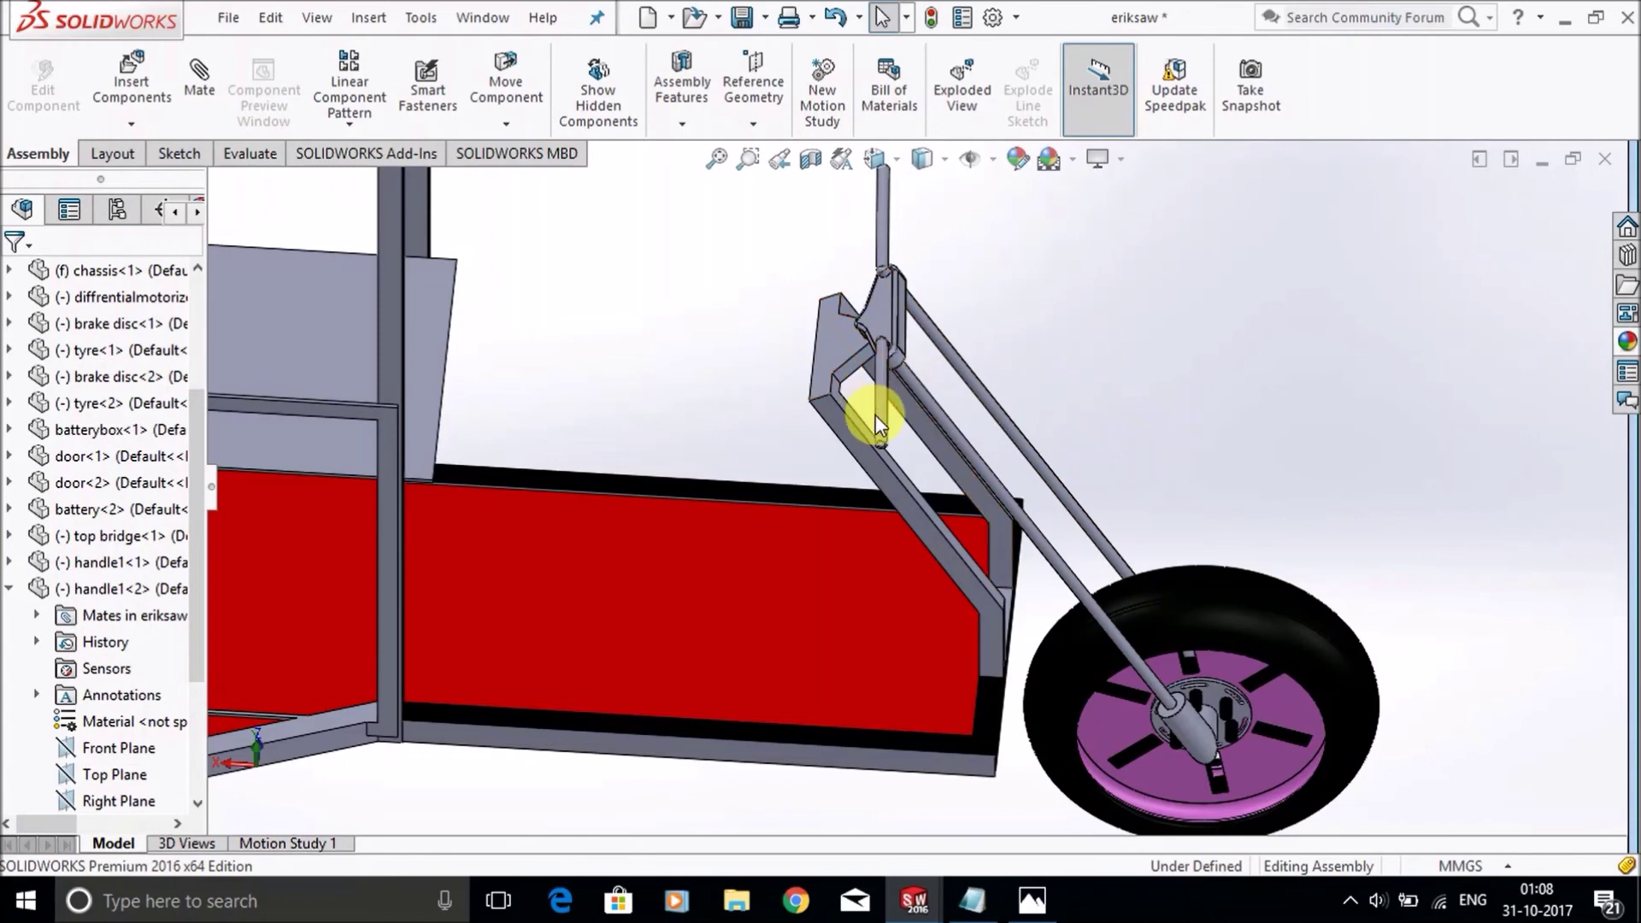
pyautogui.moveTo(879, 420); pyautogui.dragTo(1000, 329)
# Stop moving the handle assembly and zoom in around the handle hinge
pyautogui.press('Escape')
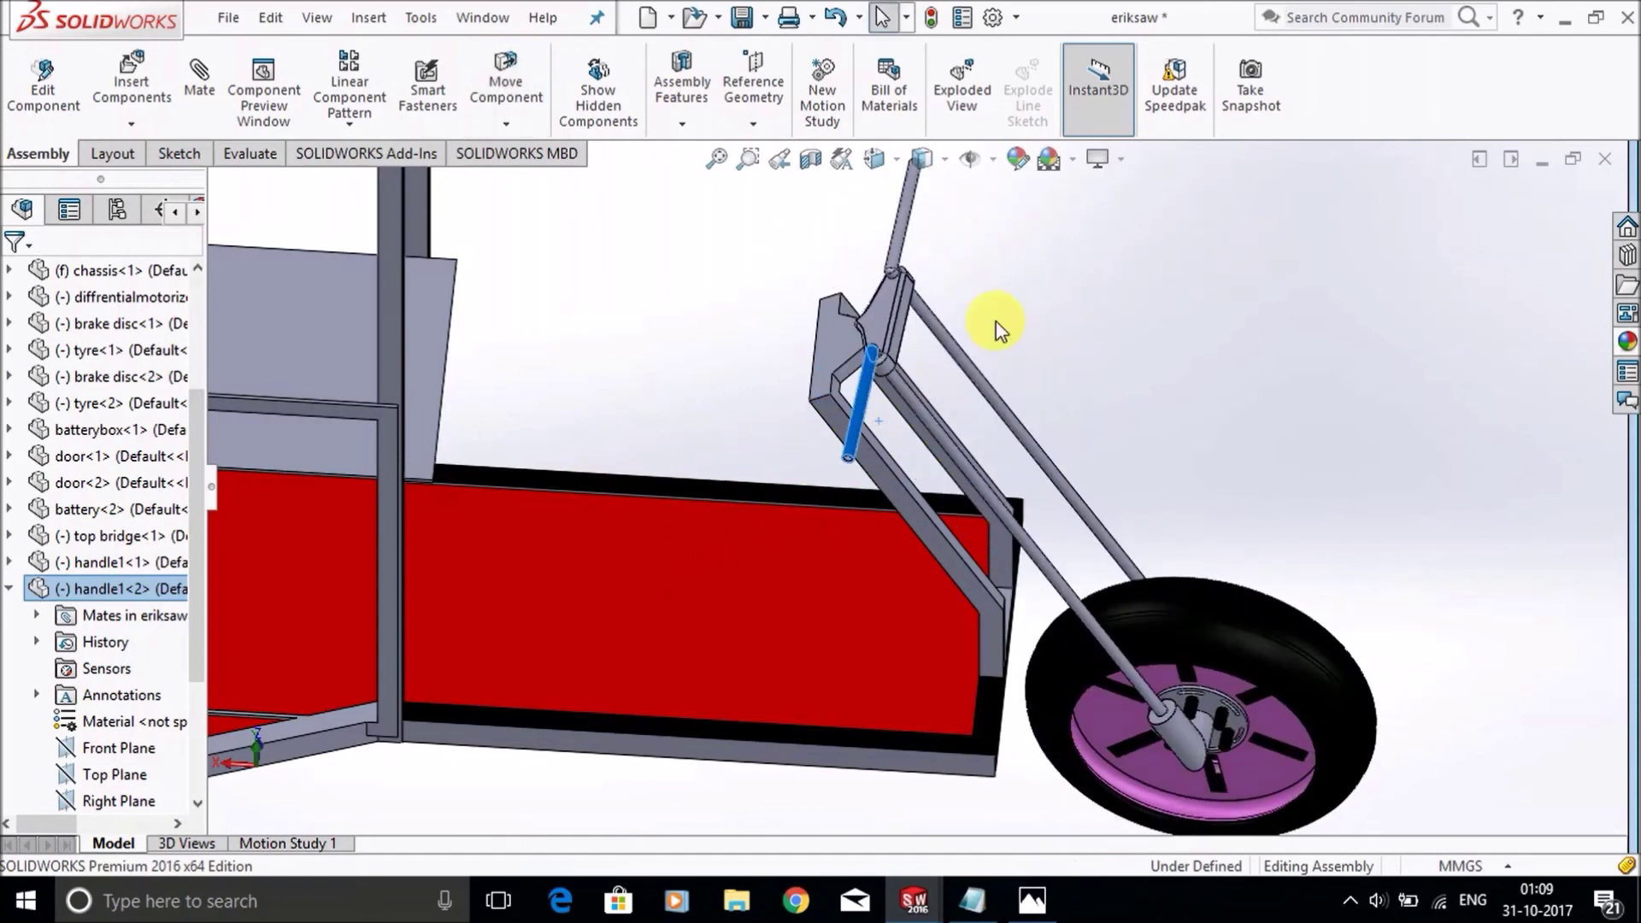
pyautogui.click(1000, 329)
pyautogui.scroll(8, 855, 323)
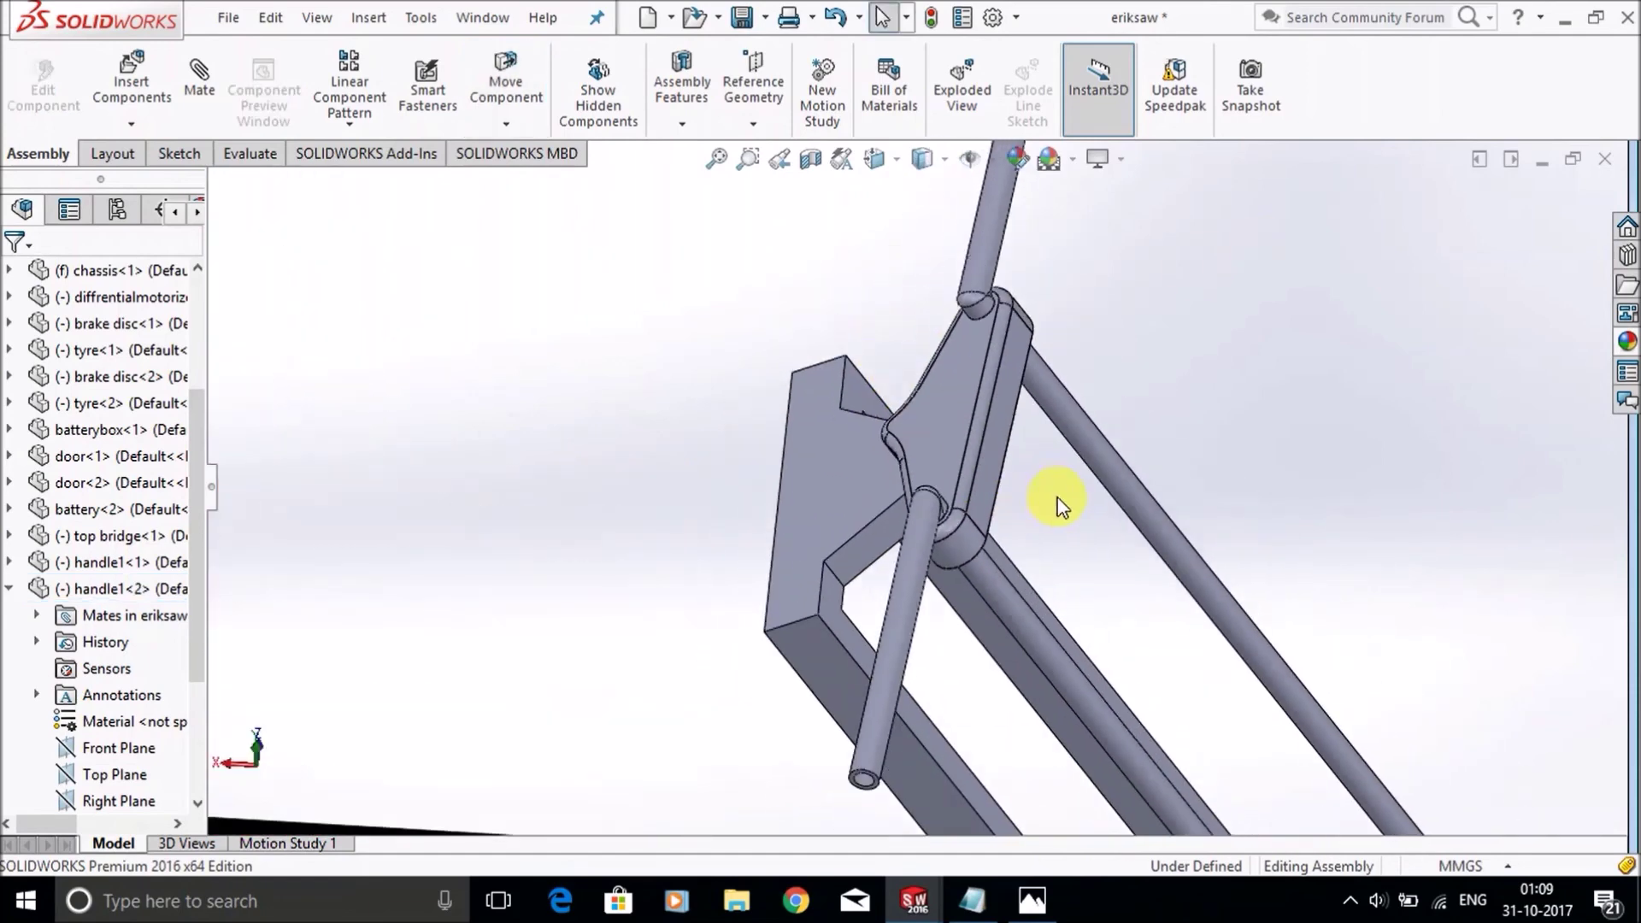
pyautogui.moveTo(1057, 505); pyautogui.dragTo(957, 393, button='middle')
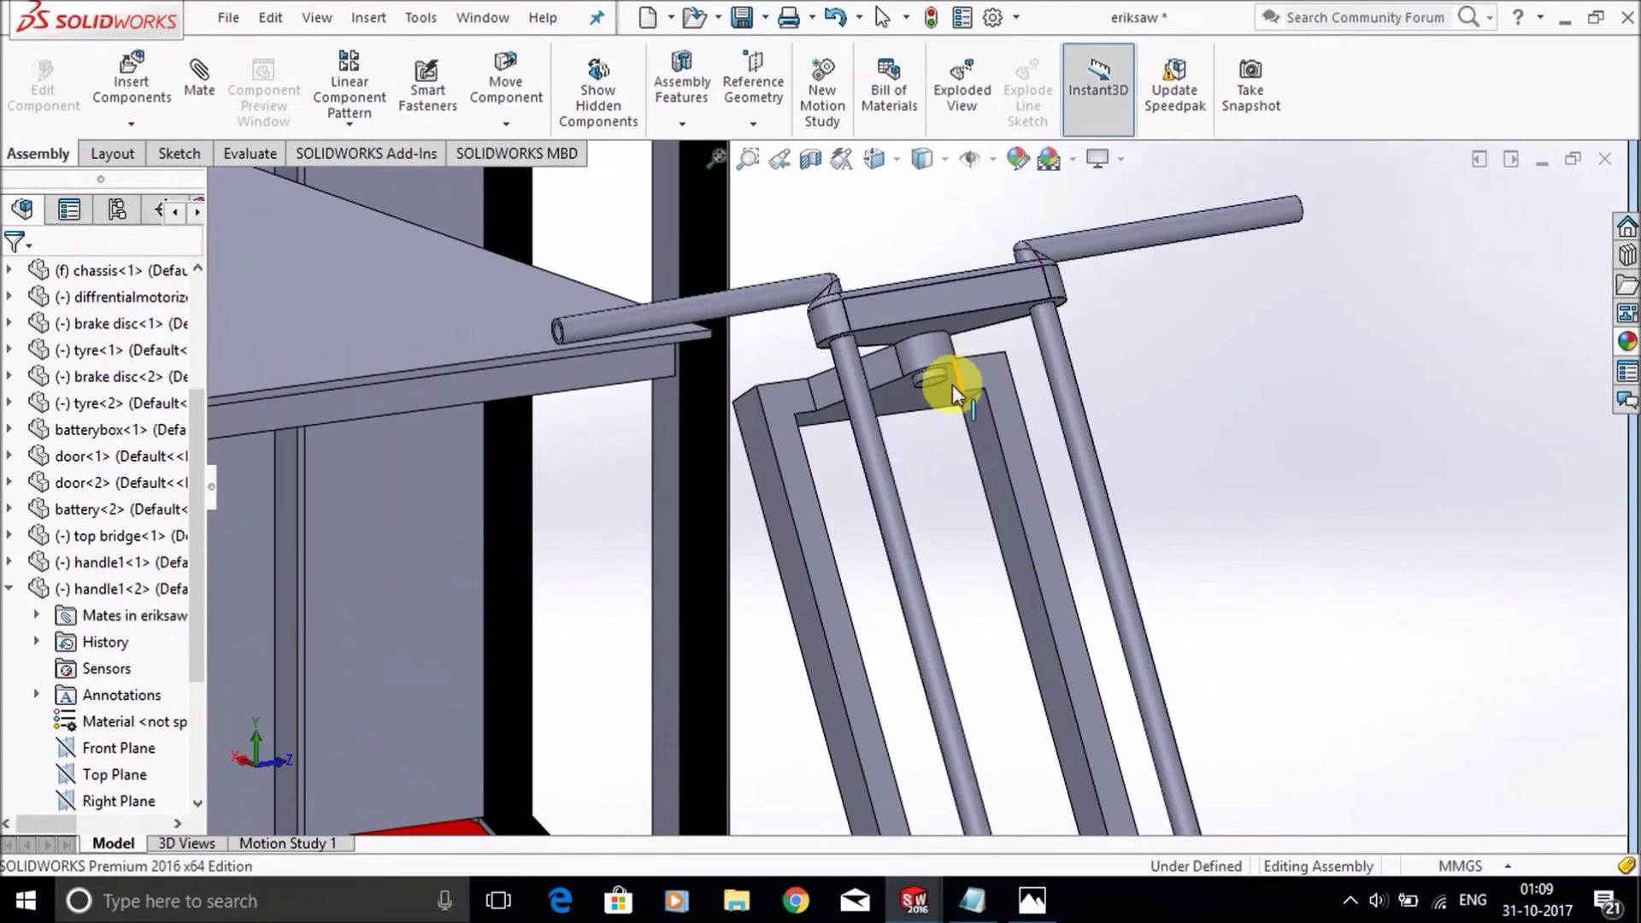
pyautogui.scroll(8, 948, 385)
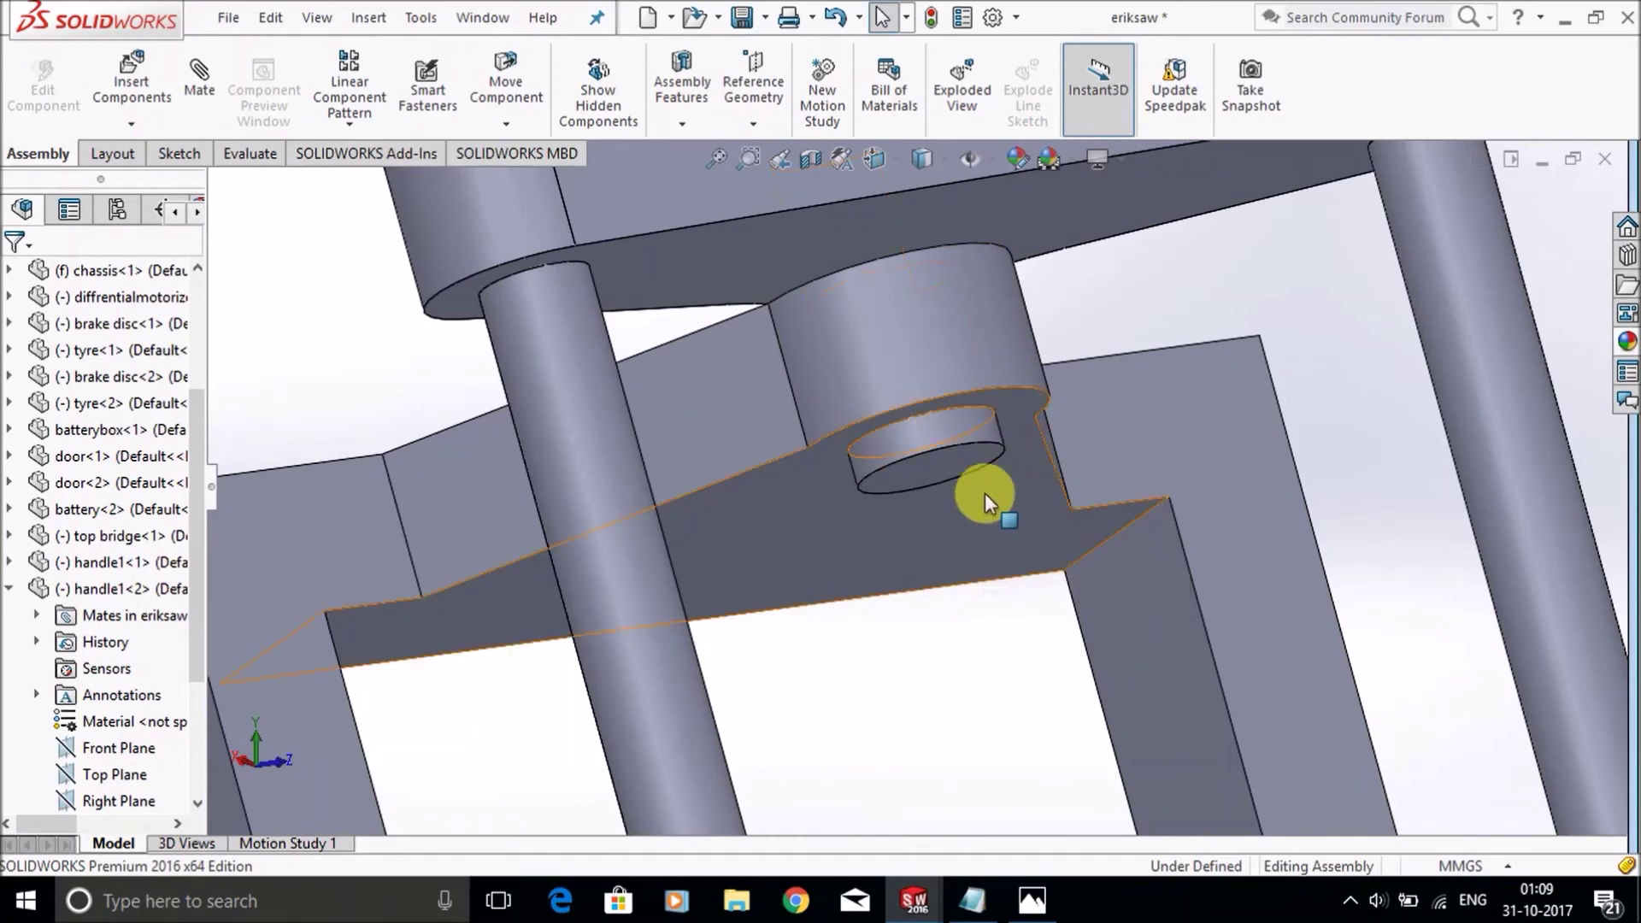
pyautogui.scroll(-5, 984, 480)
pyautogui.scroll(2, 915, 450)
# Rotate the Sweep1 handlebar tube about its steering column, then view the whole three-wheeler
pyautogui.click(722, 405)
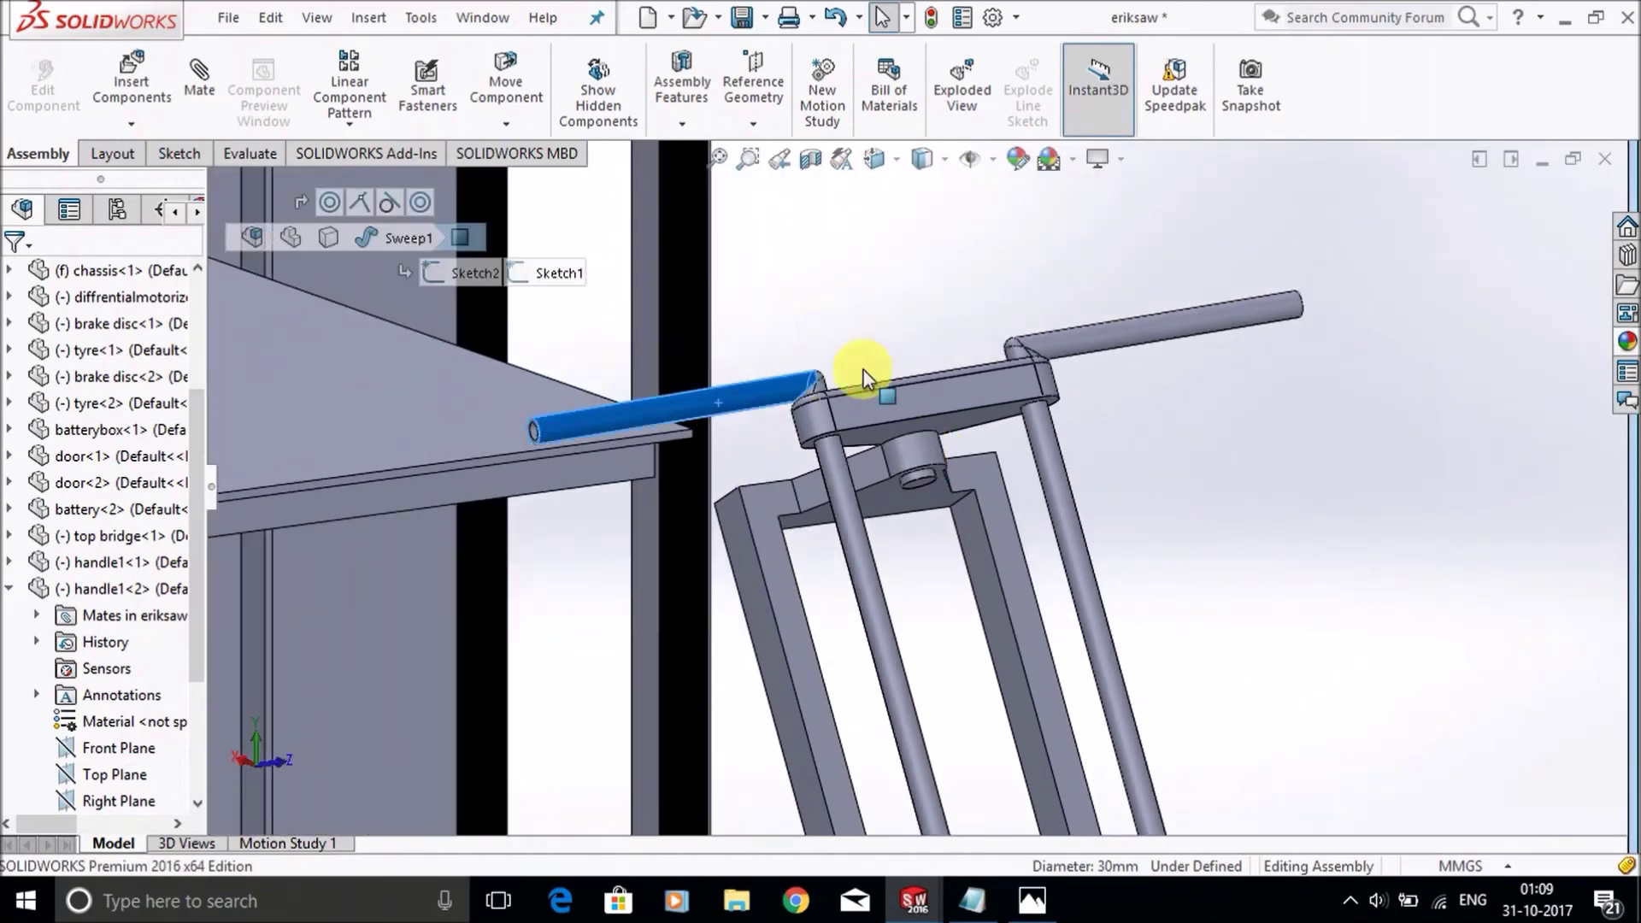
pyautogui.moveTo(863, 376); pyautogui.dragTo(1145, 436)
pyautogui.click(1256, 568)
pyautogui.scroll(-2, 1145, 586)
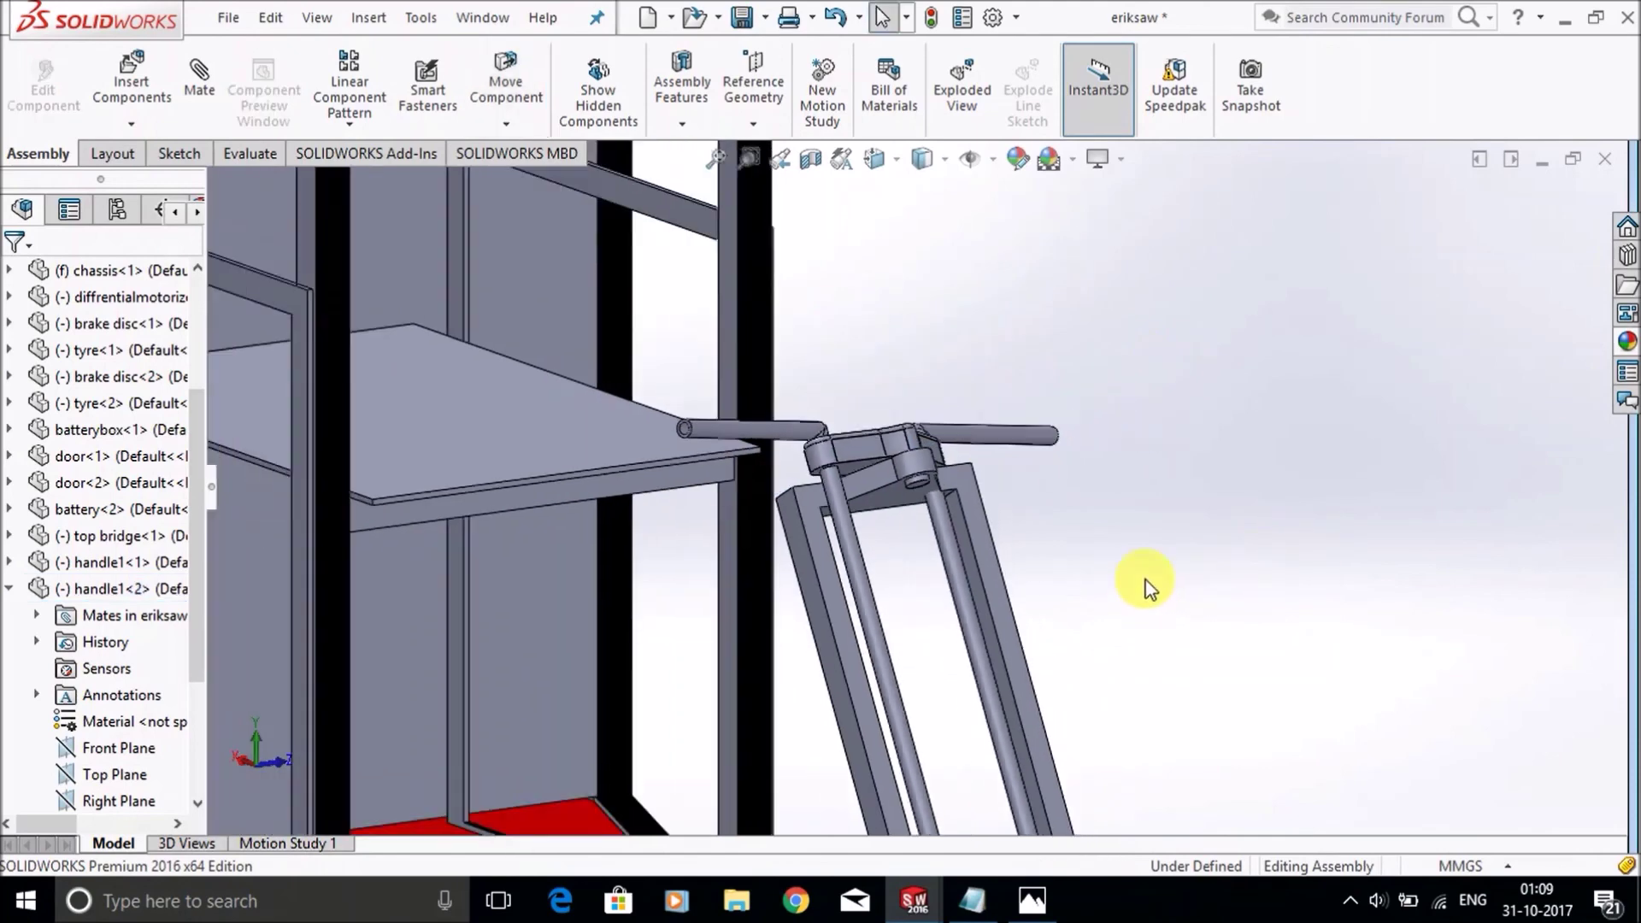
pyautogui.scroll(-8, 1146, 584)
pyautogui.moveTo(1146, 573); pyautogui.dragTo(946, 645, button='middle')
pyautogui.scroll(4, 936, 596)
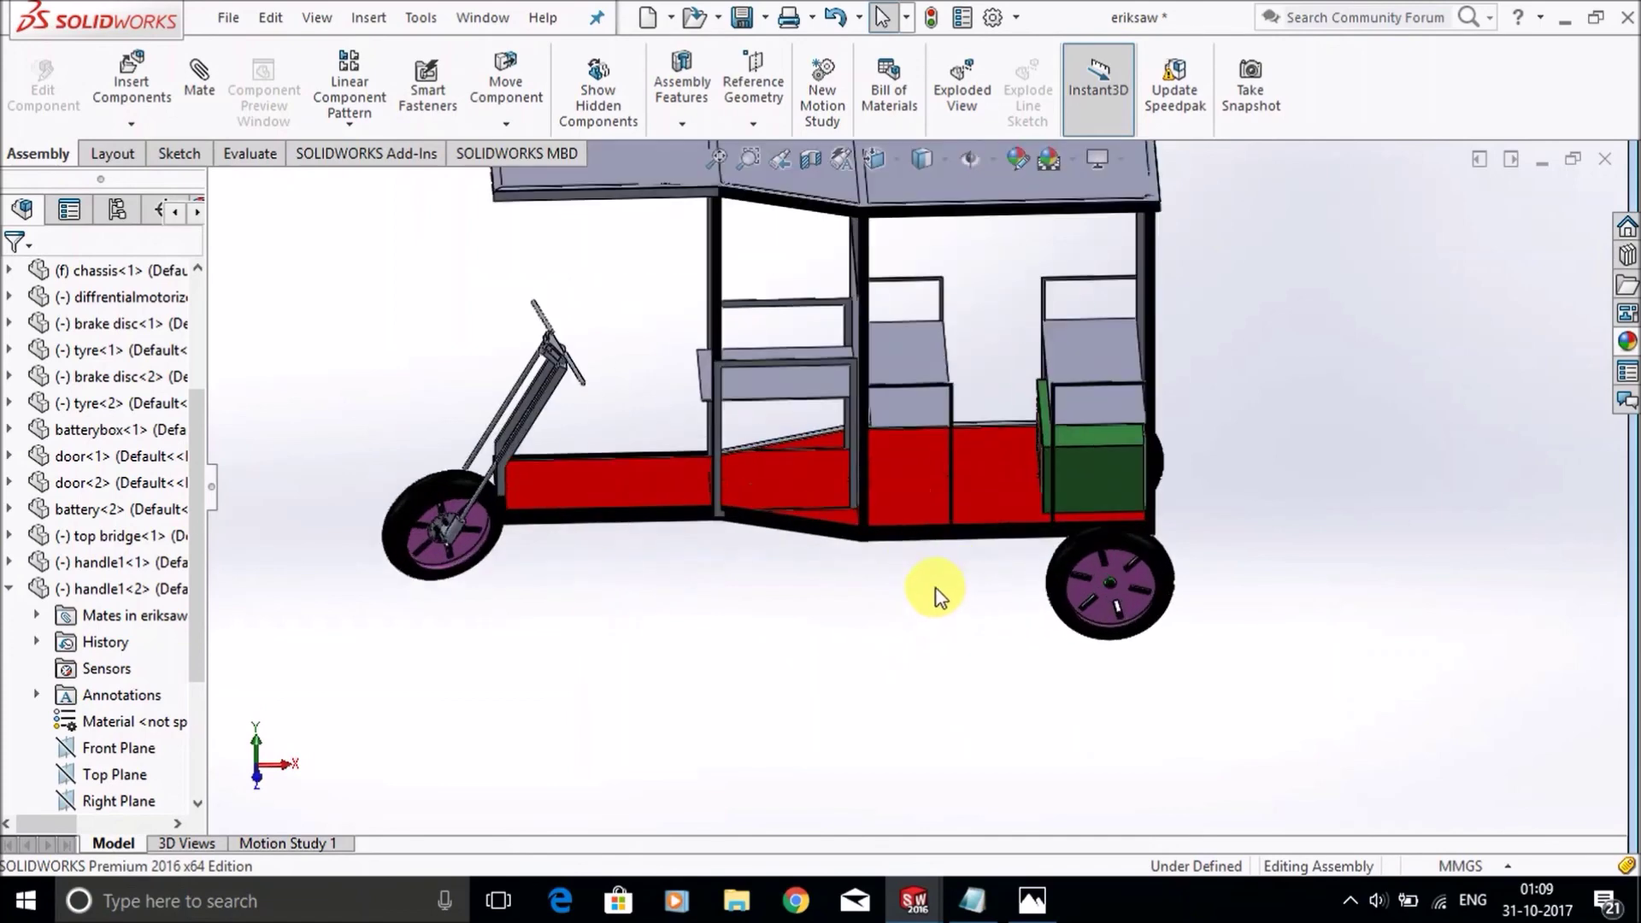
pyautogui.scroll(-5, 897, 337)
pyautogui.scroll(5, 902, 322)
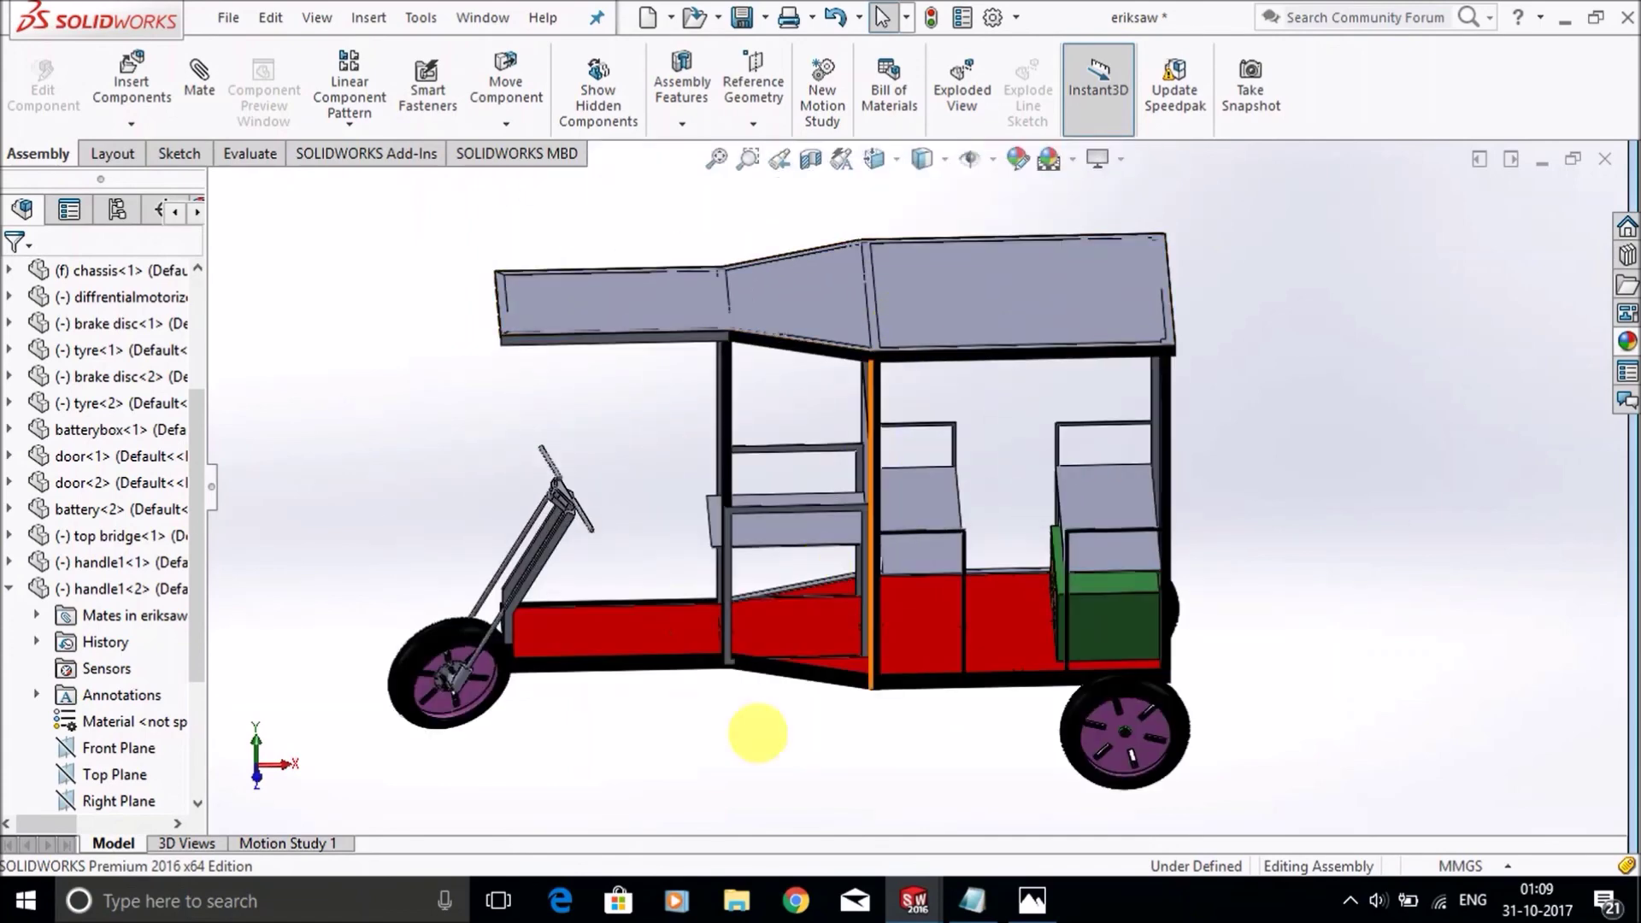
pyautogui.moveTo(776, 761); pyautogui.dragTo(813, 706, button='middle')
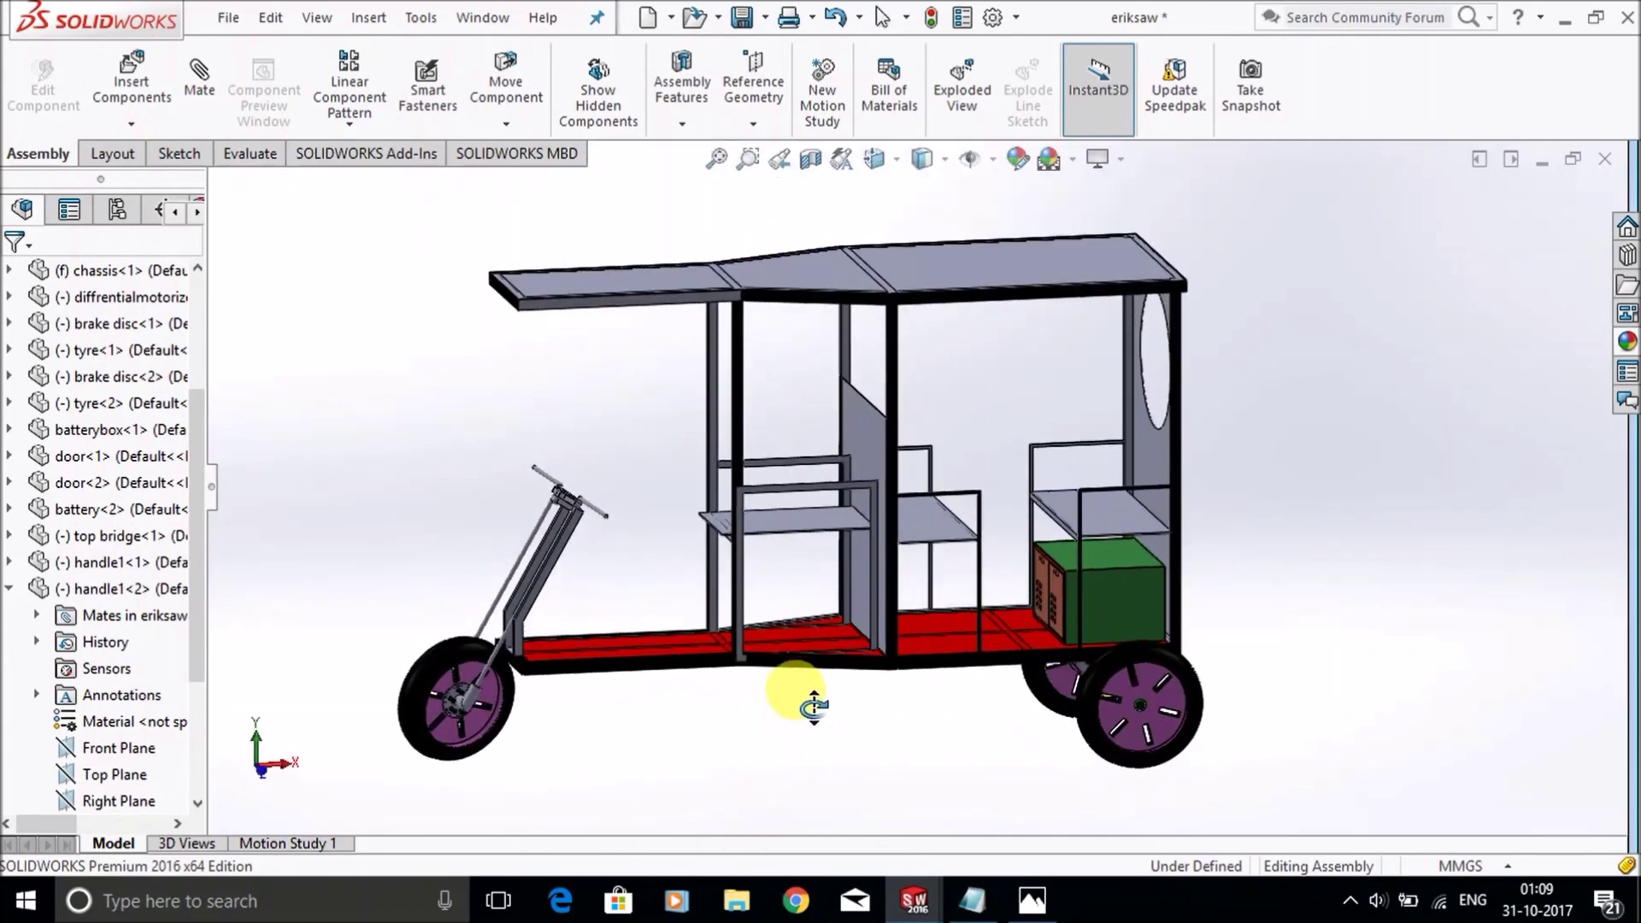
pyautogui.scroll(3, 798, 718)
pyautogui.scroll(-5, 853, 458)
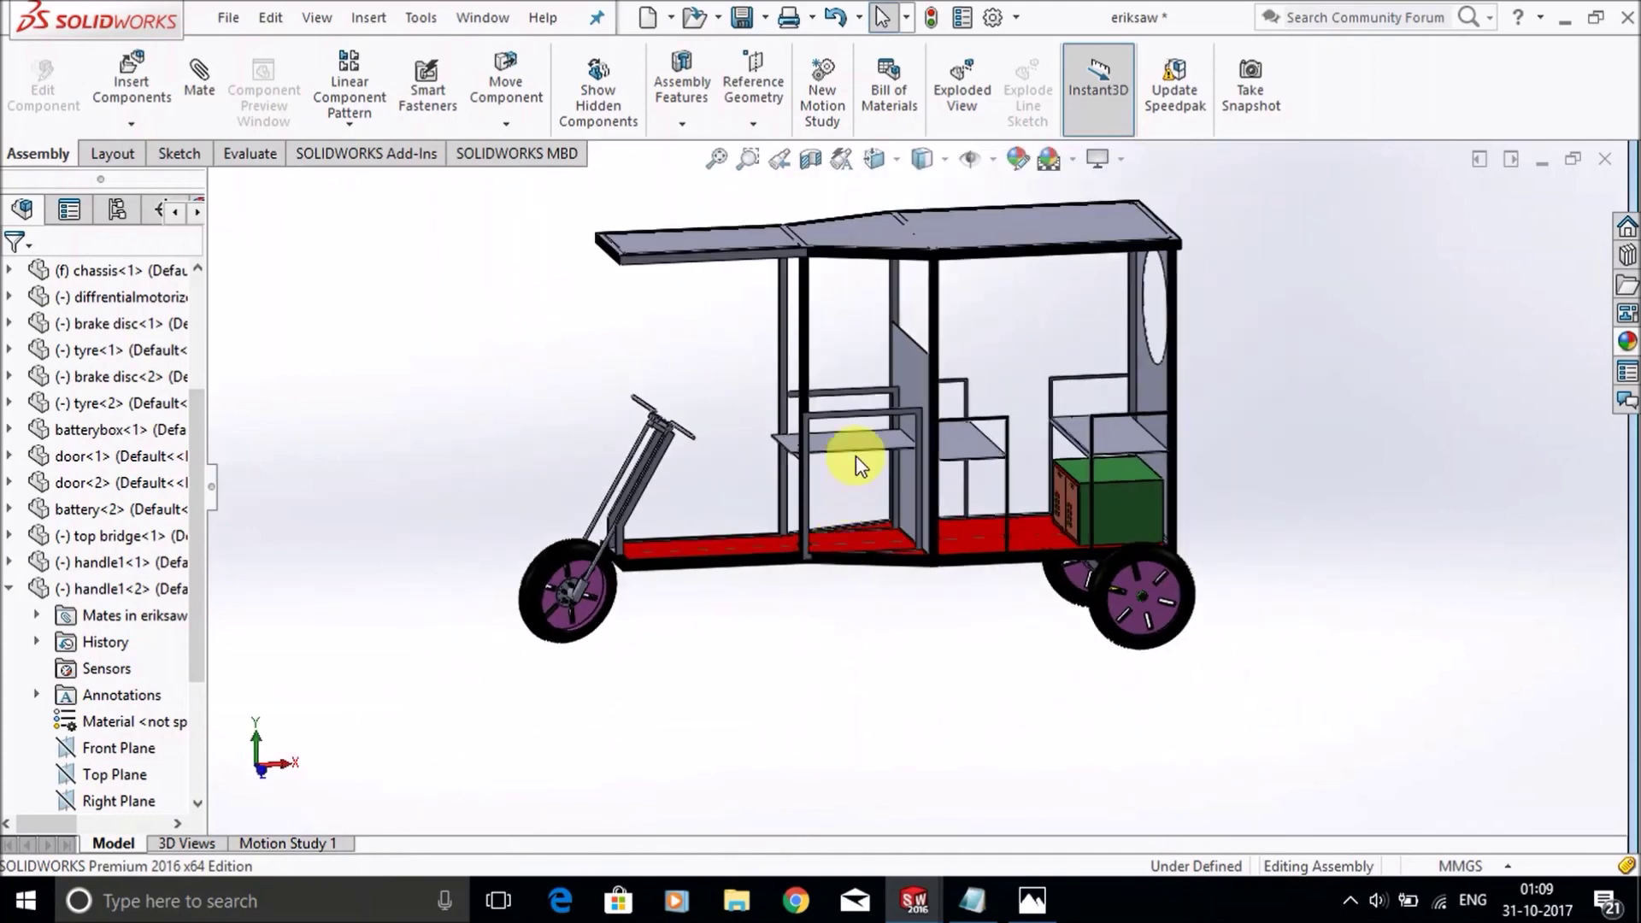
pyautogui.scroll(2, 945, 368)
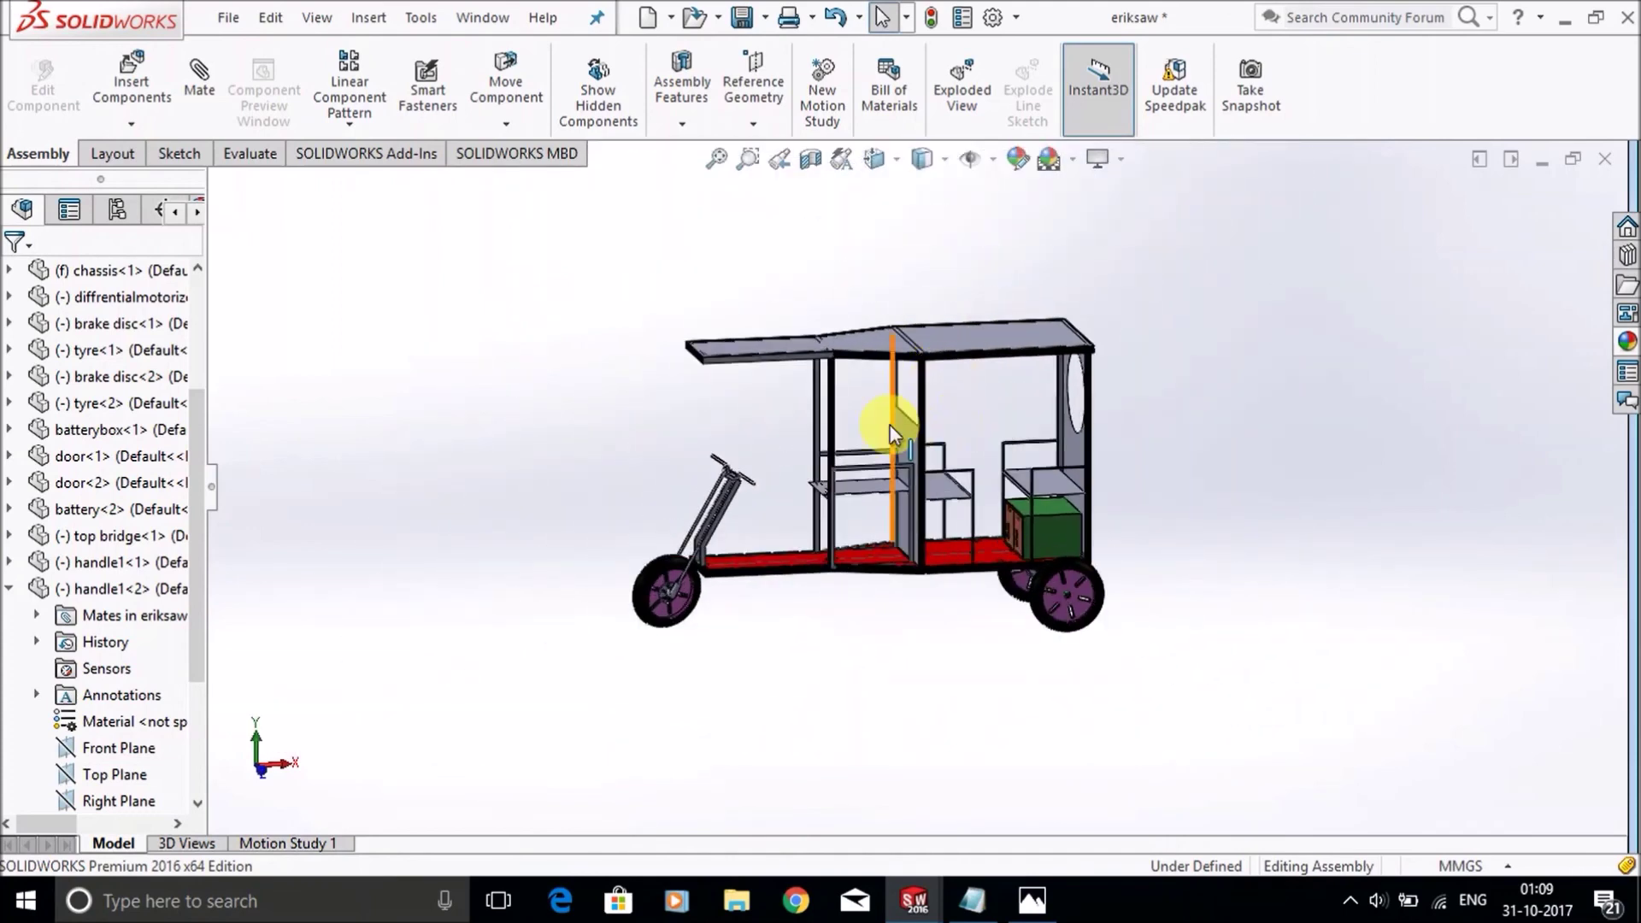
pyautogui.scroll(4, 964, 389)
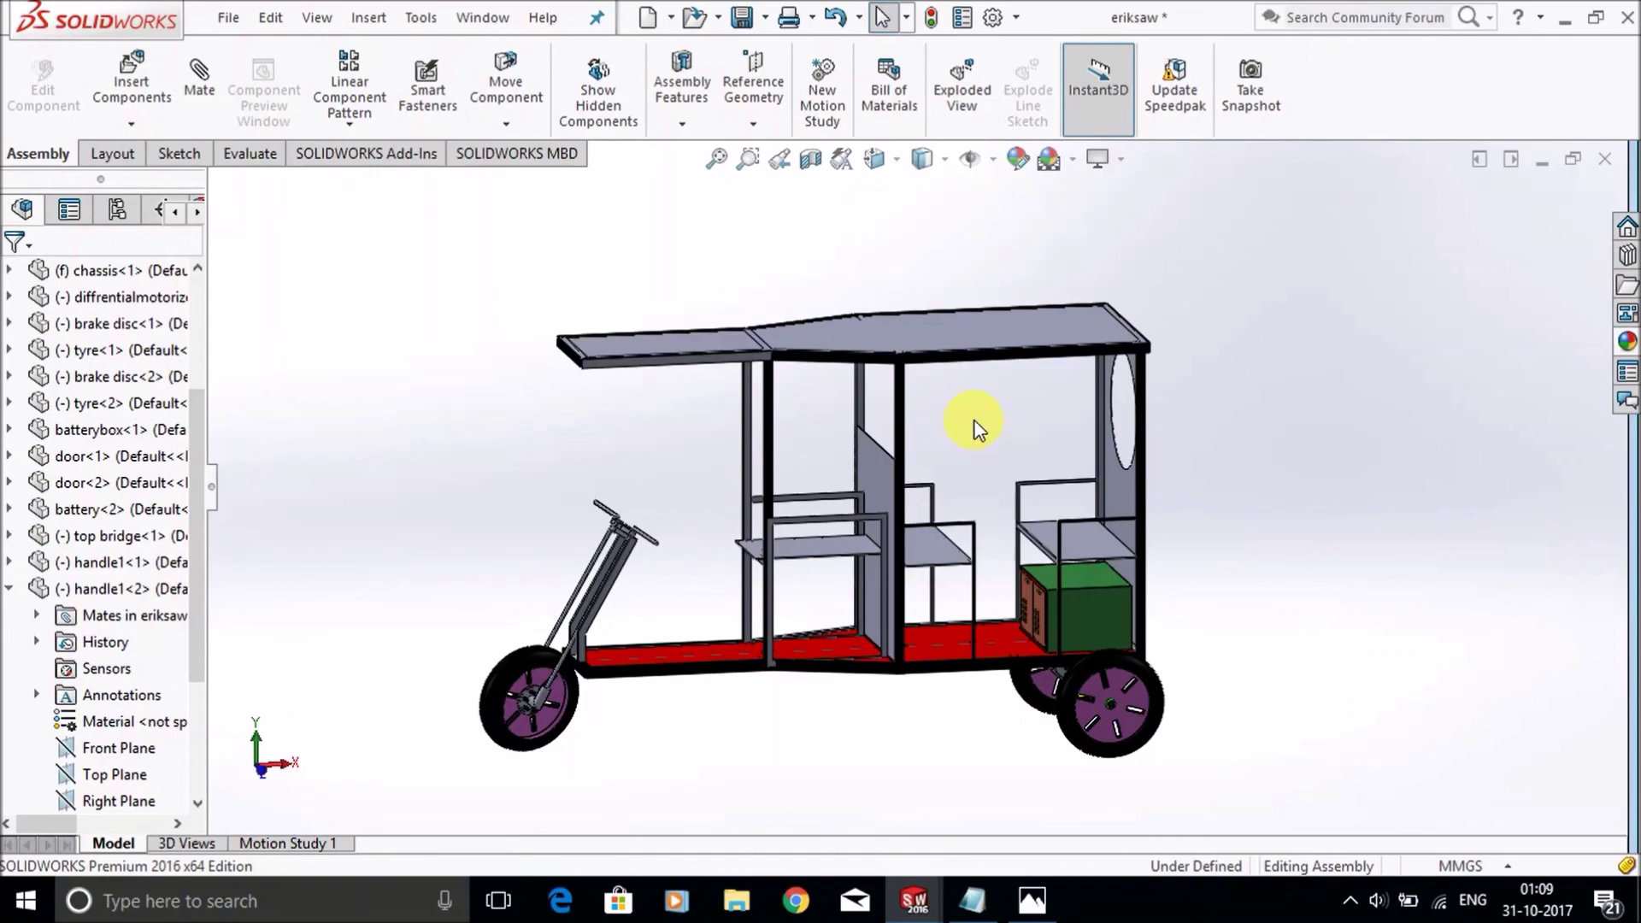
pyautogui.moveTo(718, 756); pyautogui.dragTo(765, 709, button='middle')
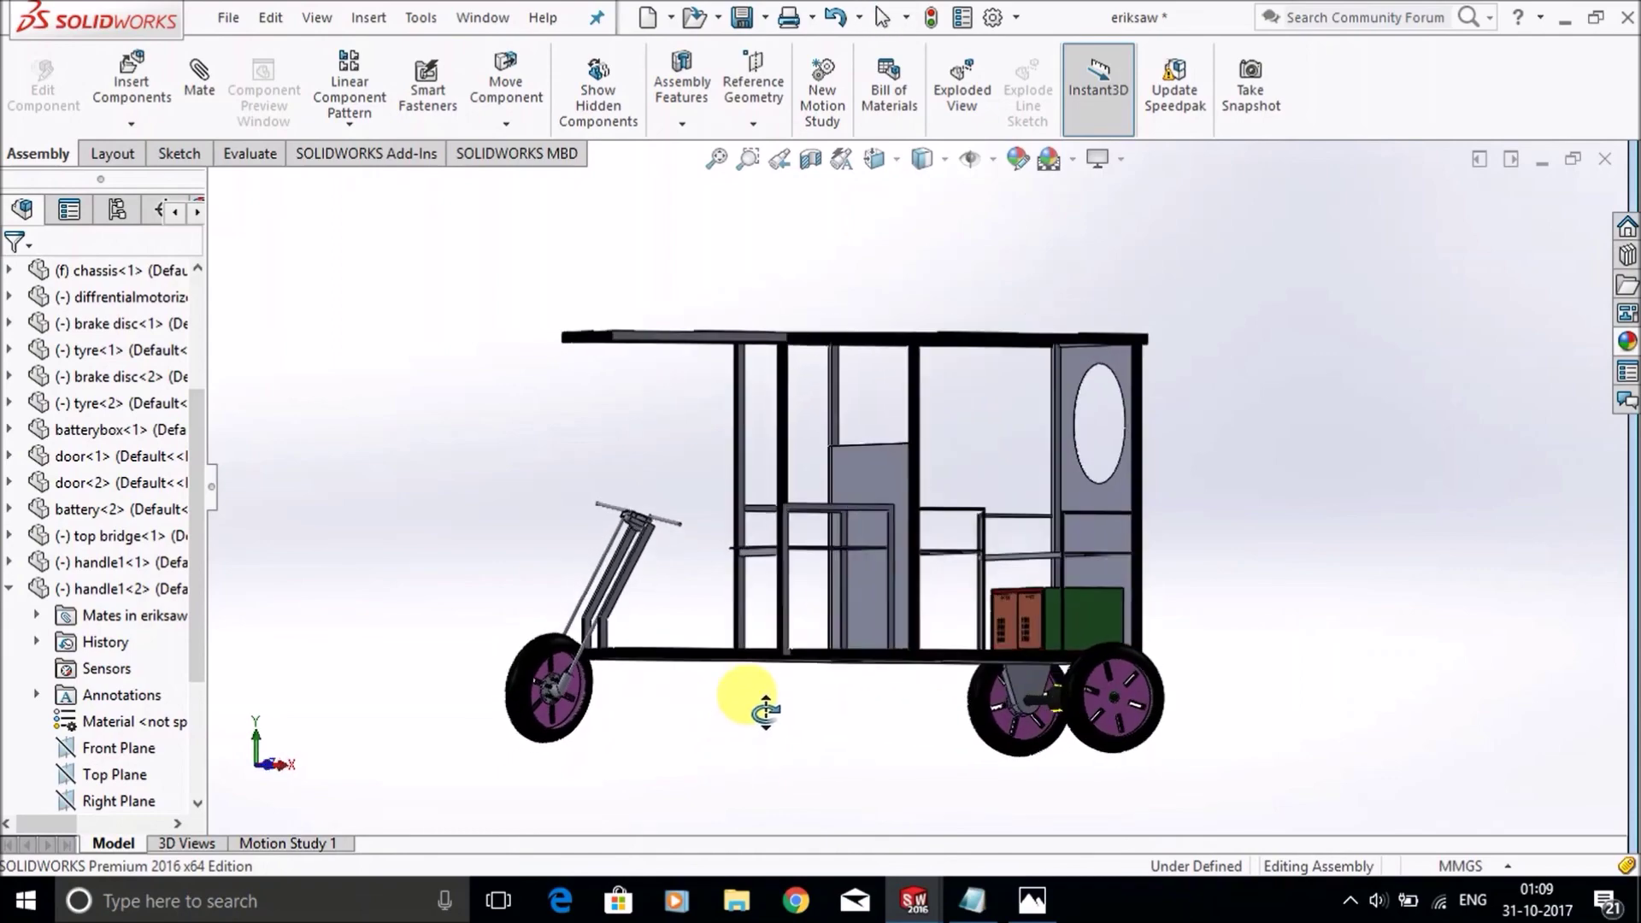